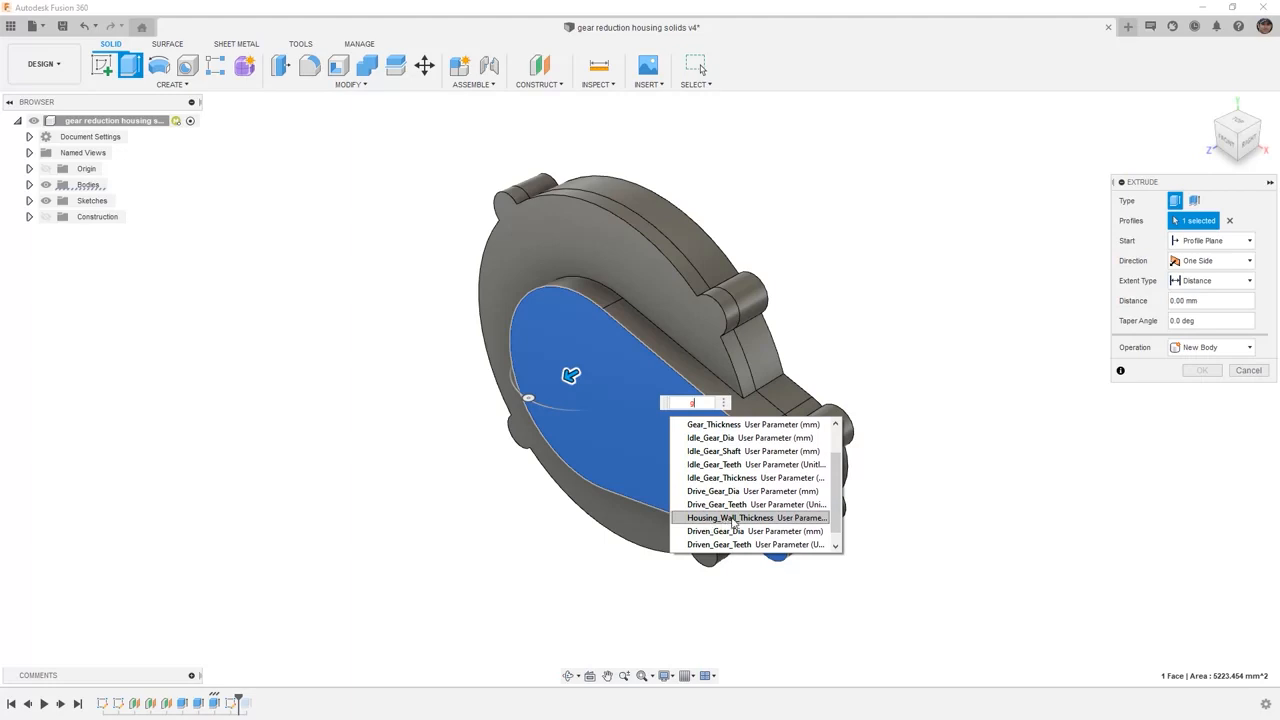
Step: Extrude the selected housing profile by Housing_Wall_Thickness as a new body
click(733, 519)
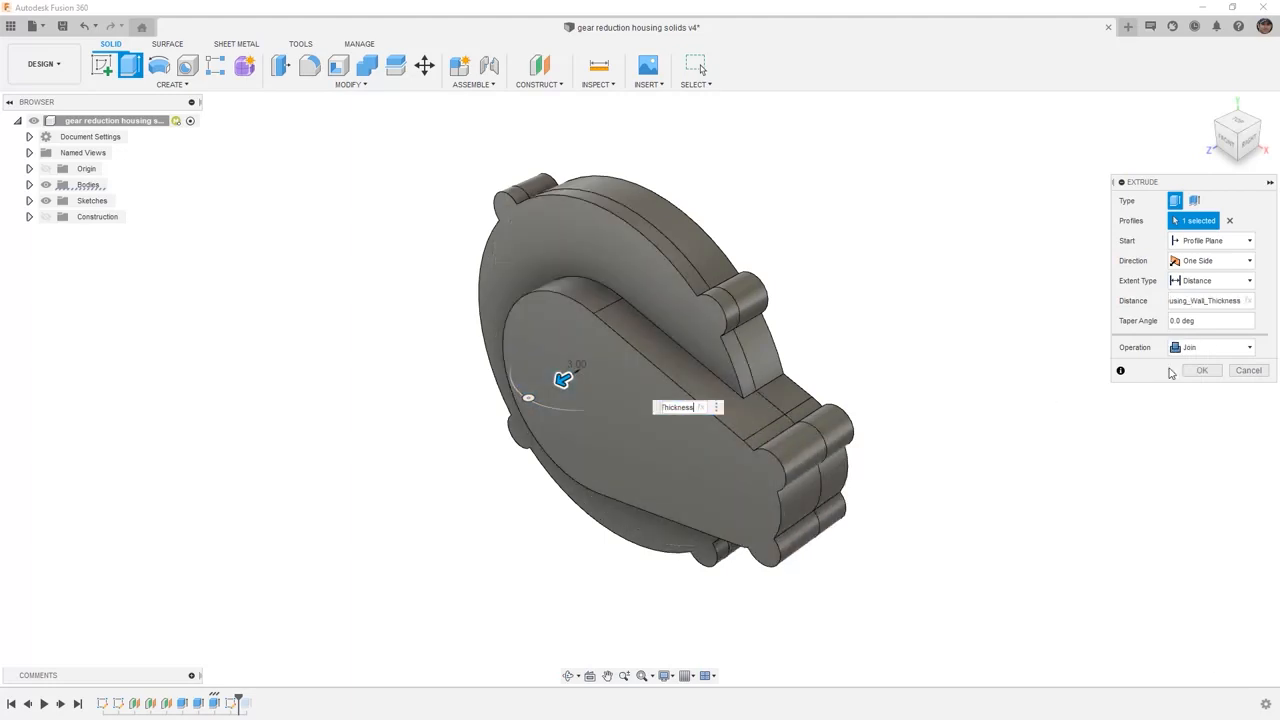
click(1212, 347)
click(1201, 408)
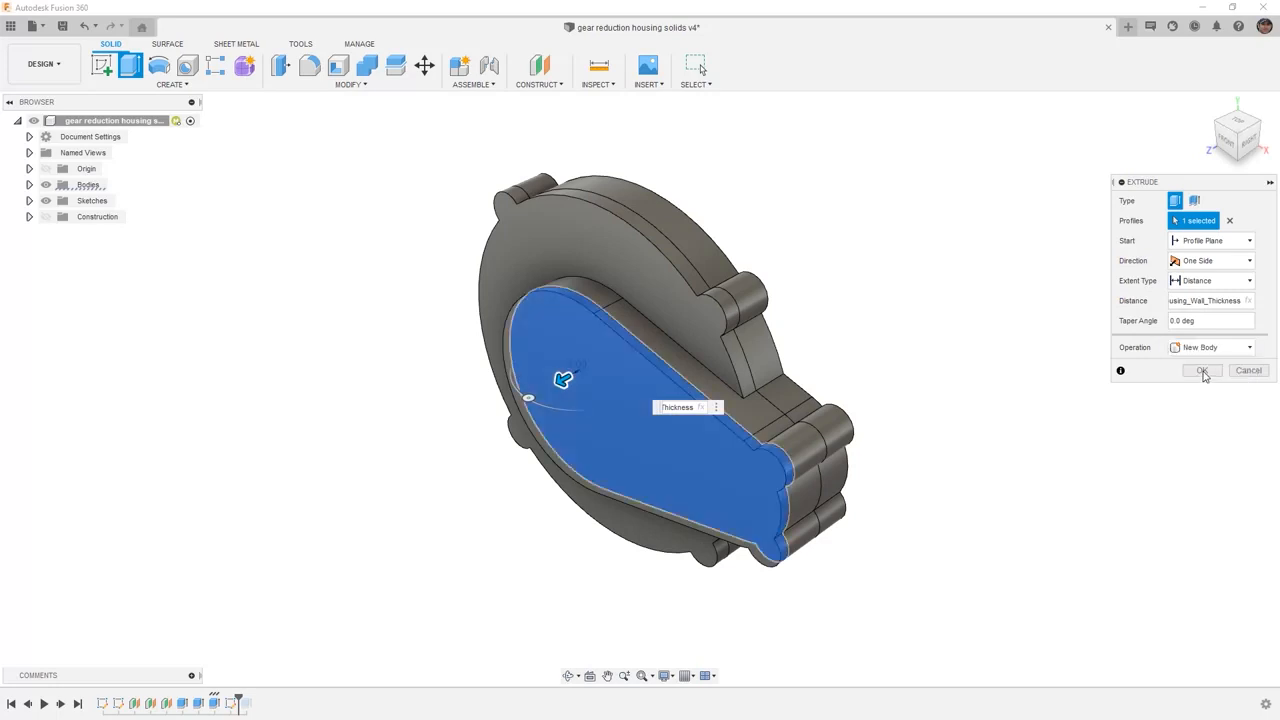
click(1203, 371)
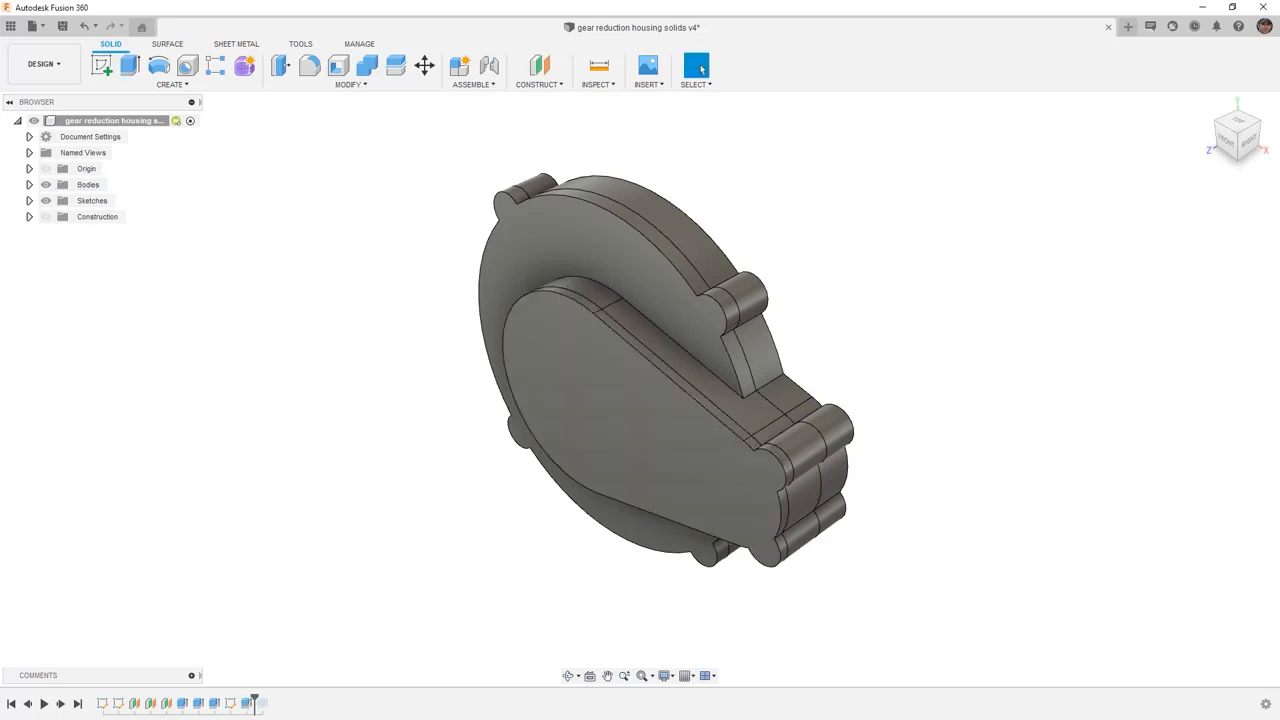
Step: Roll the history marker forward past the last timeline feature and hide Body2, leaving only Body1 shown
click(29, 184)
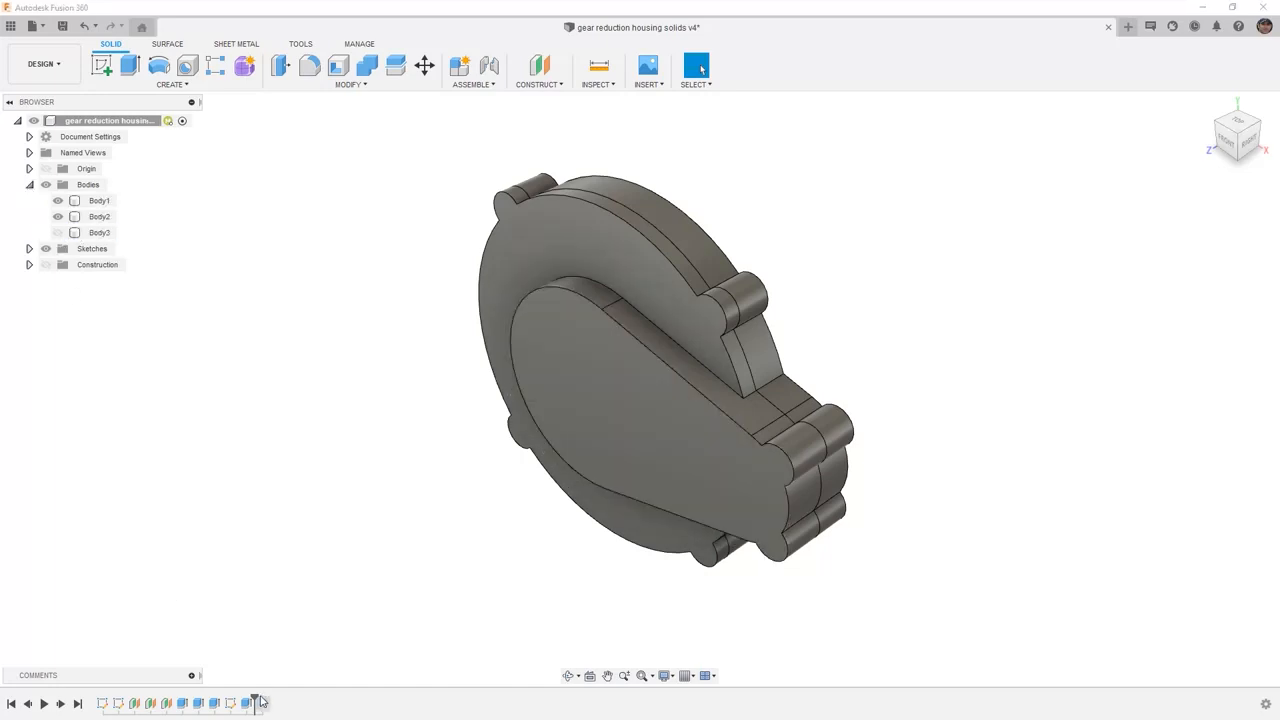
drag(256, 700, 268, 699)
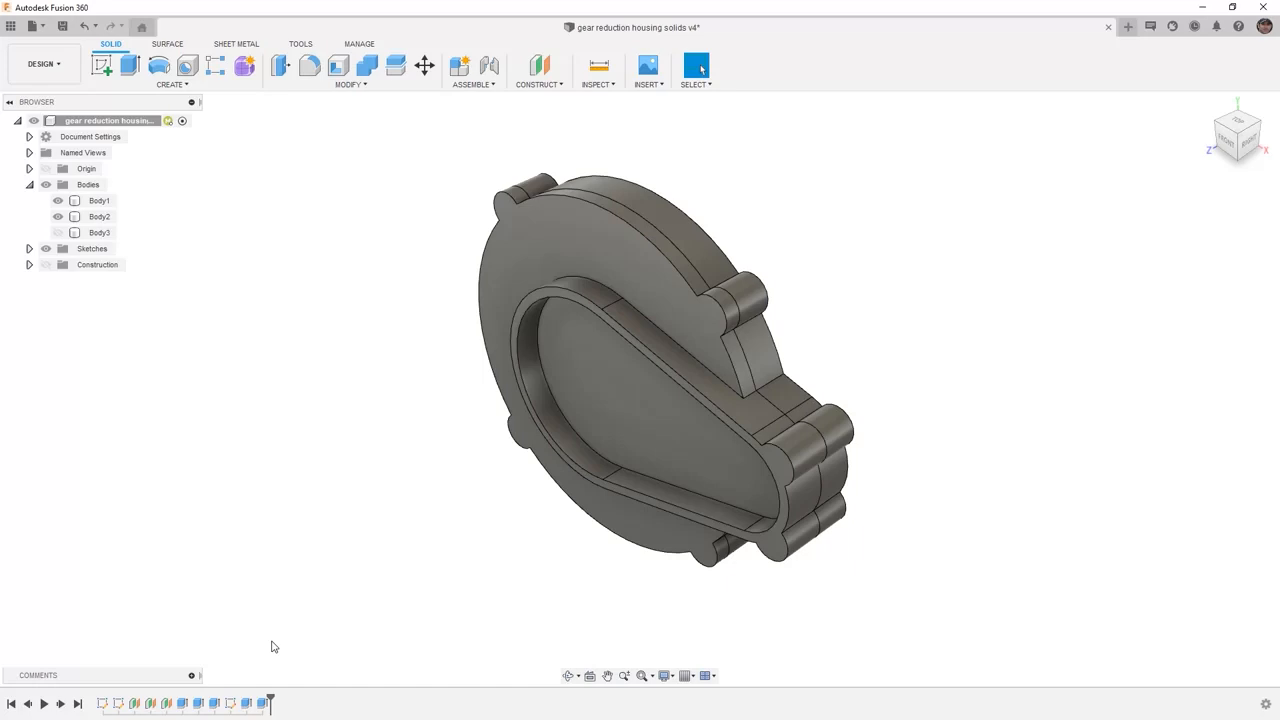
click(57, 216)
Step: Check how the Housing Layout Sketch lines up with Body1's flat face by showing it briefly and hiding it again
click(585, 376)
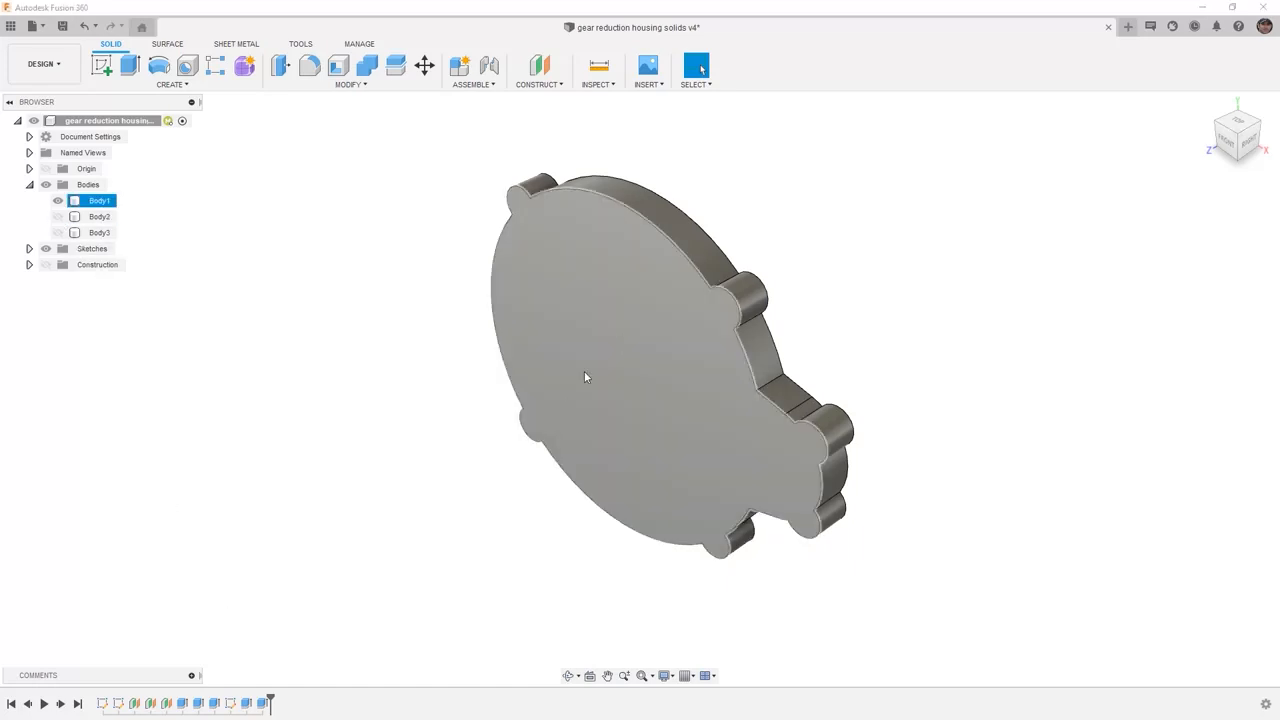
click(619, 286)
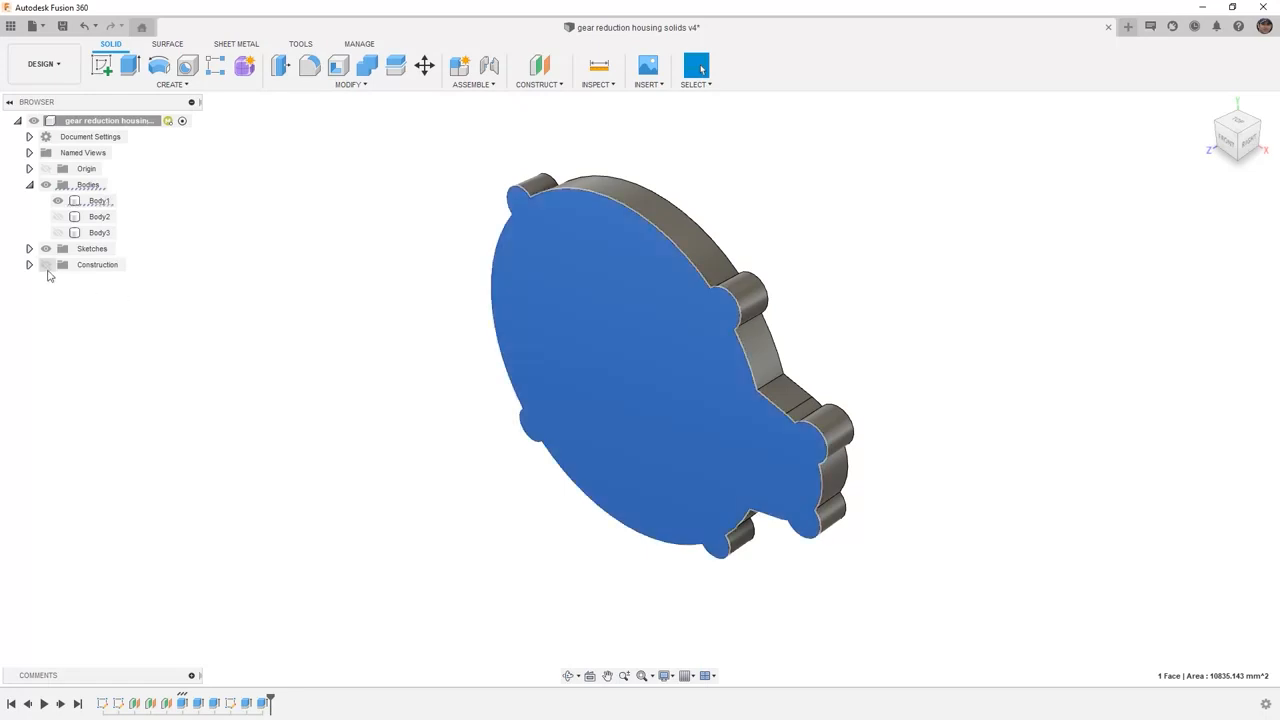
click(29, 249)
click(57, 280)
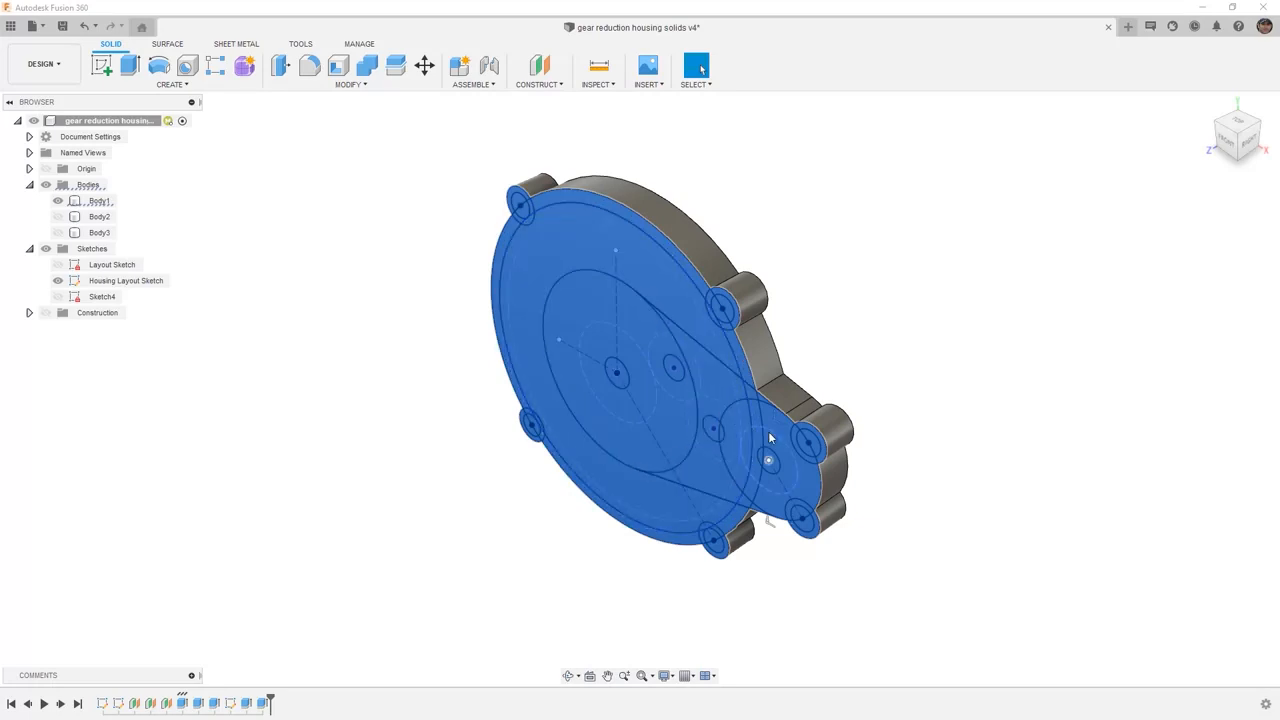
click(847, 319)
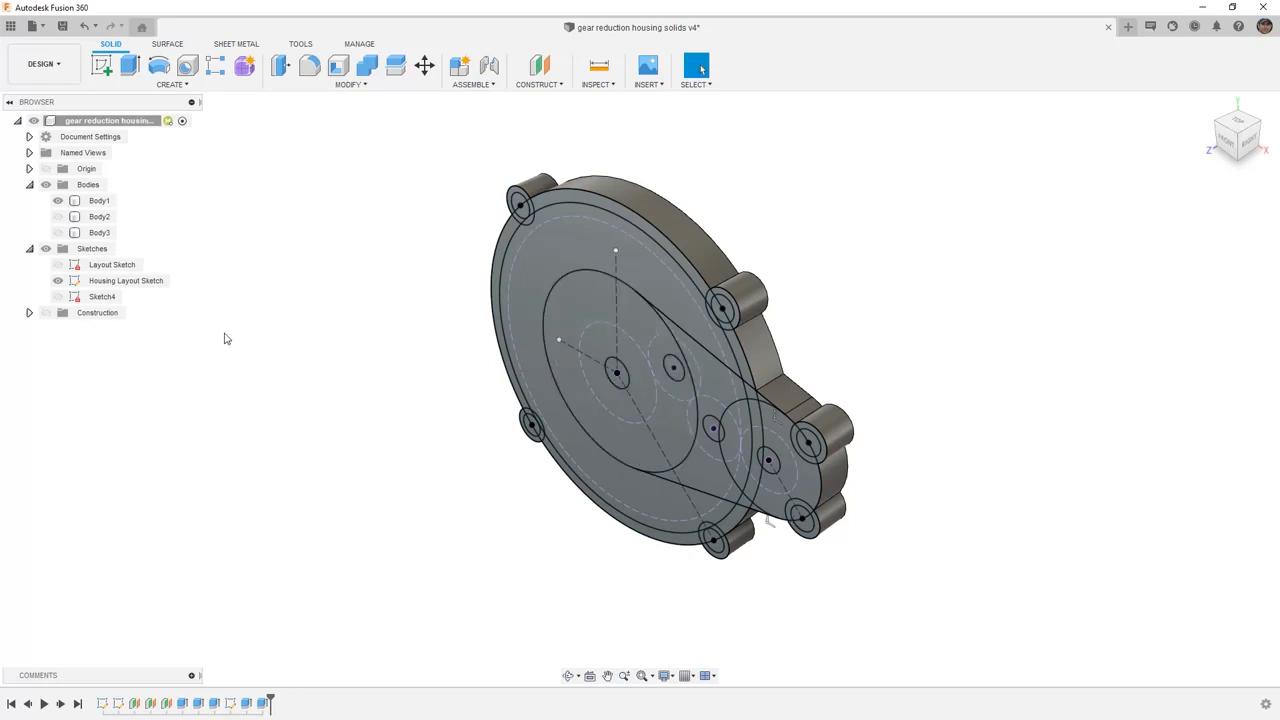
click(58, 281)
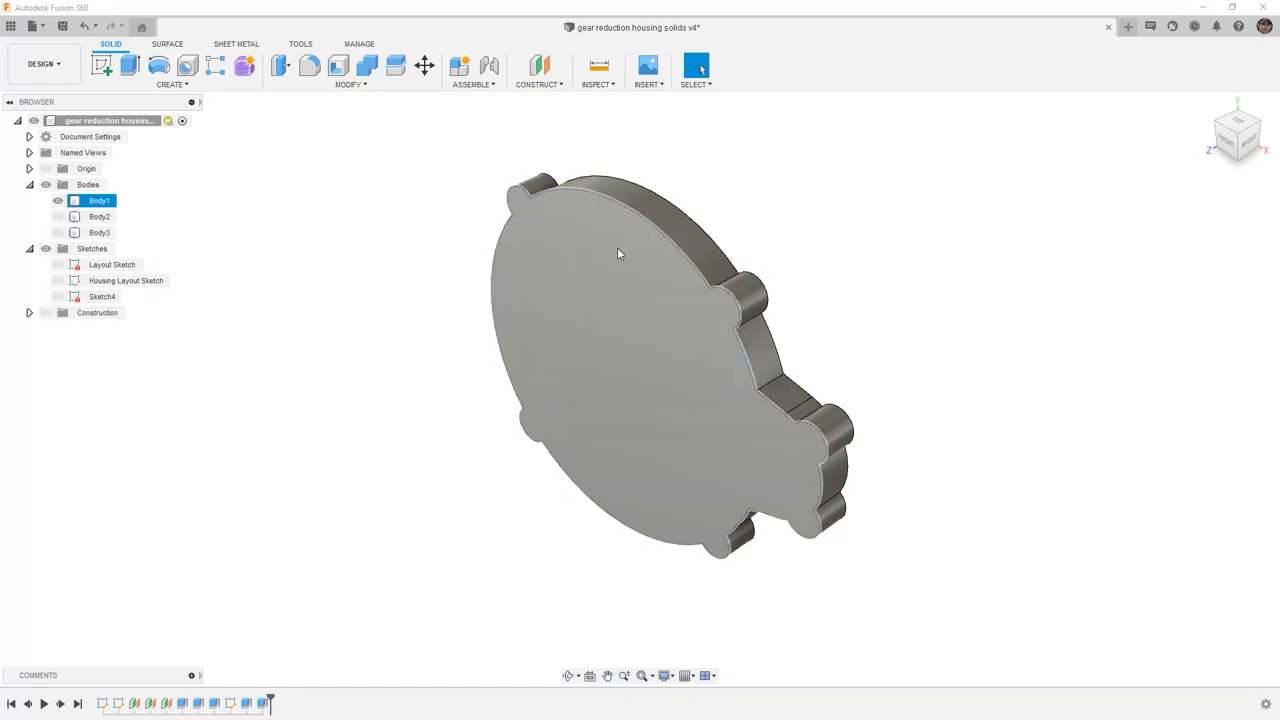
Step: Create a sketch on Body1's large flat face and show the Housing Layout Sketch as reference
click(620, 248)
right_click(620, 248)
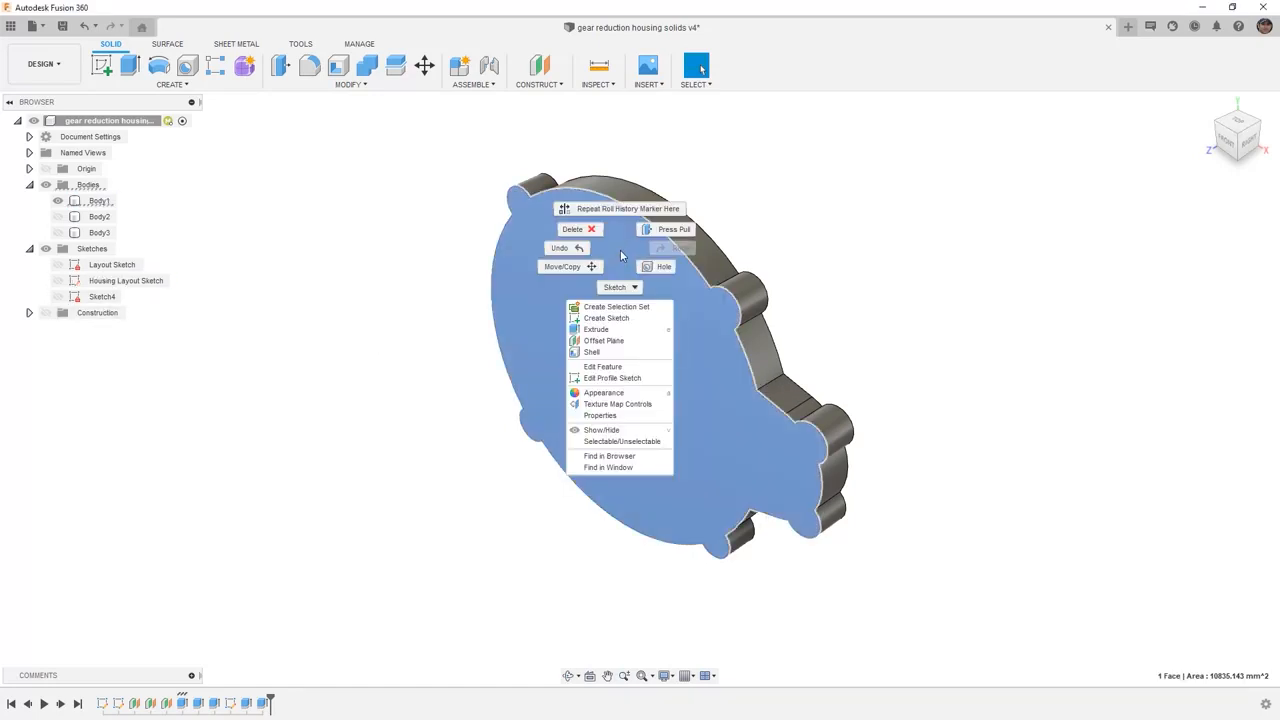
click(624, 317)
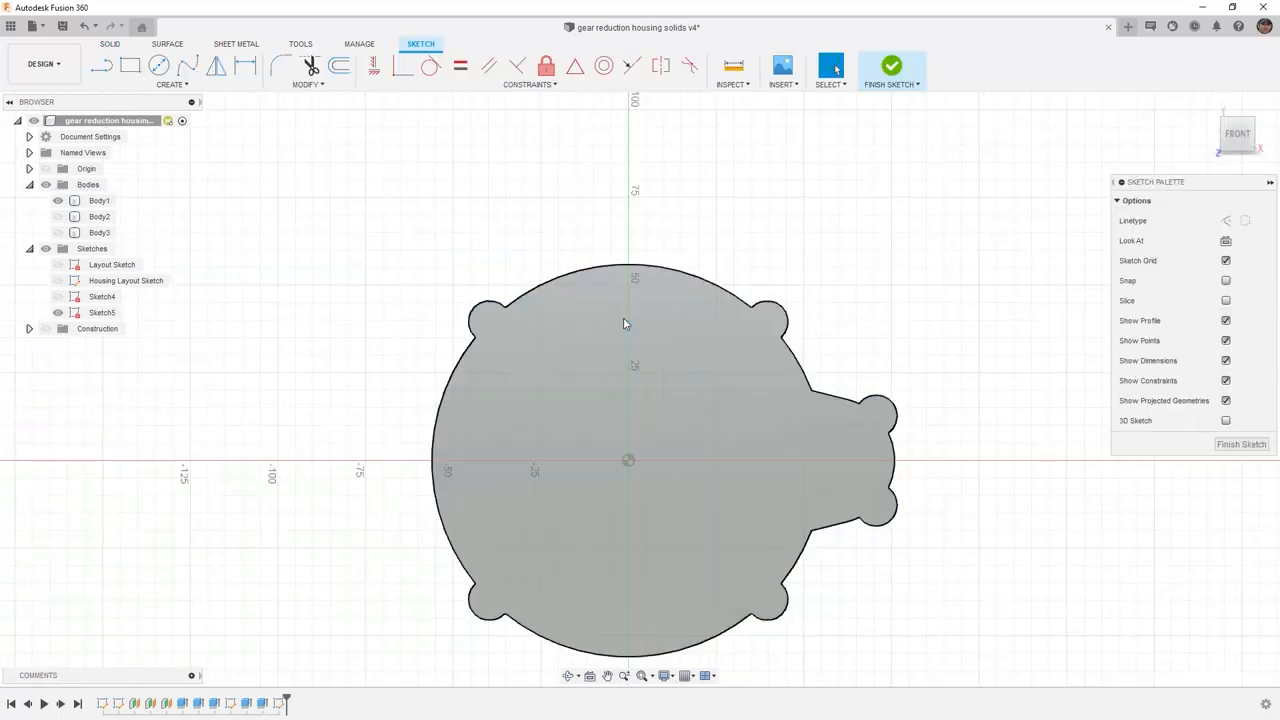
click(57, 281)
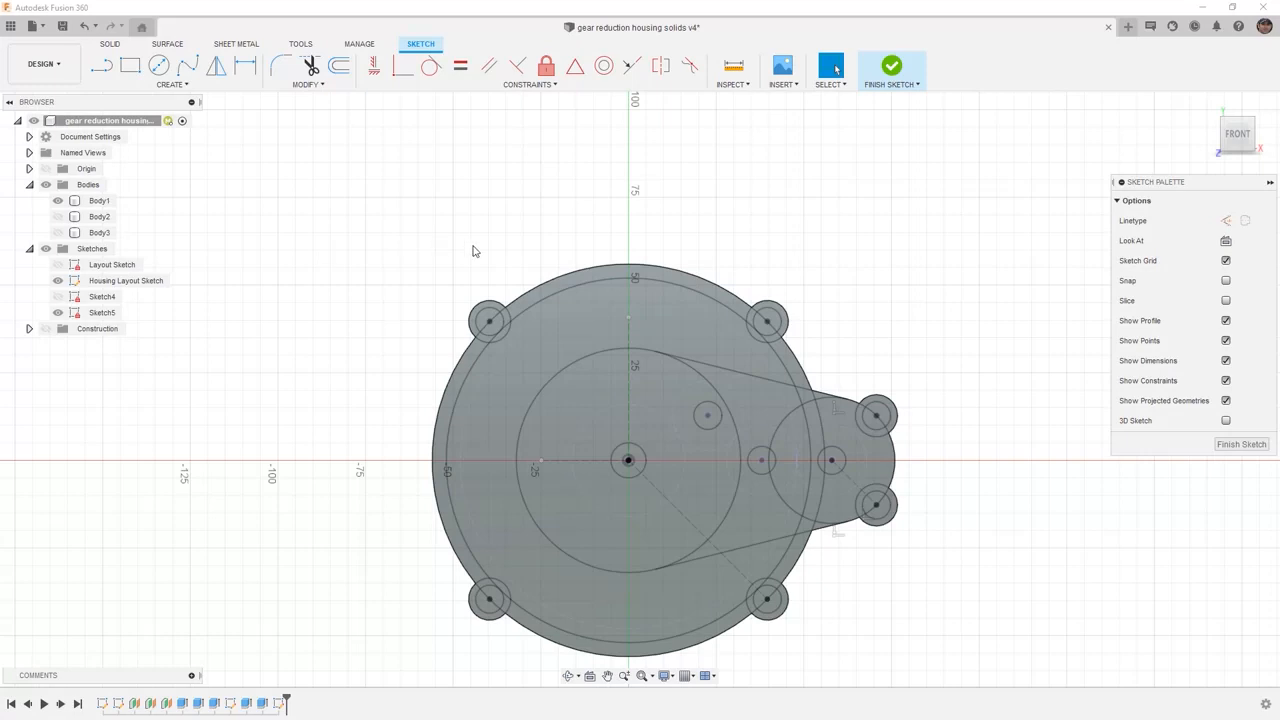
Step: Project the outer circles of the six bolt bosses, the large inner housing circle and the small end circle into the sketch
key(p)
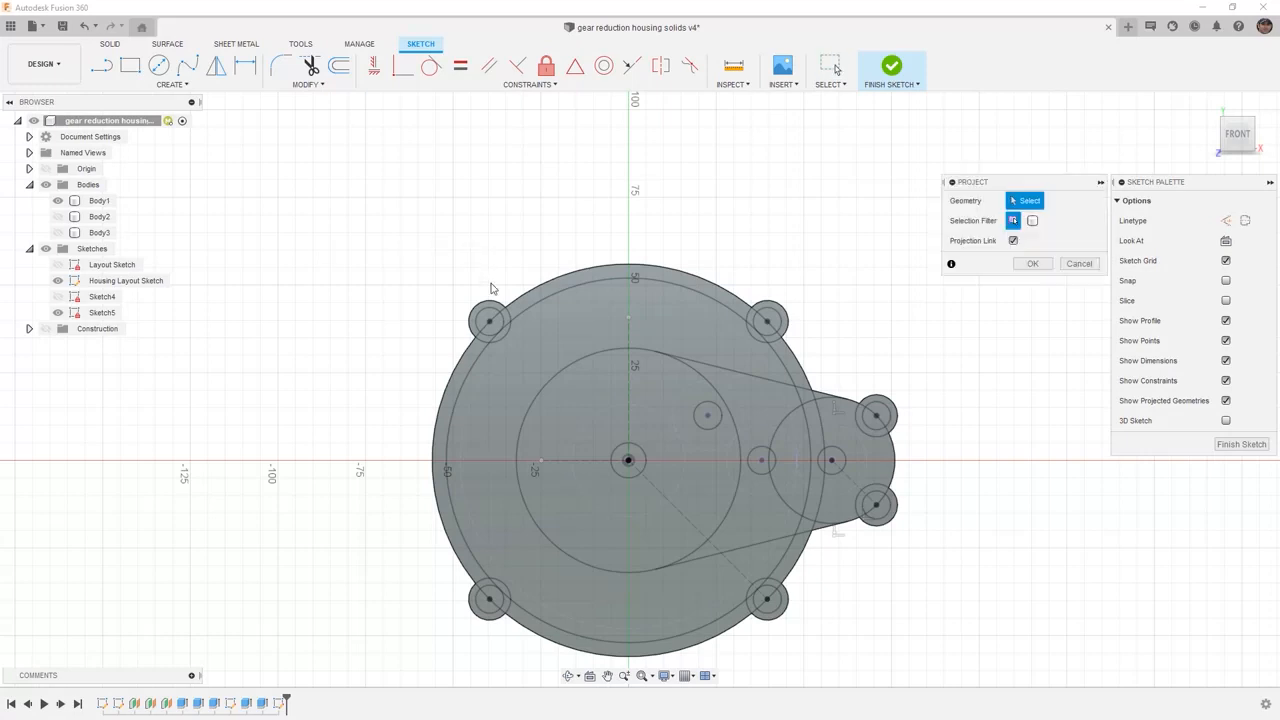
click(513, 325)
click(509, 333)
click(504, 584)
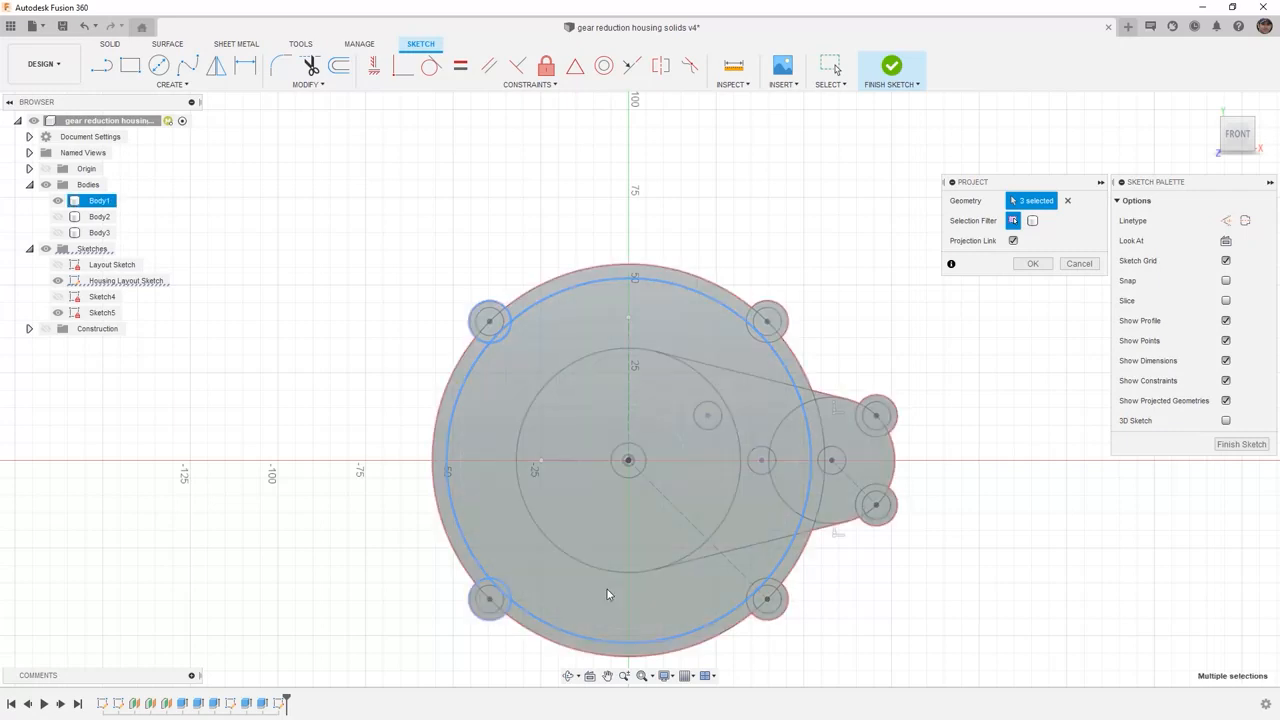
click(765, 585)
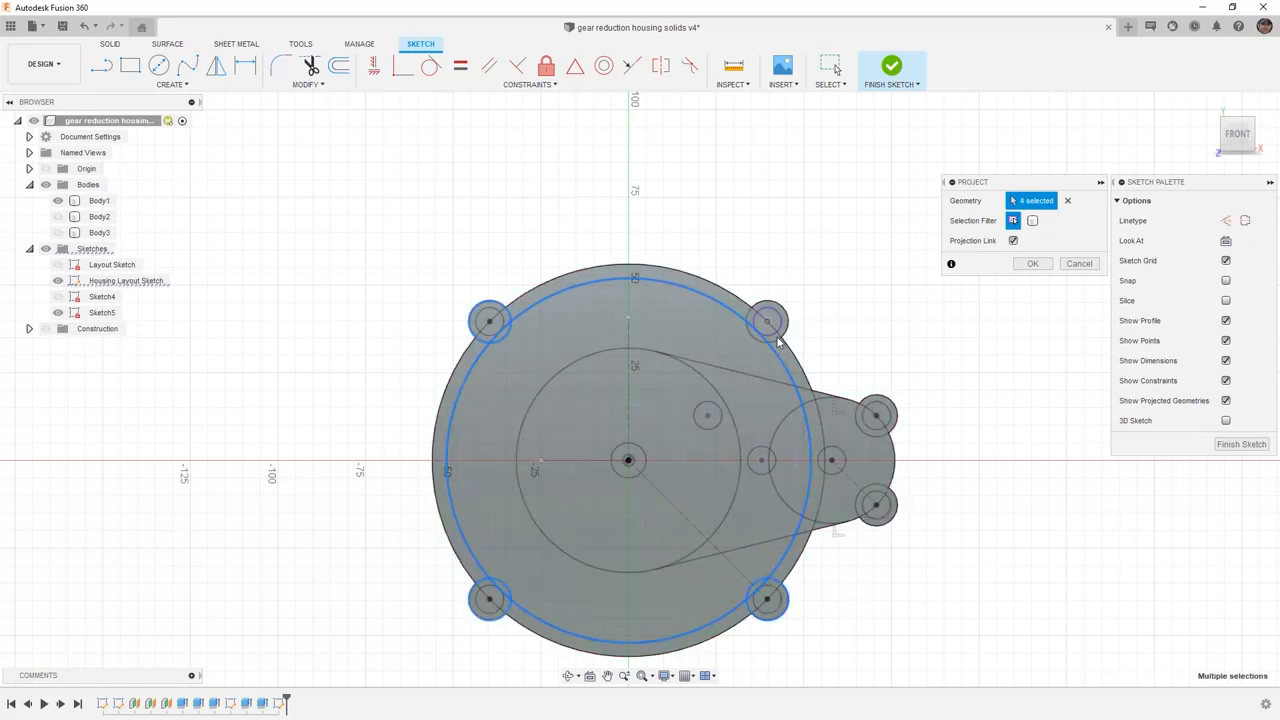
click(756, 339)
scroll(857, 452, up, 3)
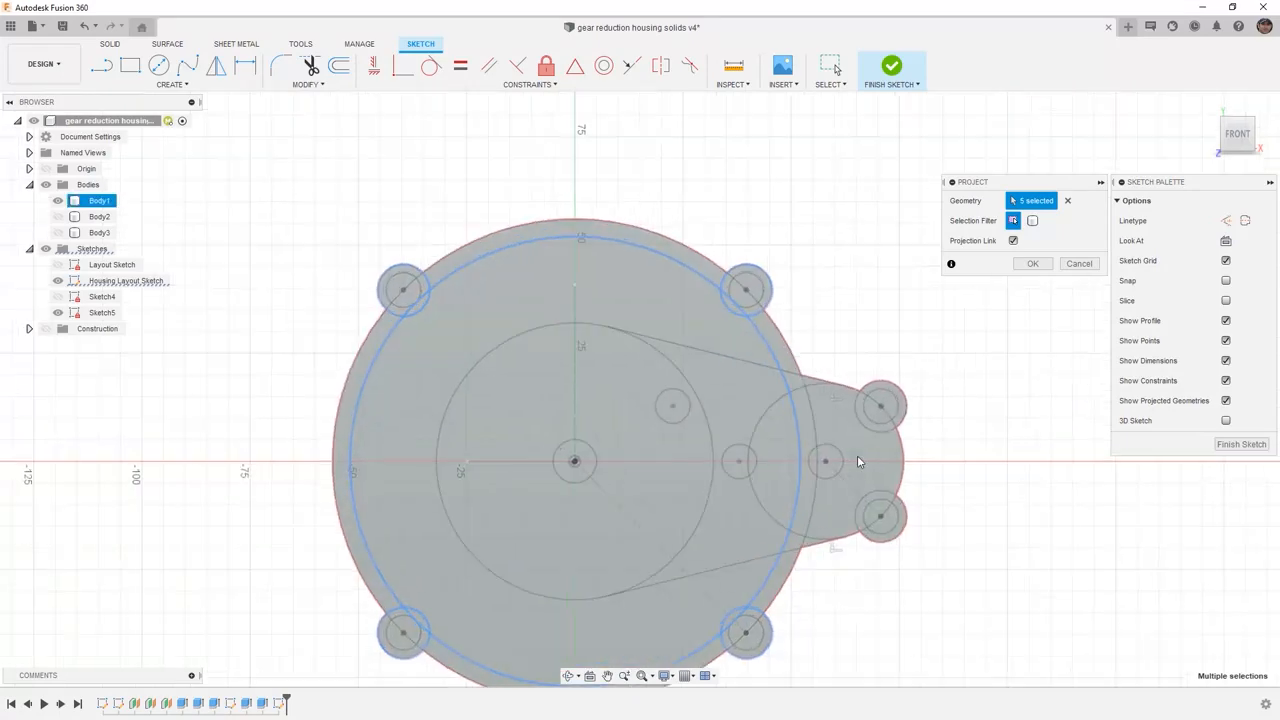
click(866, 400)
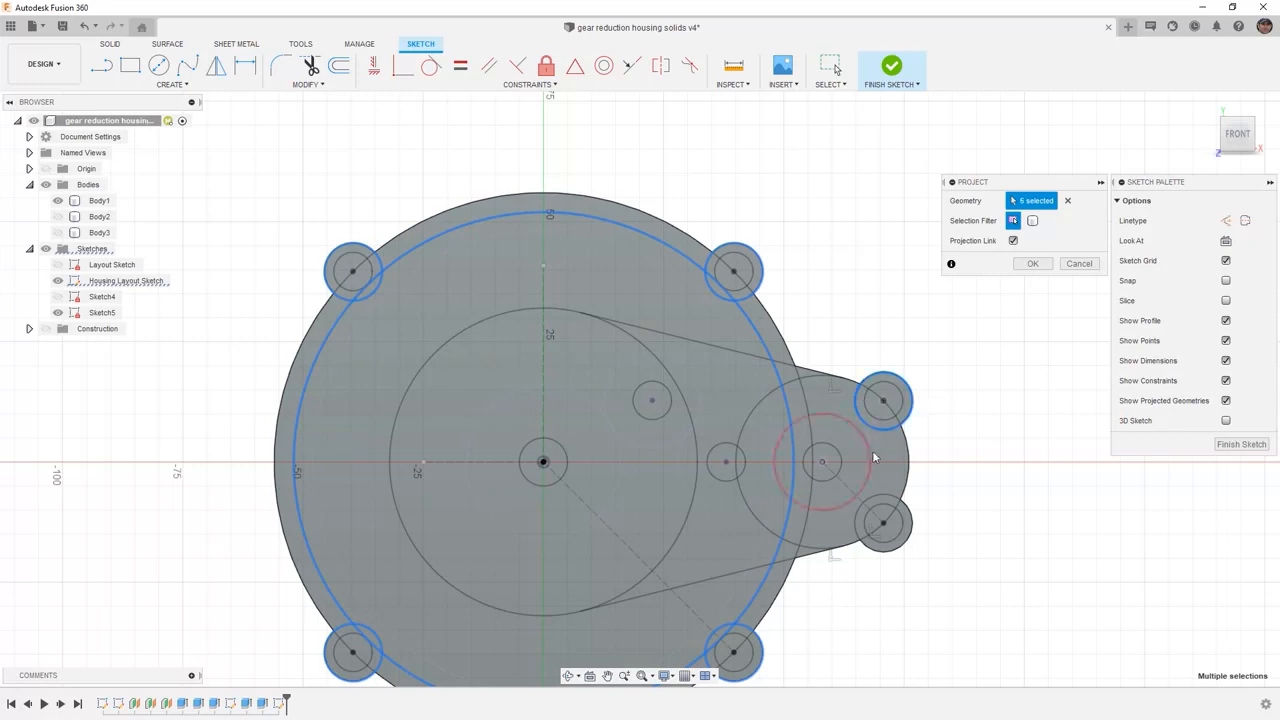
click(880, 493)
click(759, 405)
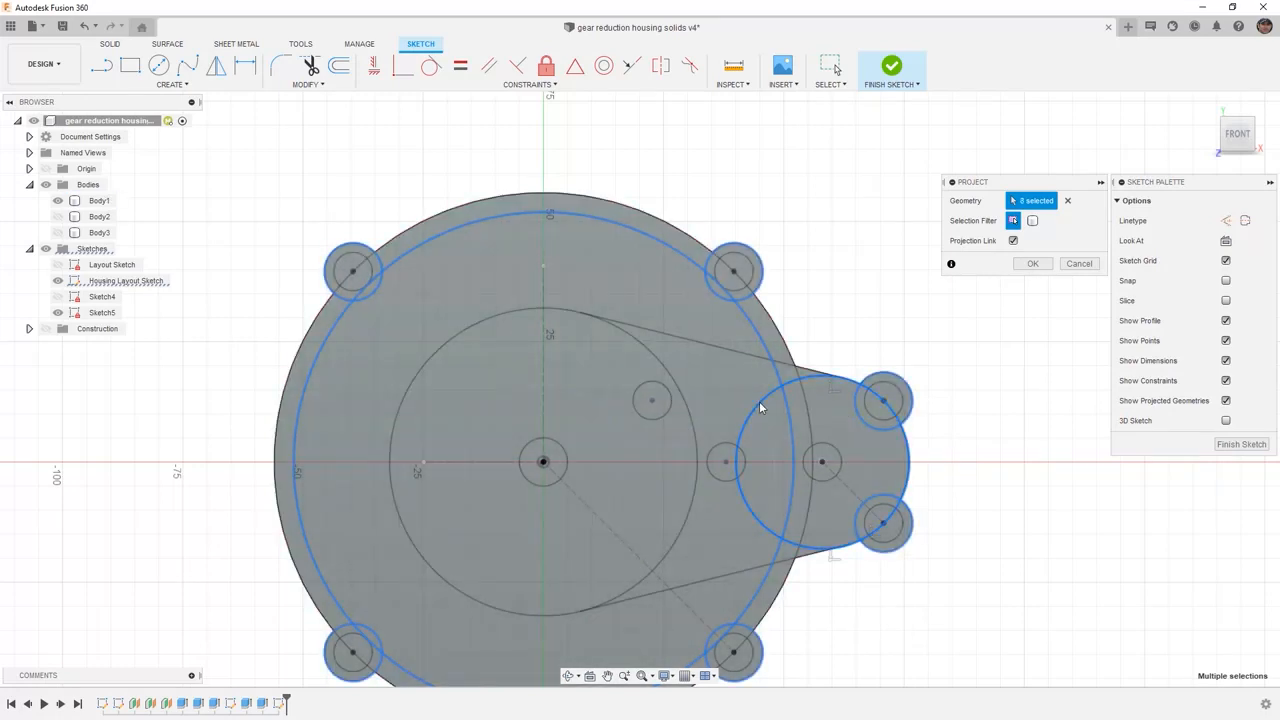
click(1033, 265)
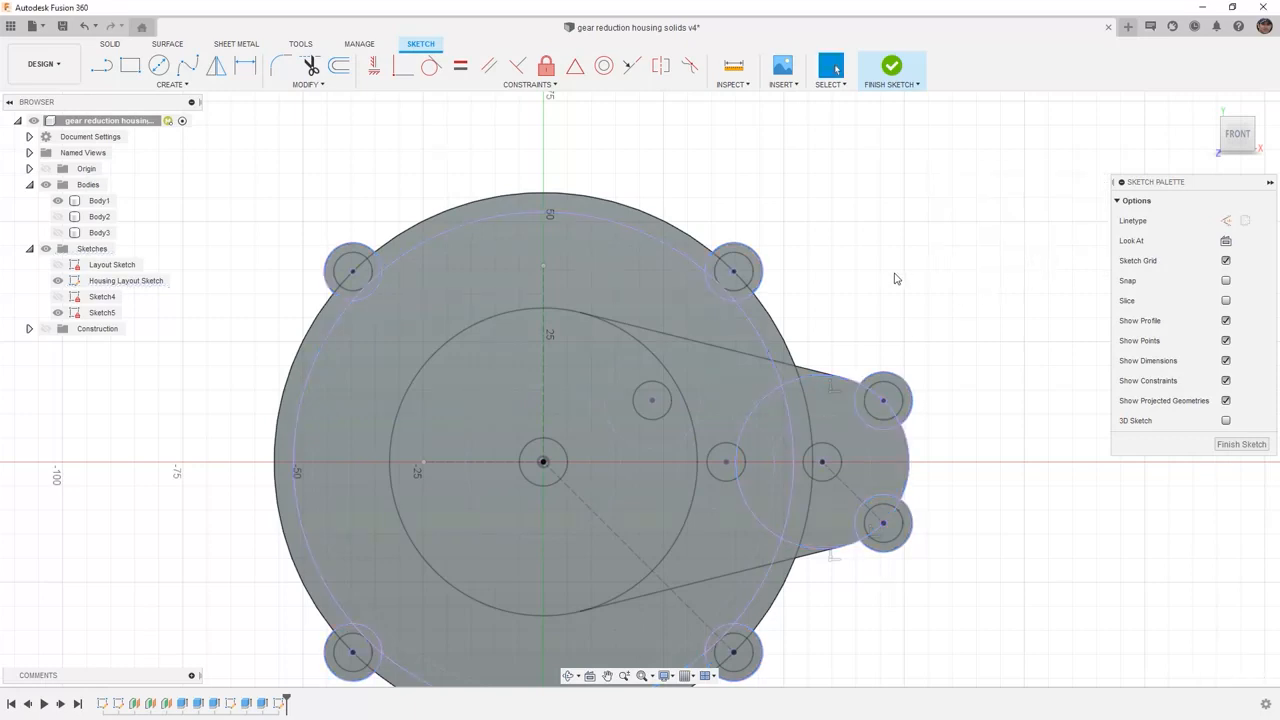
Step: Offset the projected small end circle inward by -Gear_Gap
click(338, 65)
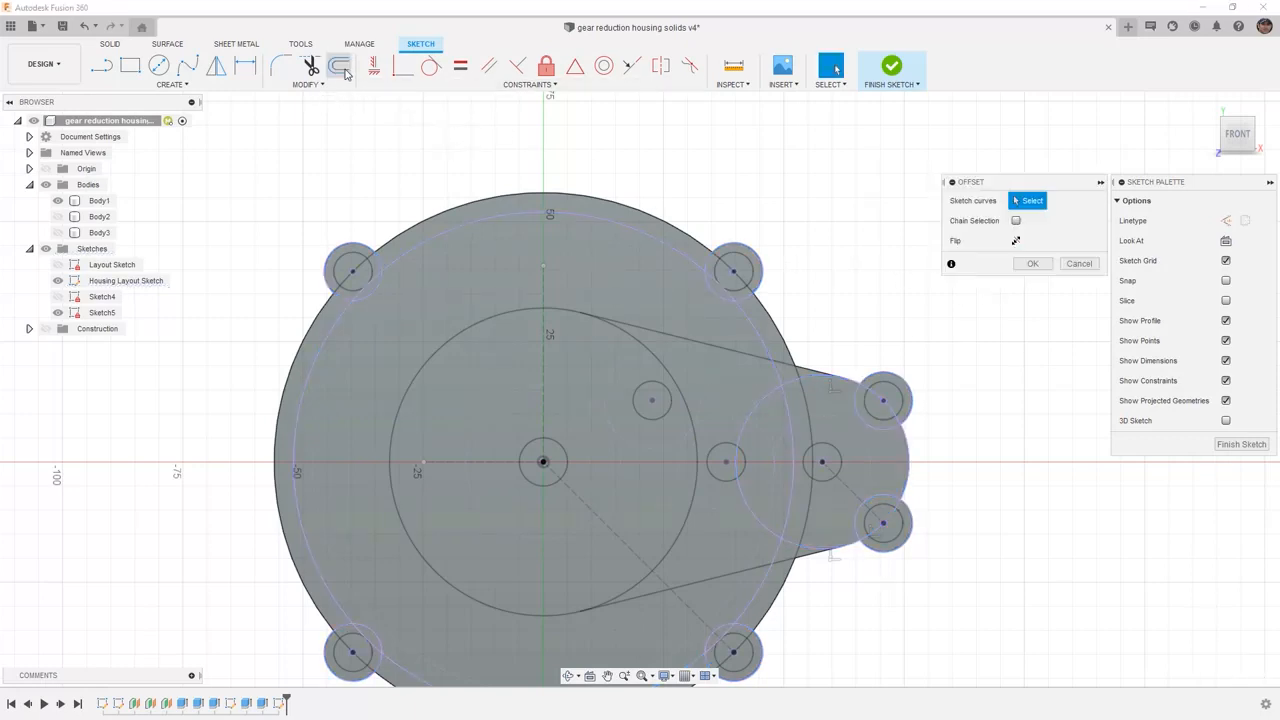
click(770, 397)
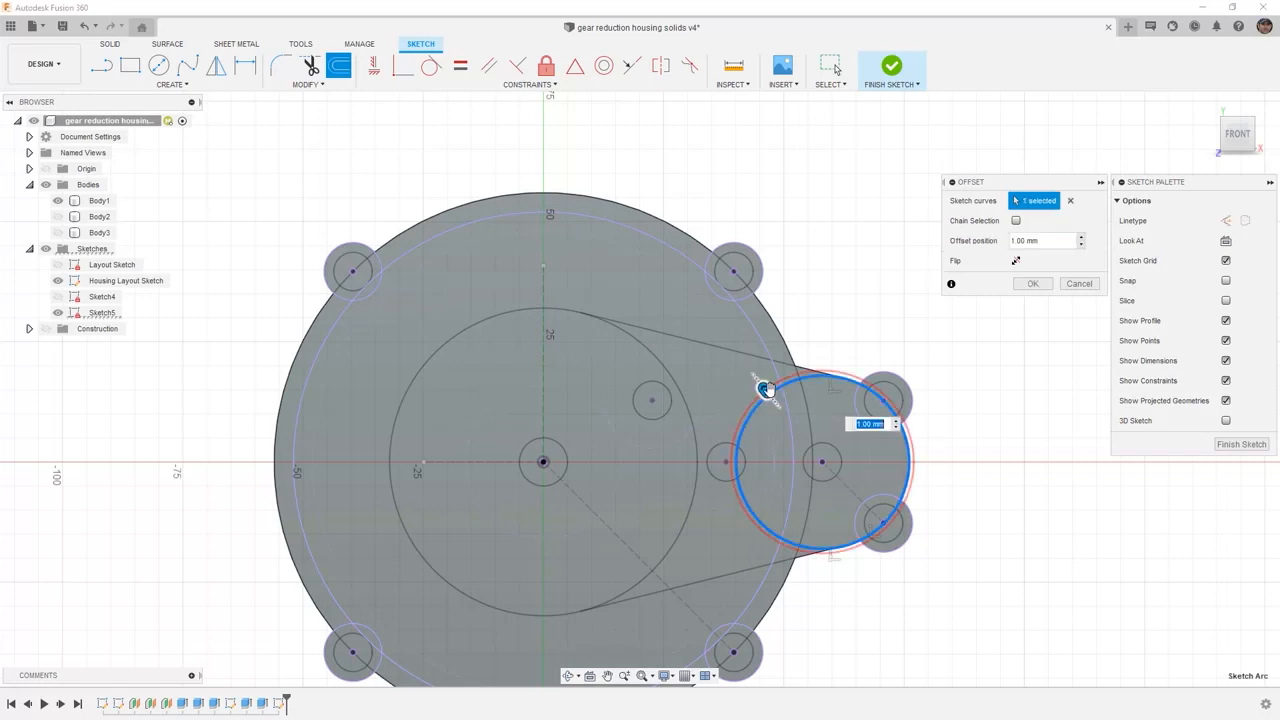
drag(772, 398, 779, 406)
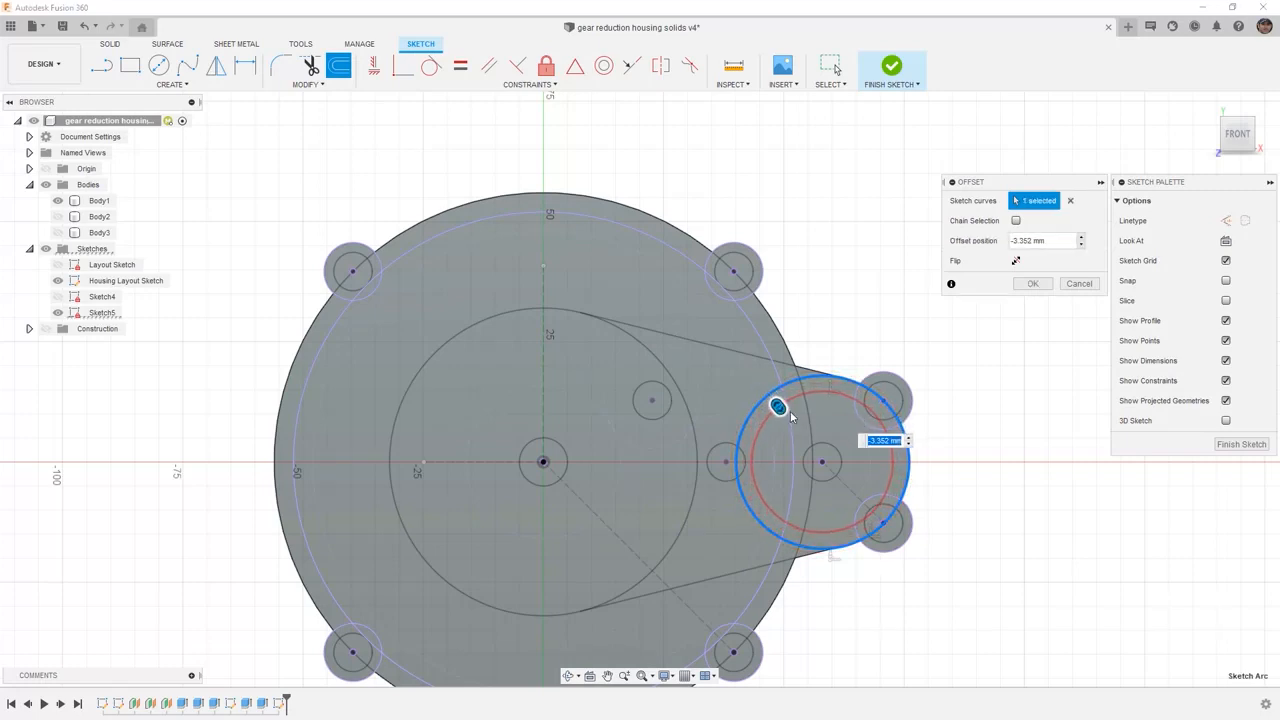
text(-)
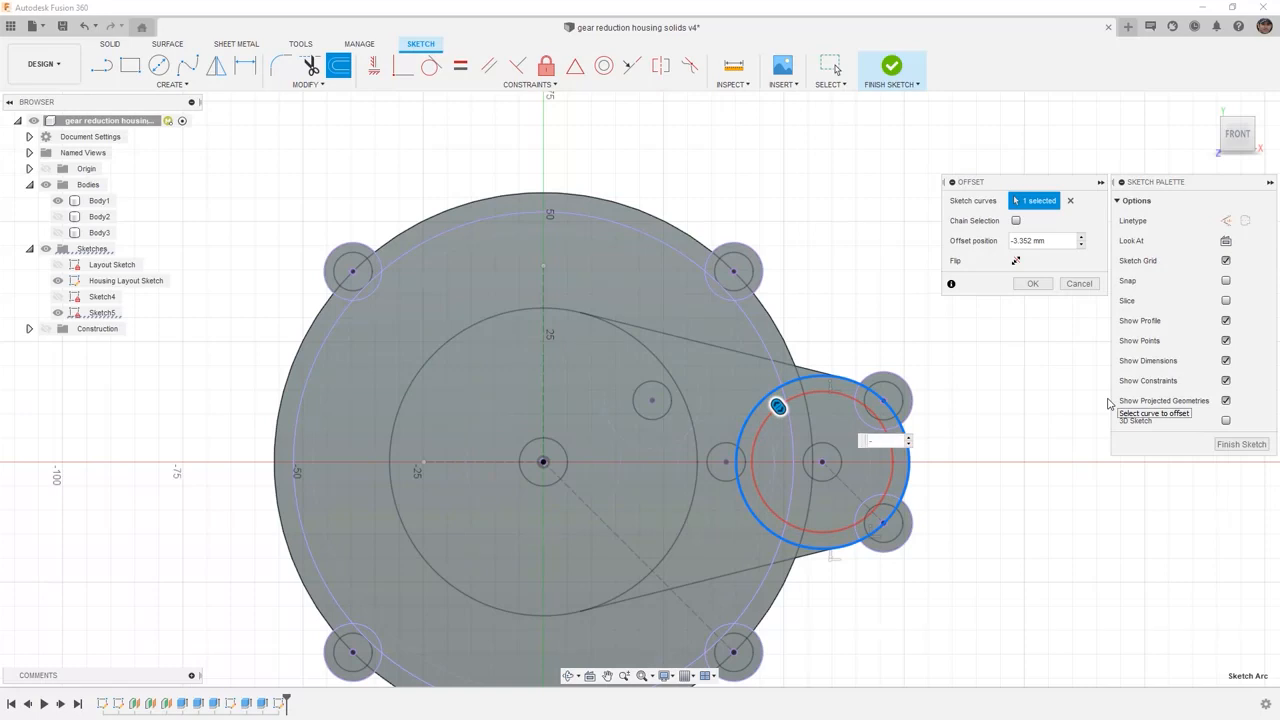
text(G)
key(Down)
key(Return)
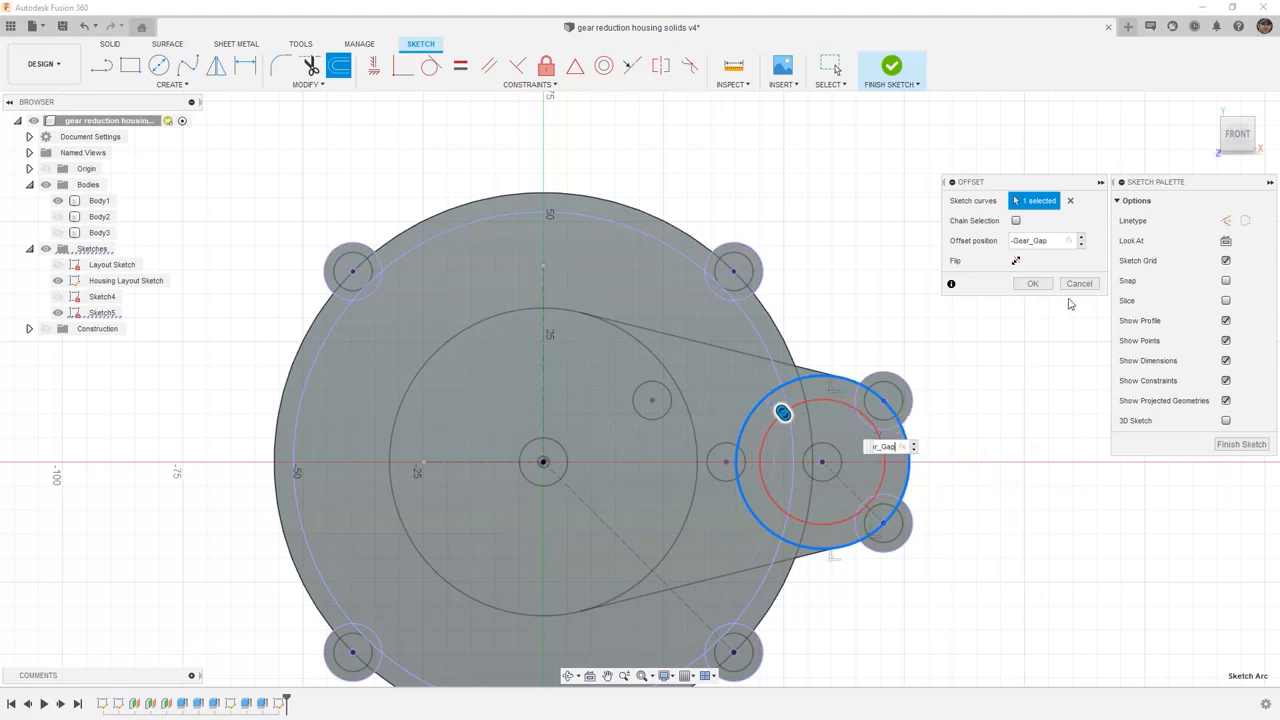
click(1033, 283)
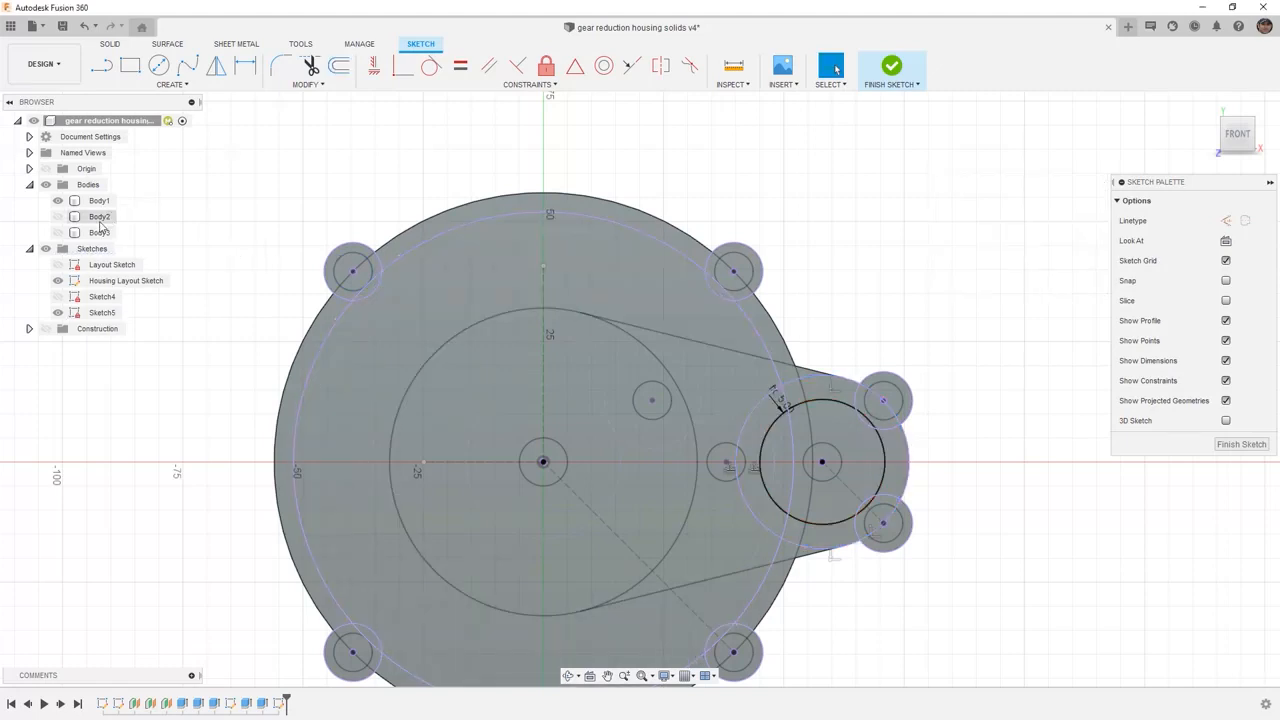
Step: Show the Layout Sketch and select its small gear circle inside the new offset circle
click(58, 265)
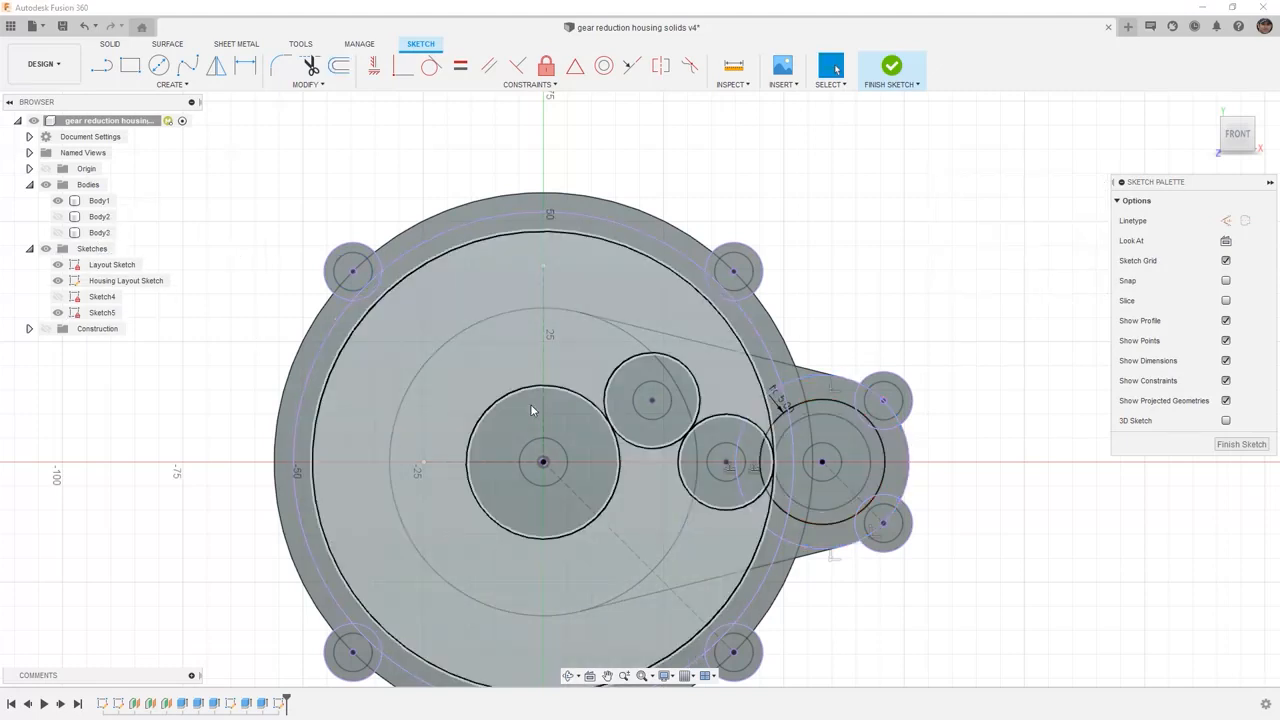
click(838, 420)
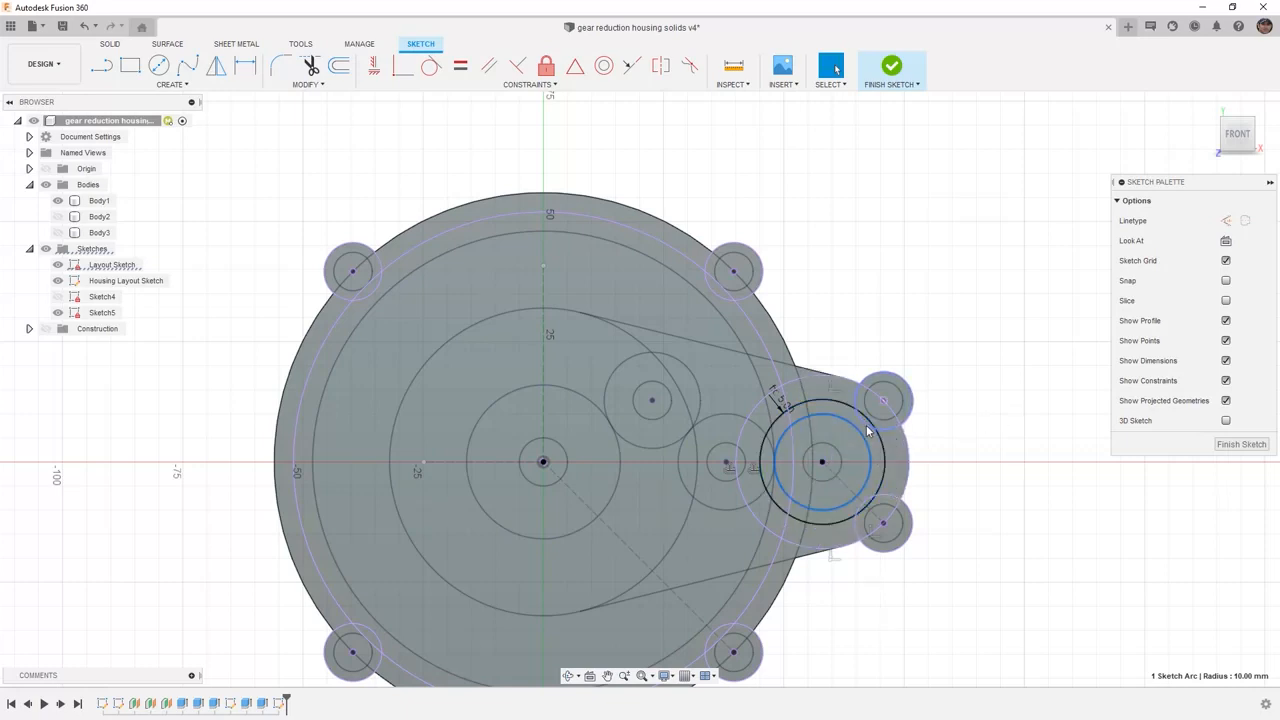
Step: Review the user parameters for gear diameters, Housing_Wall_Thickness and Gear_Gap against the sketch geometry
click(307, 84)
click(311, 218)
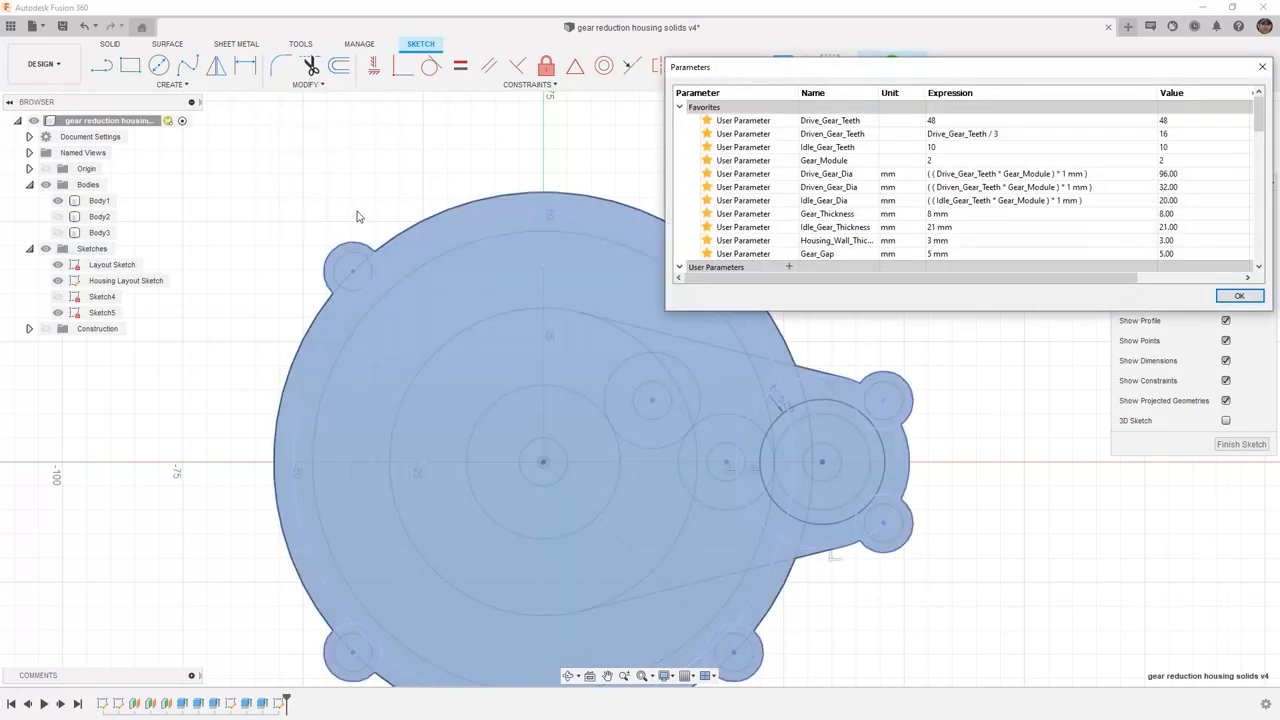
scroll(985, 207, down, 1)
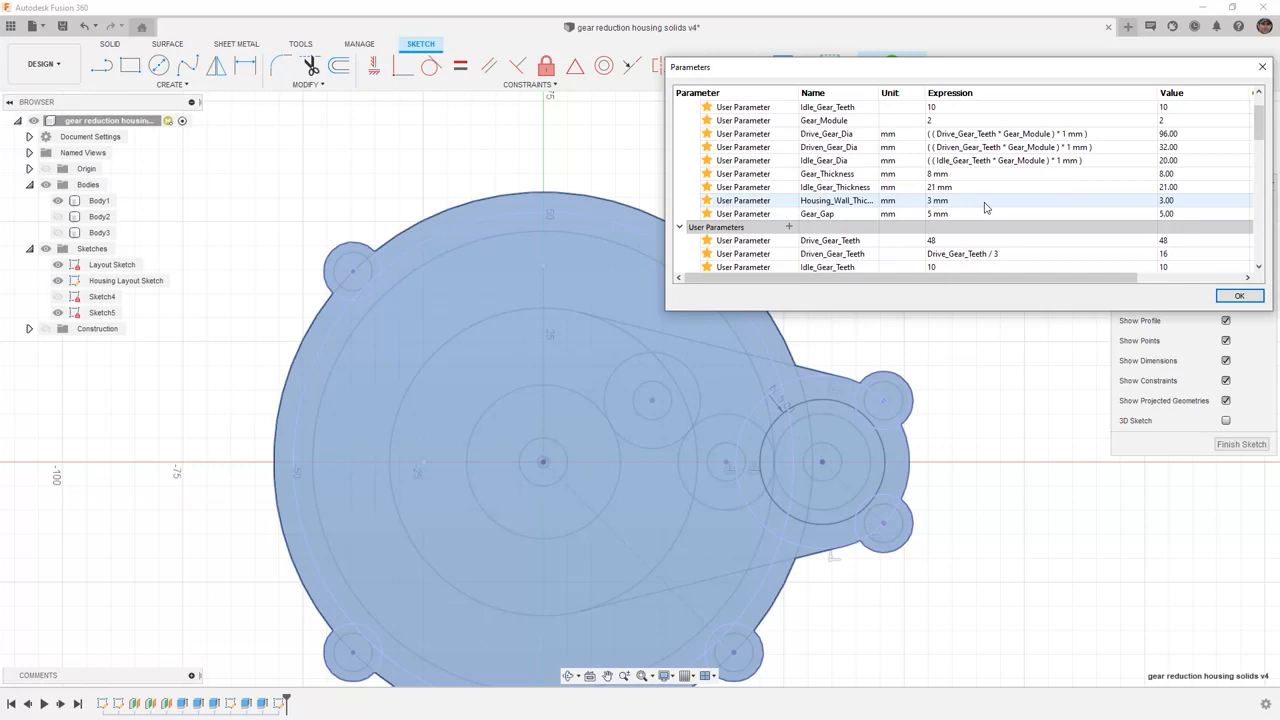
scroll(985, 207, down, 5)
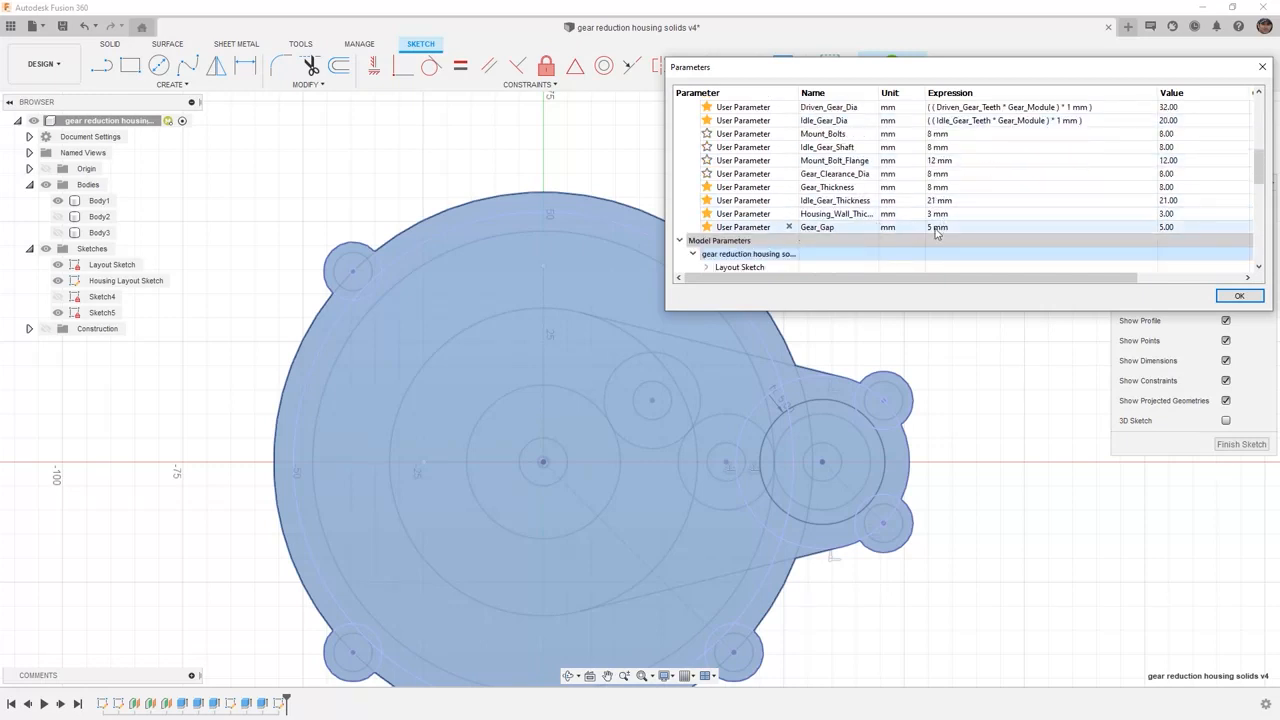
scroll(936, 233, up, 2)
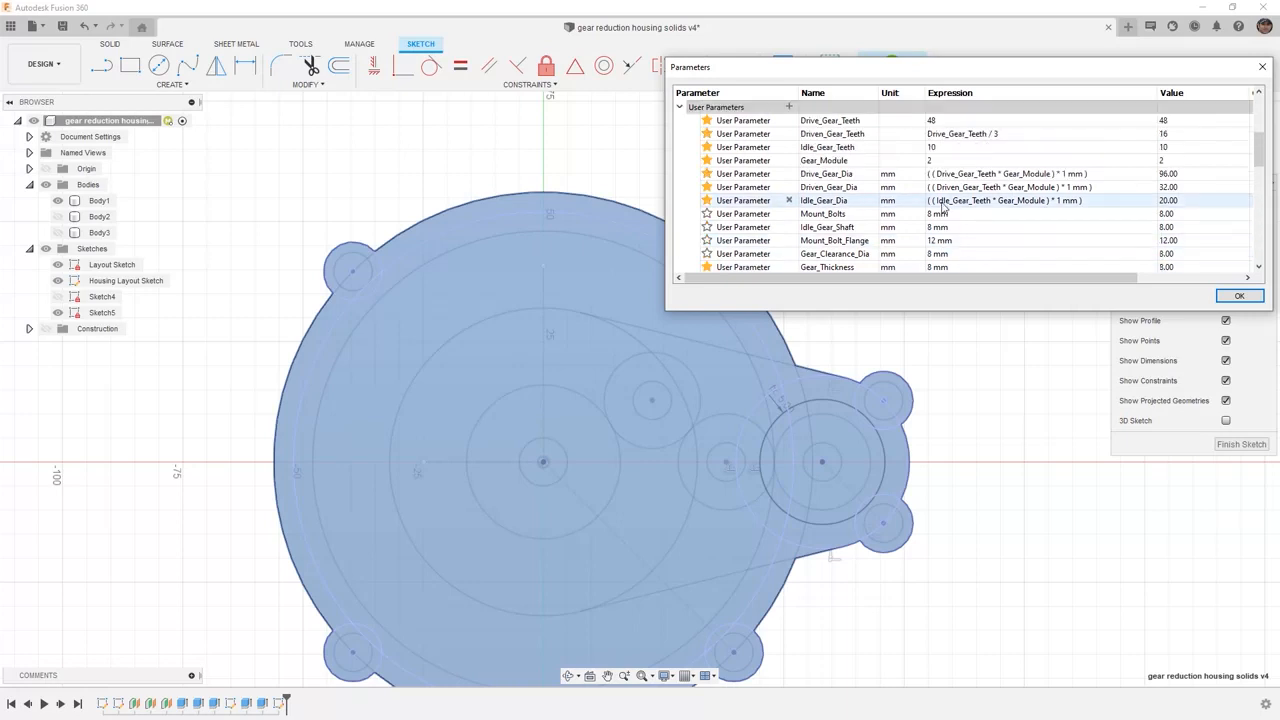
scroll(955, 217, up, 4)
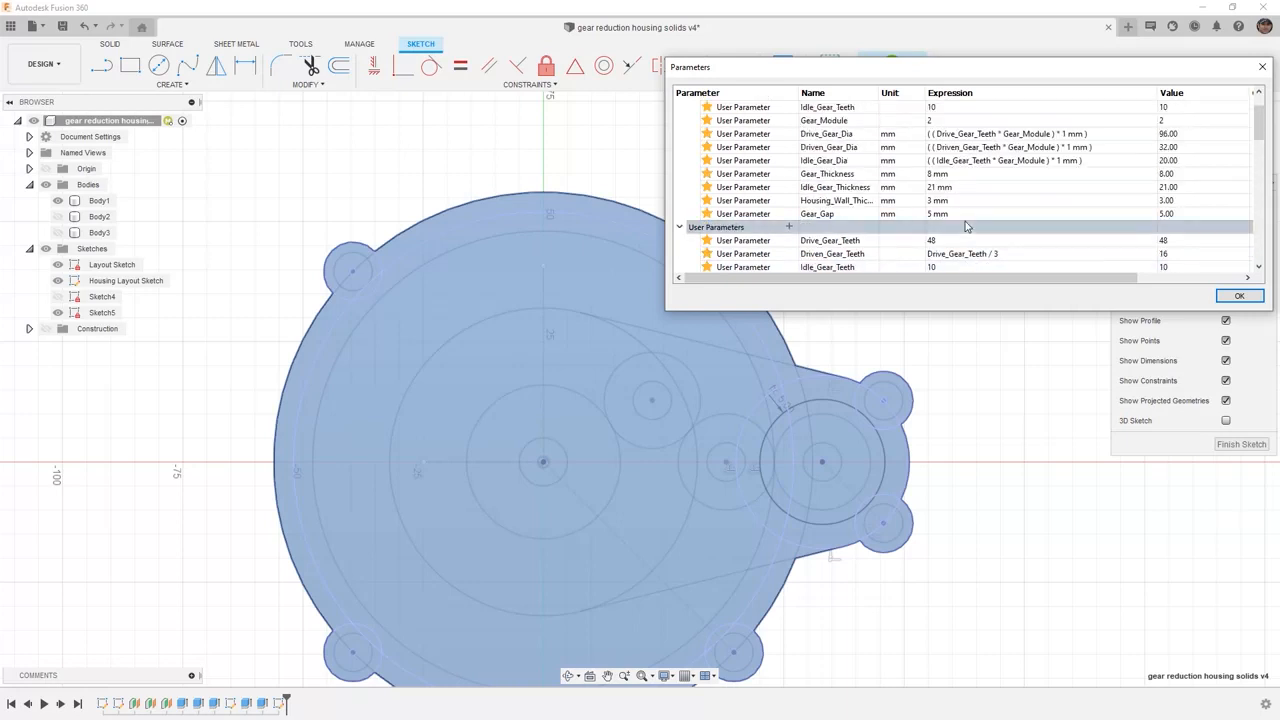
scroll(950, 205, down, 2)
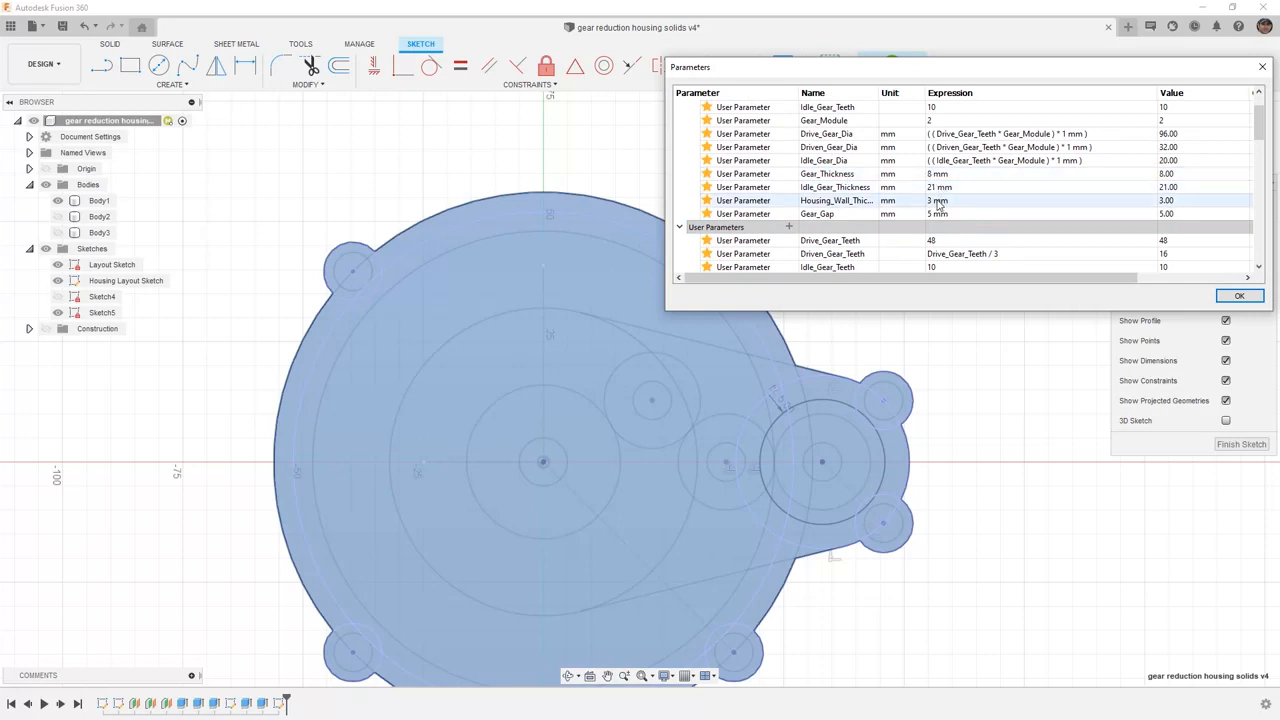
click(1257, 300)
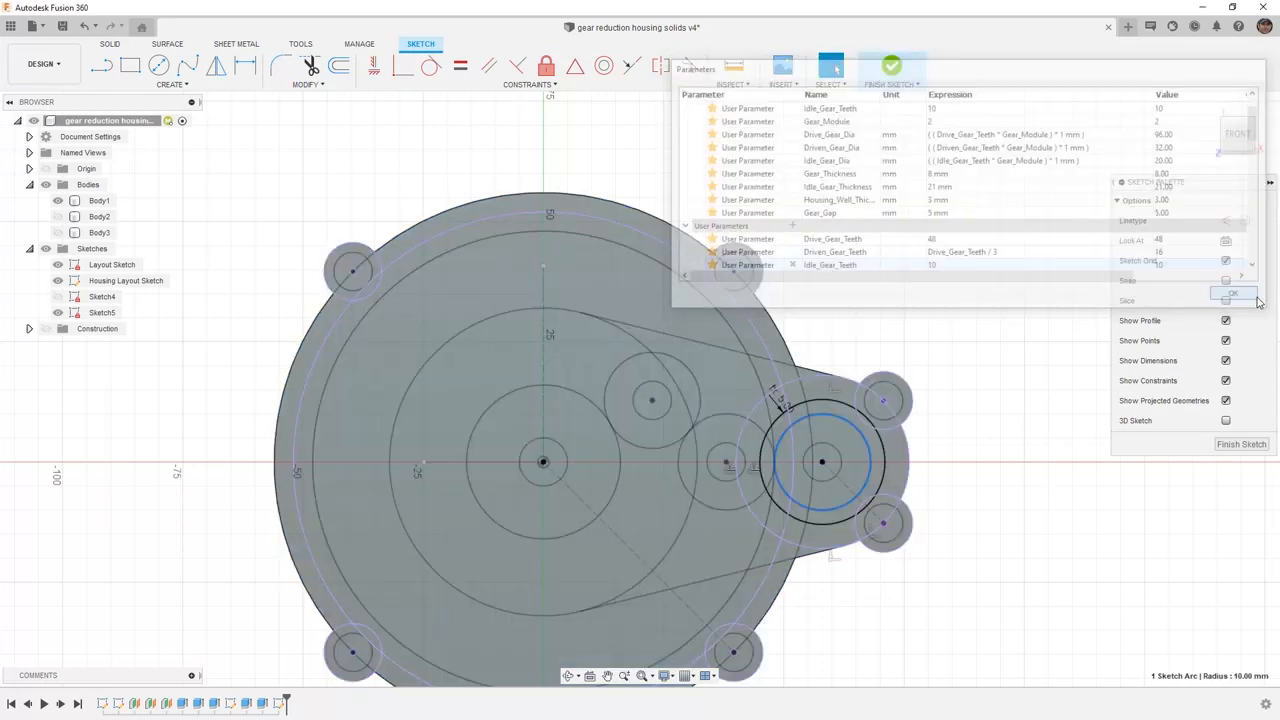
Step: Set the small end circle's offset dimension to -Housing_Wall_Thickness
double_click(778, 400)
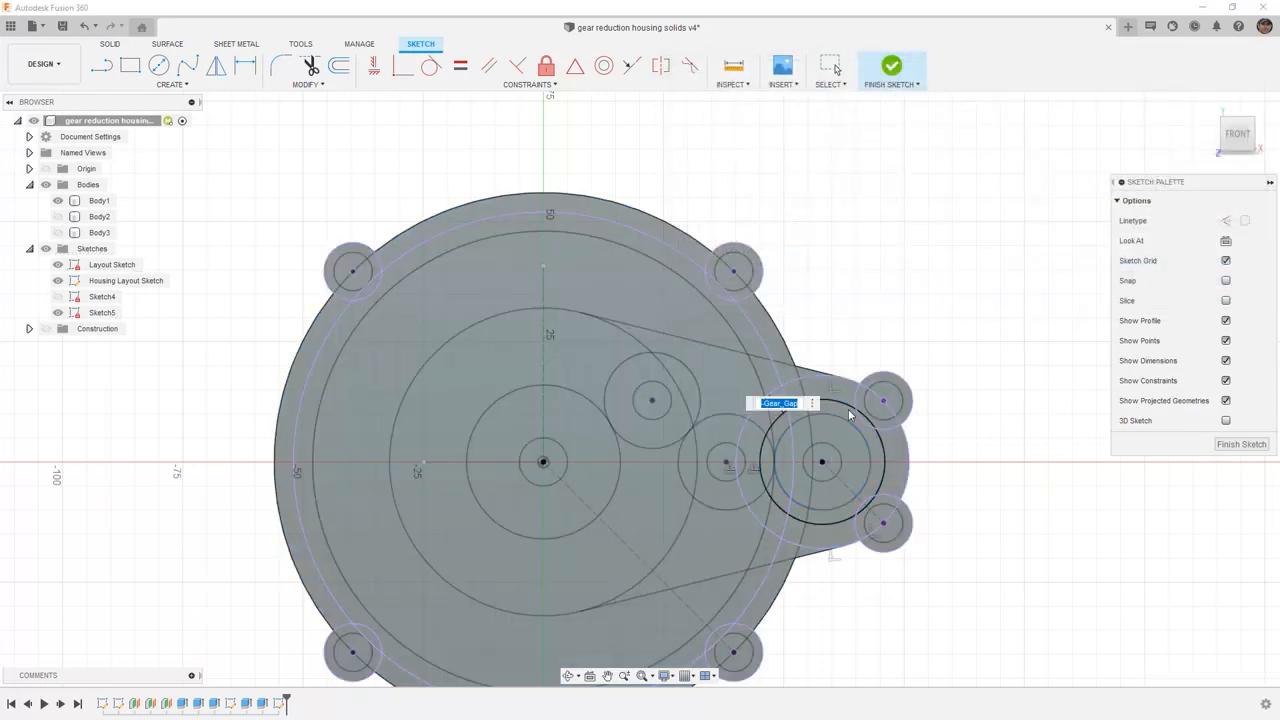
text(H)
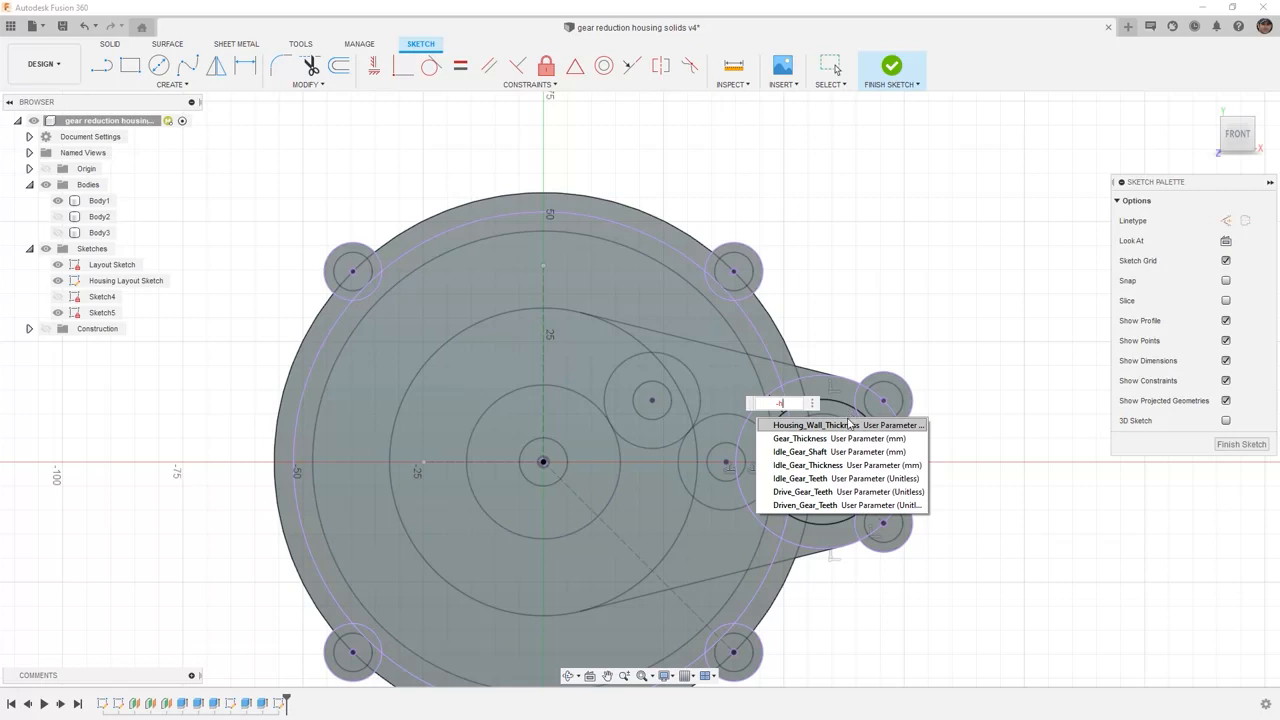
click(815, 425)
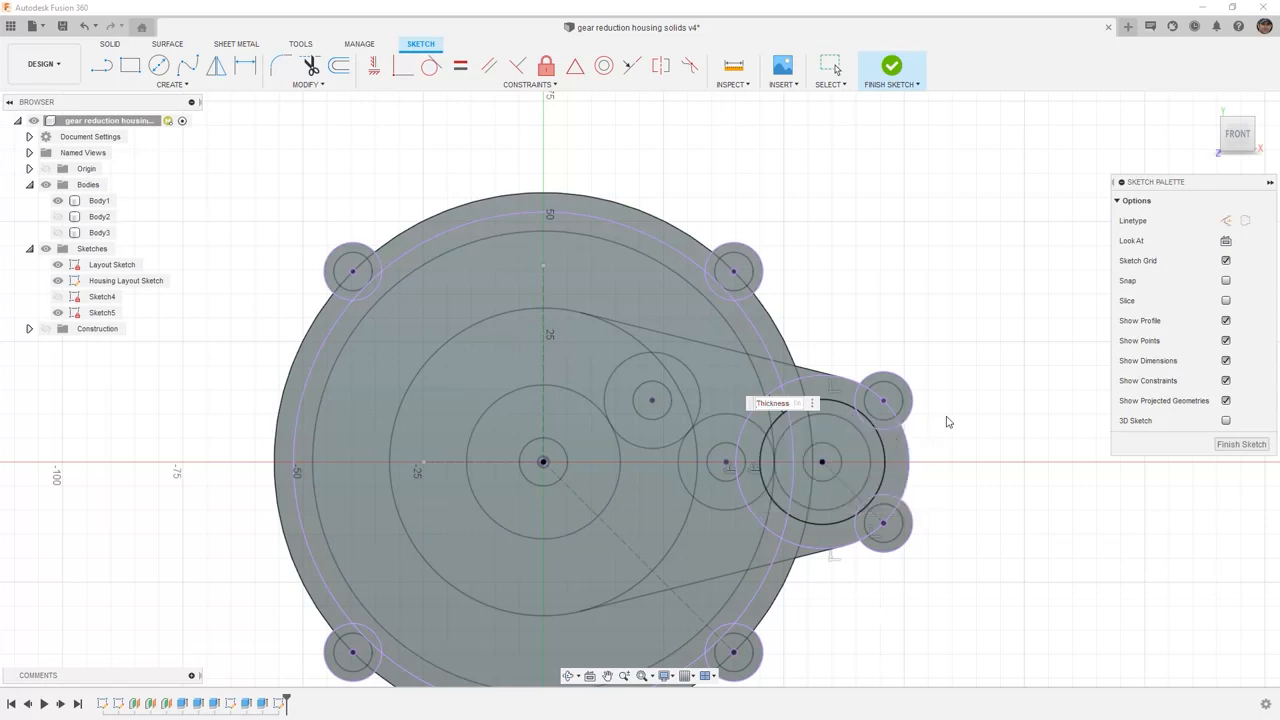
key(Return)
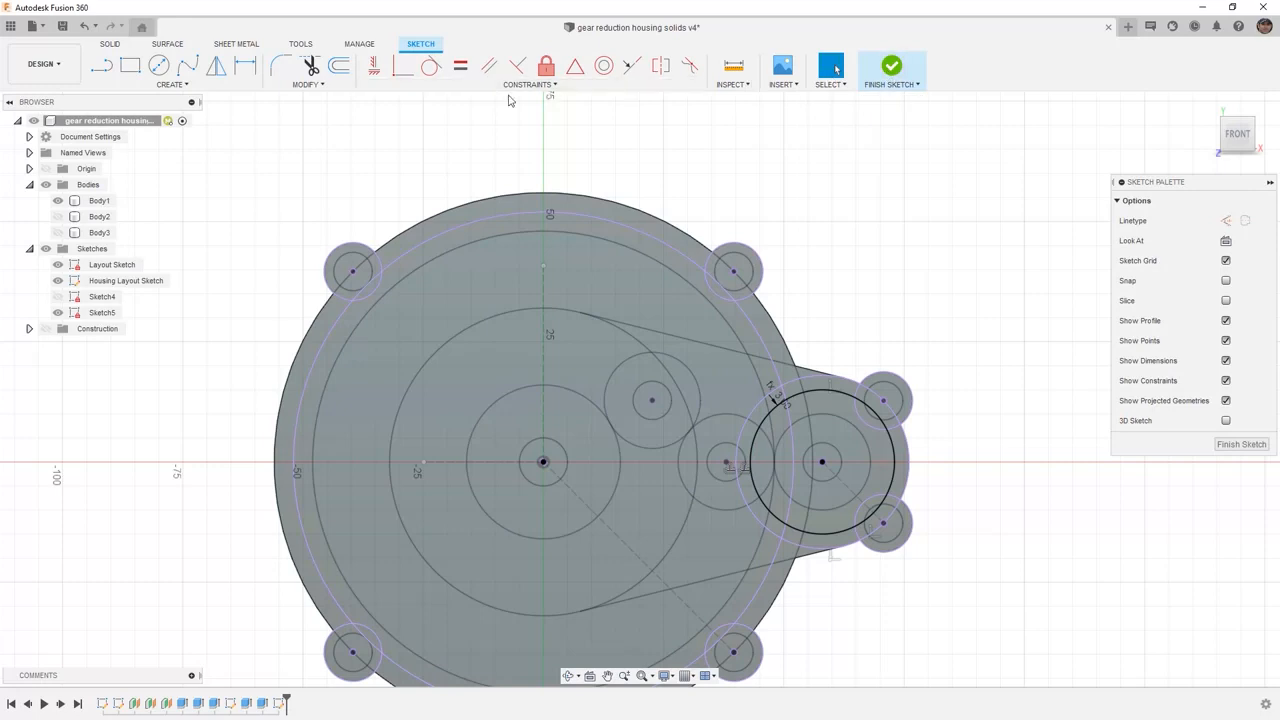
Step: Hide the Layout Sketch and Housing Layout Sketch, and finish the cavity sketch
click(57, 264)
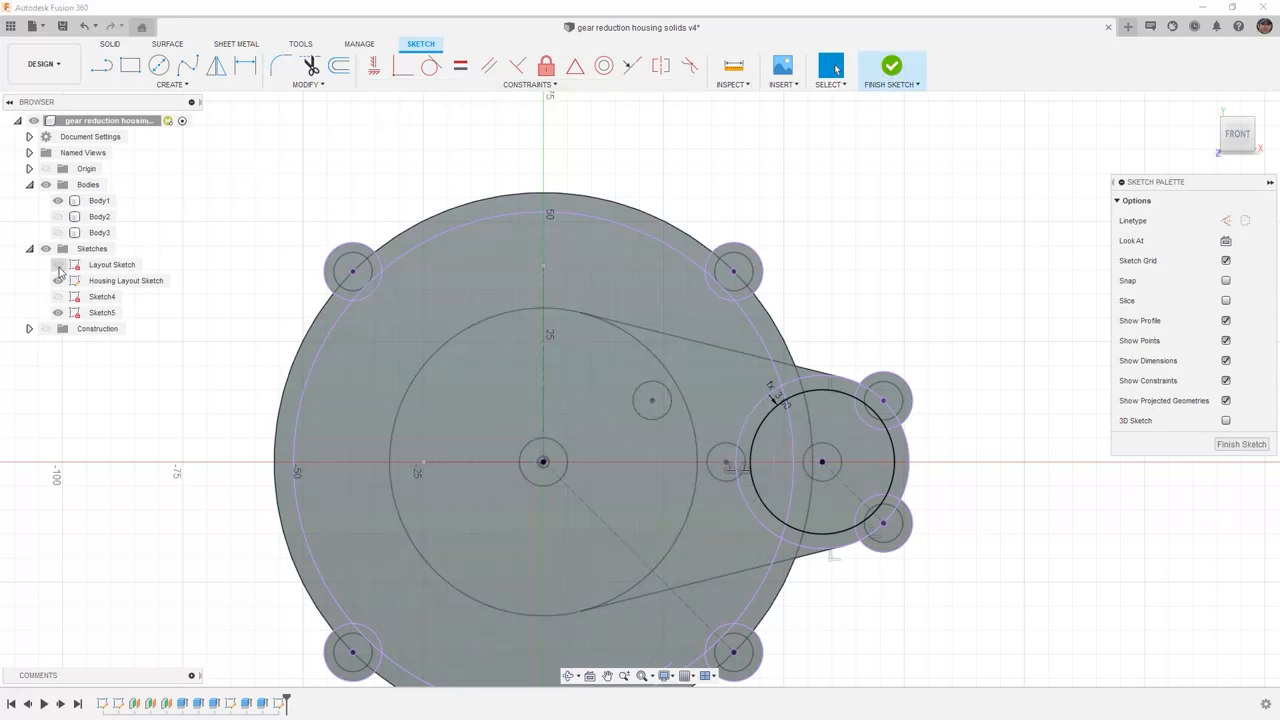
click(57, 280)
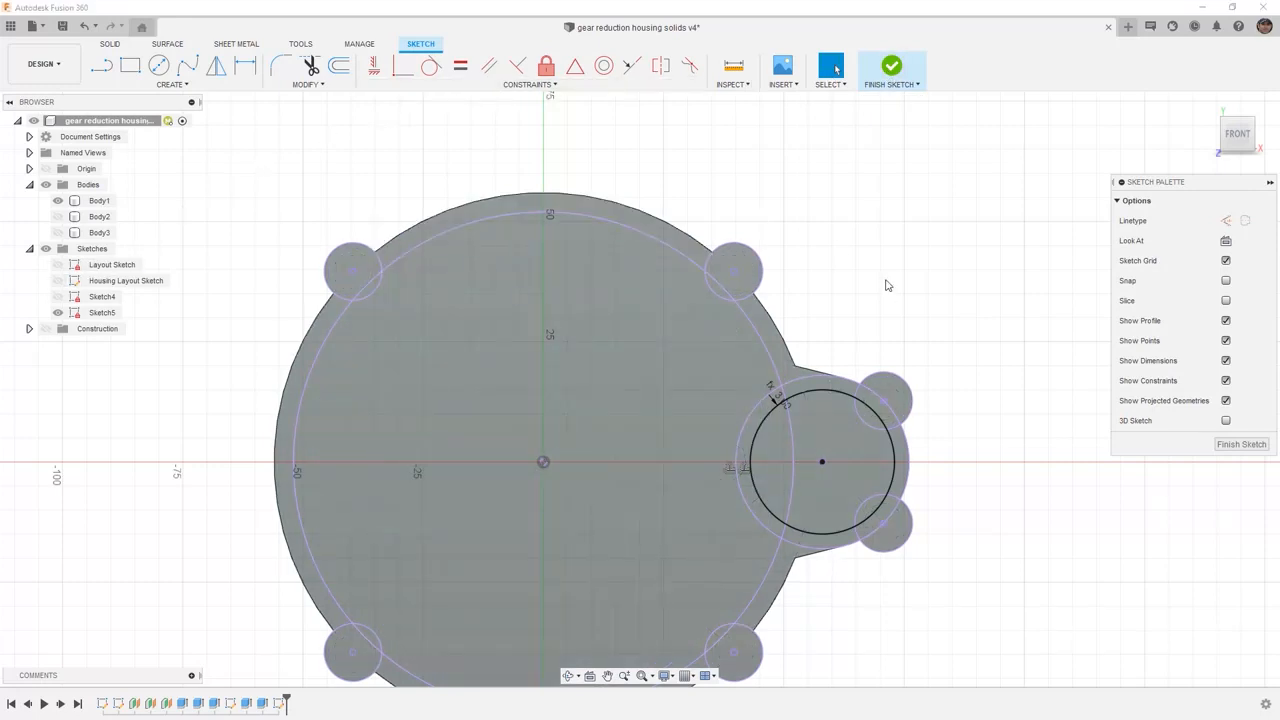
scroll(880, 281, down, 2)
middle_drag(877, 274, 838, 232)
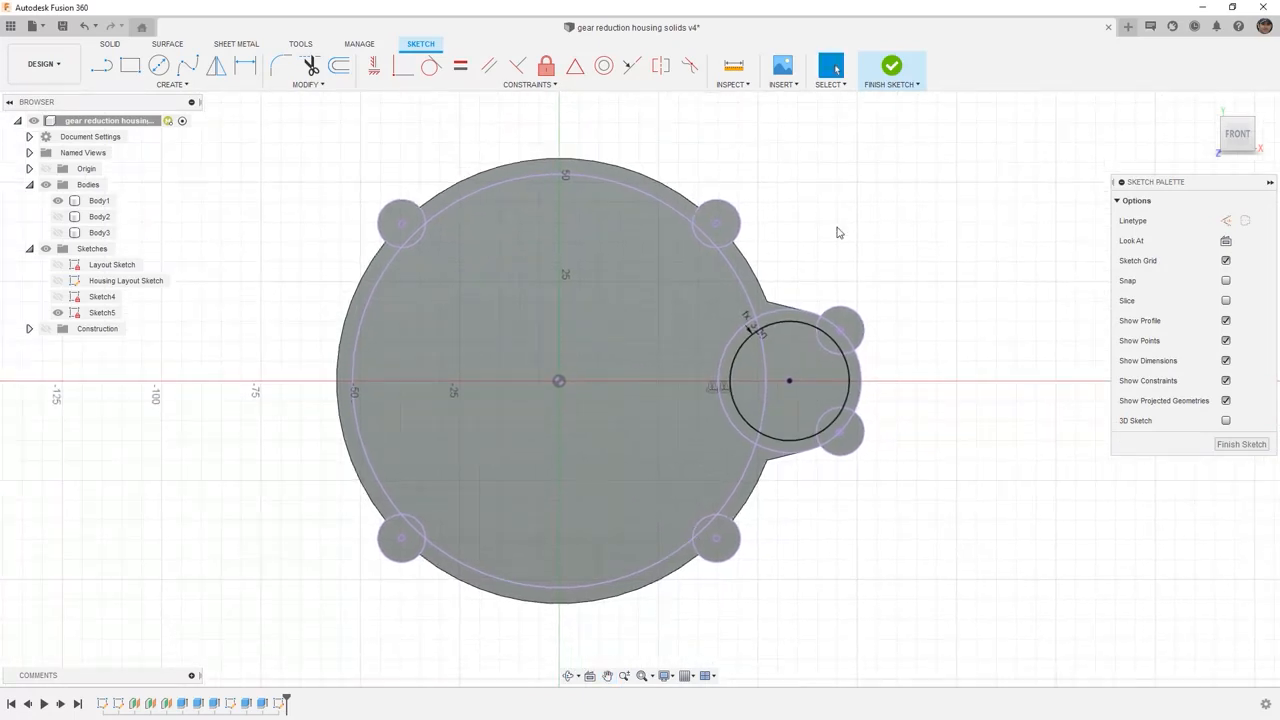
click(890, 67)
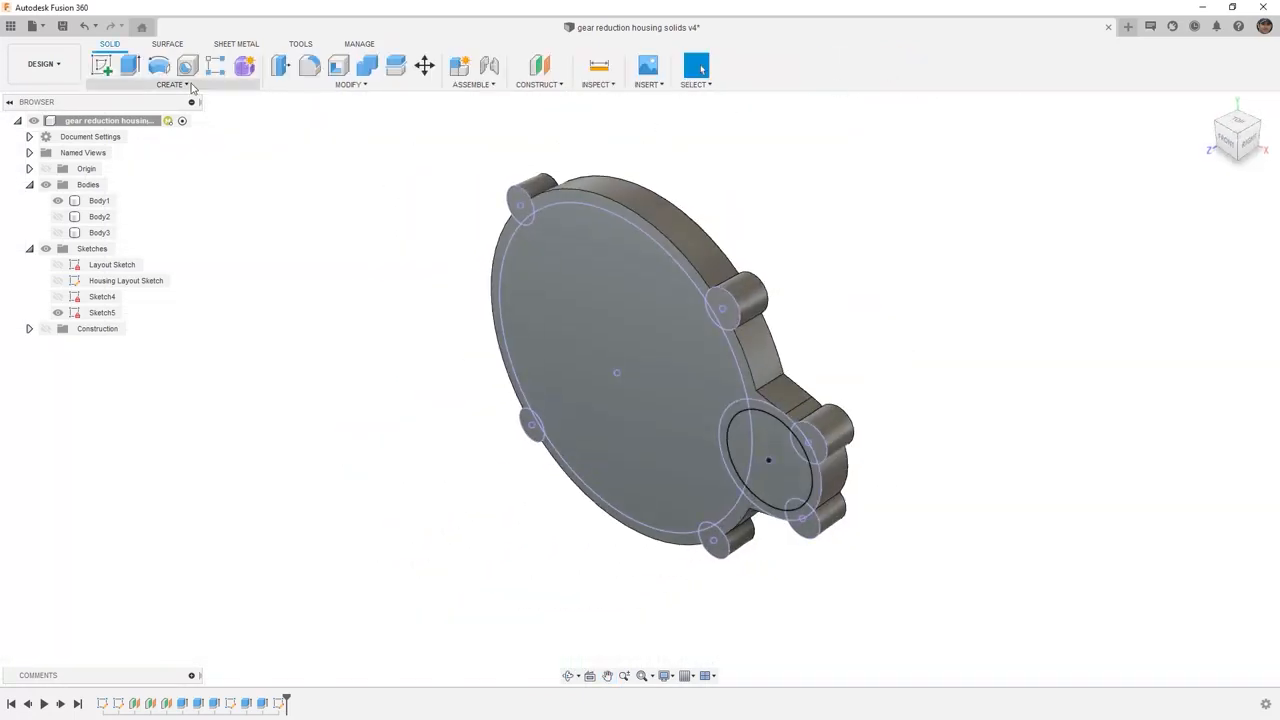
Step: Extrude the large cavity profile and the regions inside the small offset circle as a cut with distance -Gear_Thickness
click(129, 66)
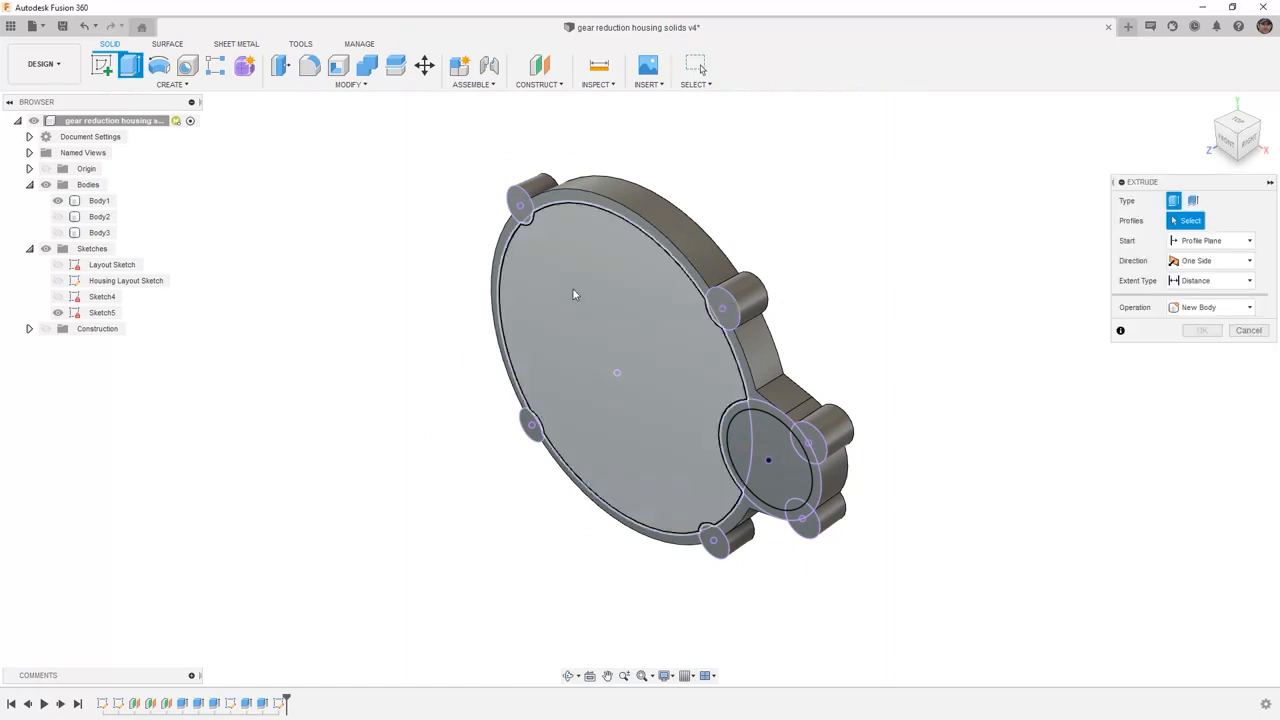
click(715, 412)
scroll(715, 412, up, 3)
click(768, 432)
click(784, 426)
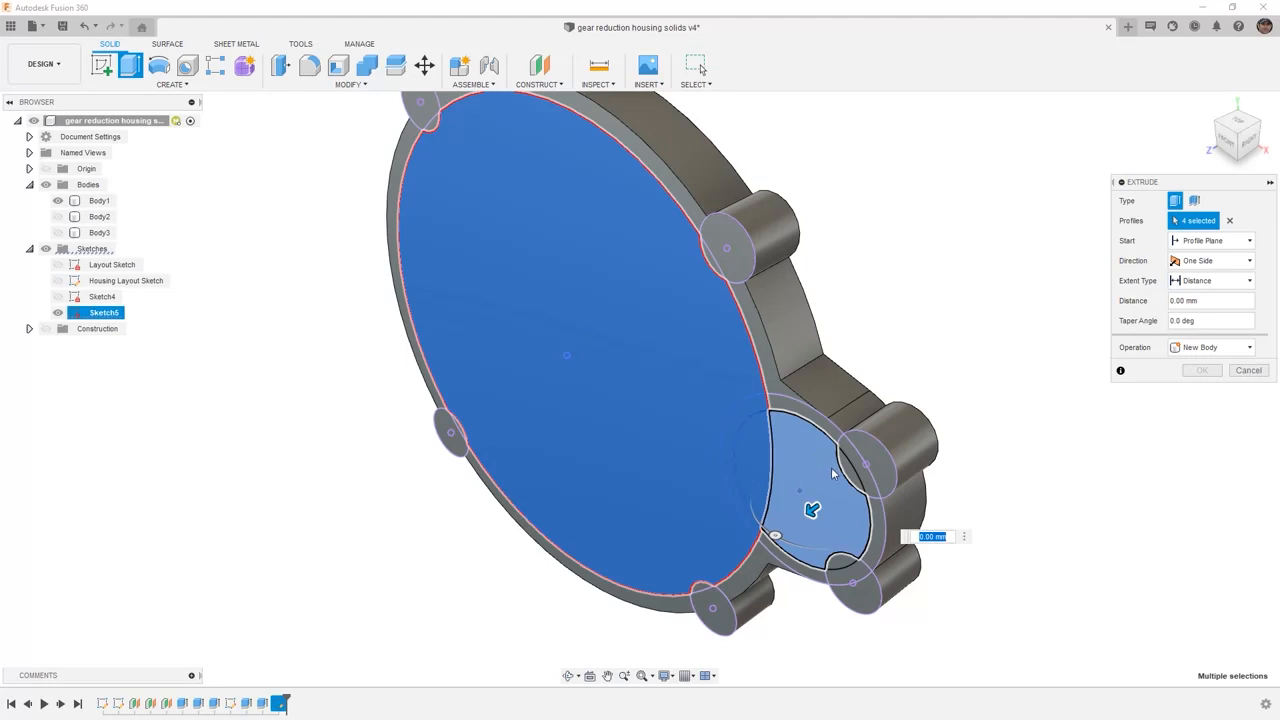
drag(813, 508, 828, 502)
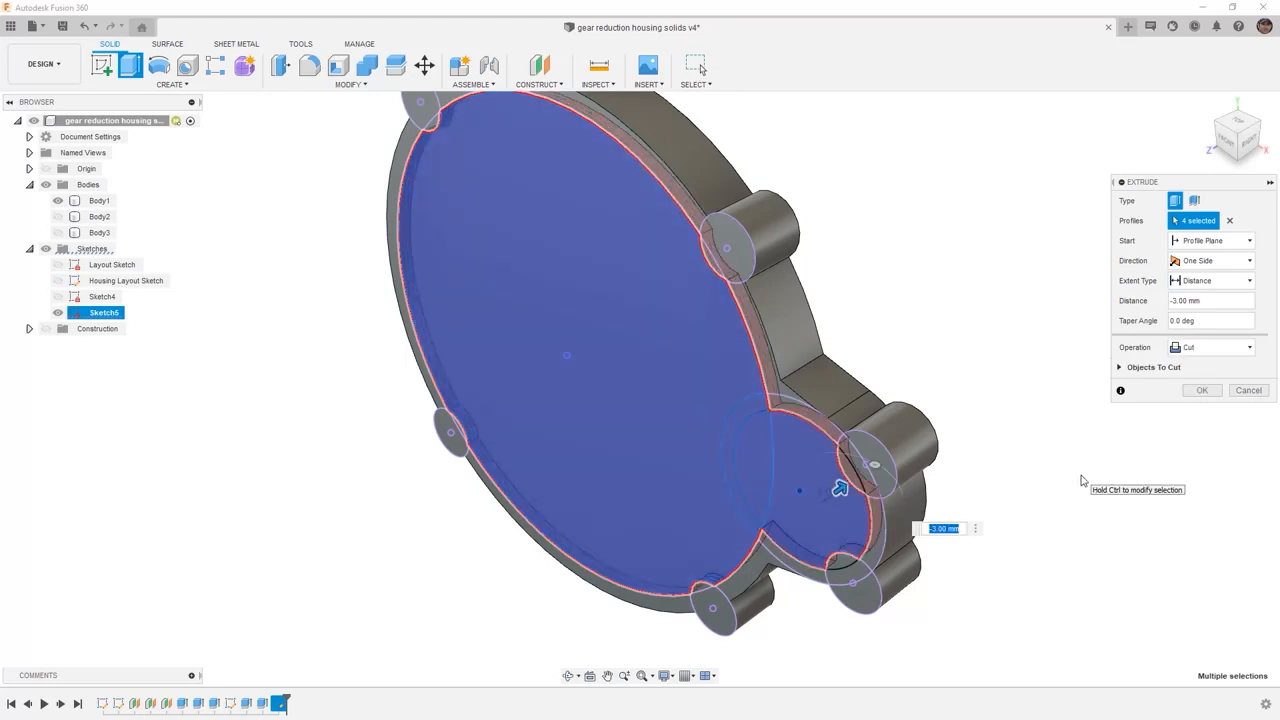
text(-ge)
key(Down)
key(Down)
key(Down)
key(Return)
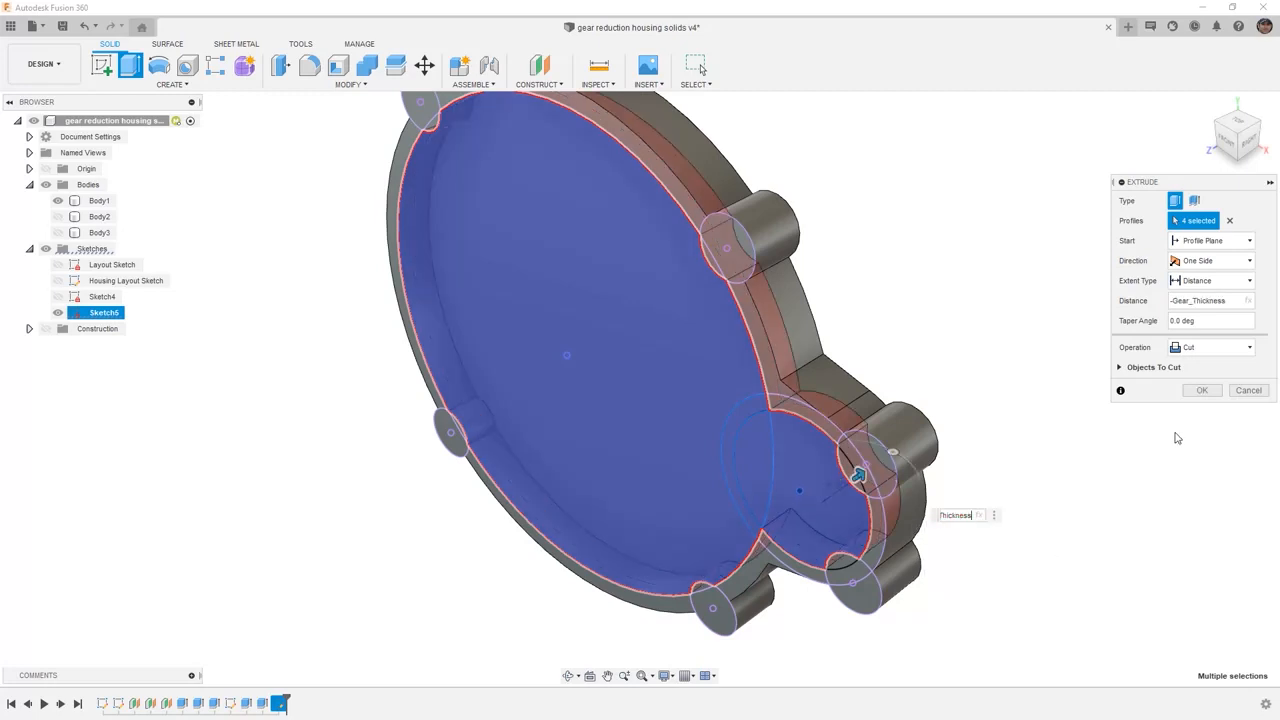
click(1204, 391)
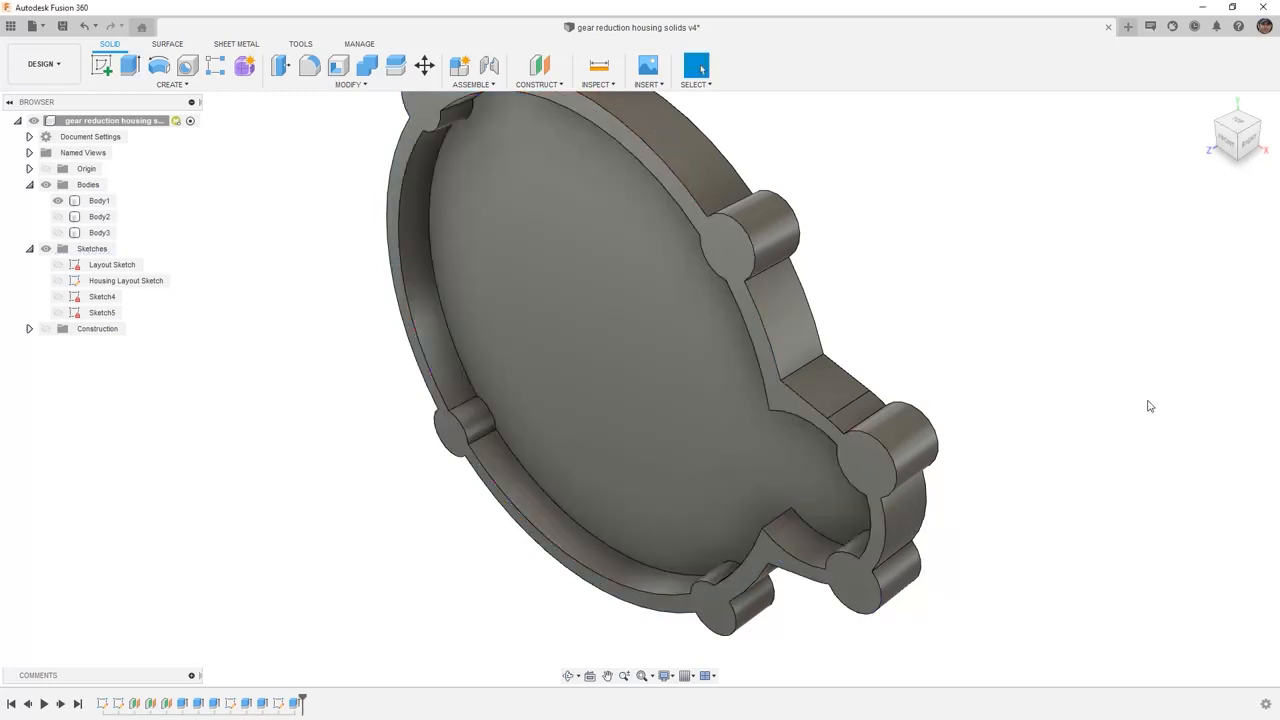
Step: Measure the distance between the housing's rim face and the cavity floor
click(599, 66)
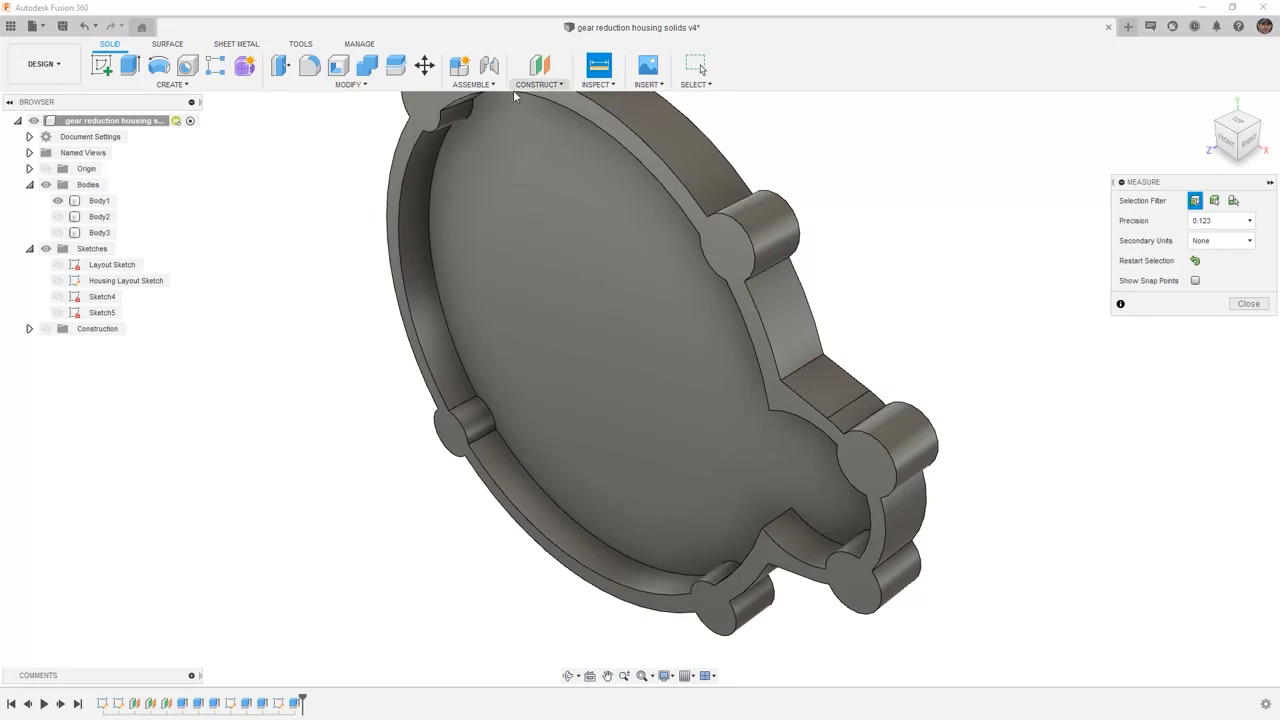
click(414, 142)
click(470, 198)
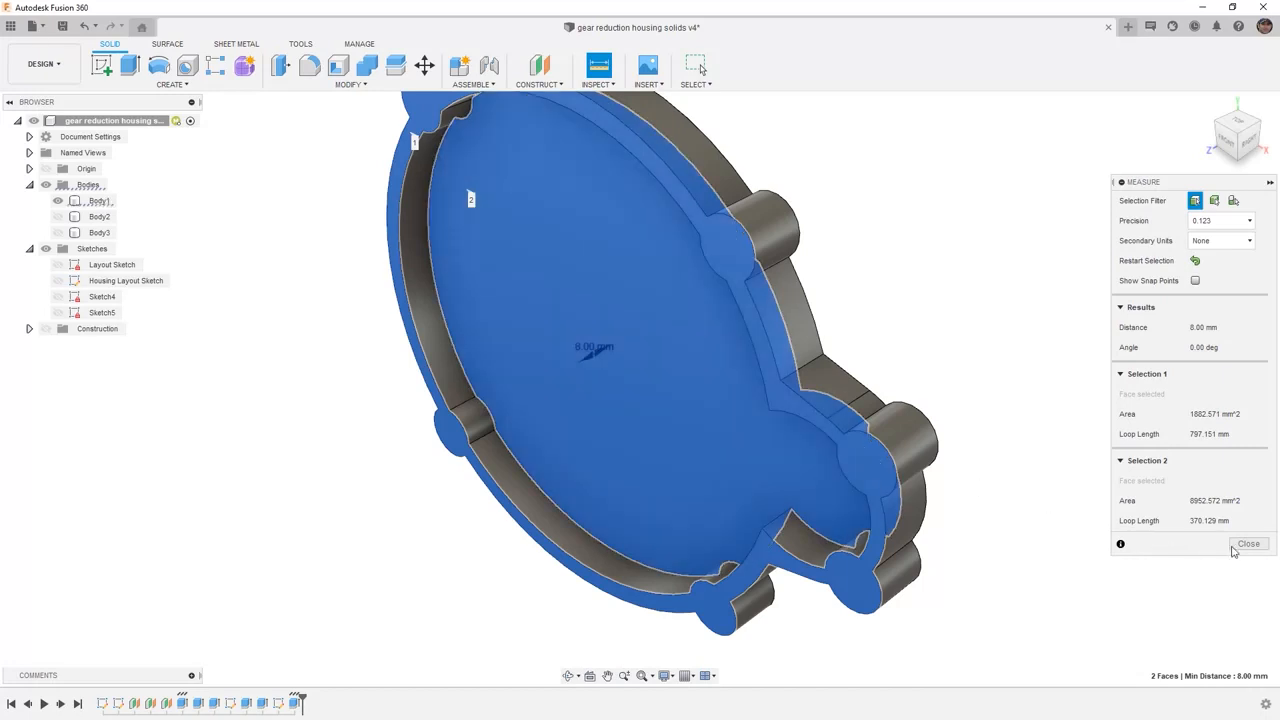
click(1243, 547)
Step: Show Sketch5 and reopen it for editing
scroll(951, 538, down, 4)
shift+middle_drag(886, 537, 913, 476)
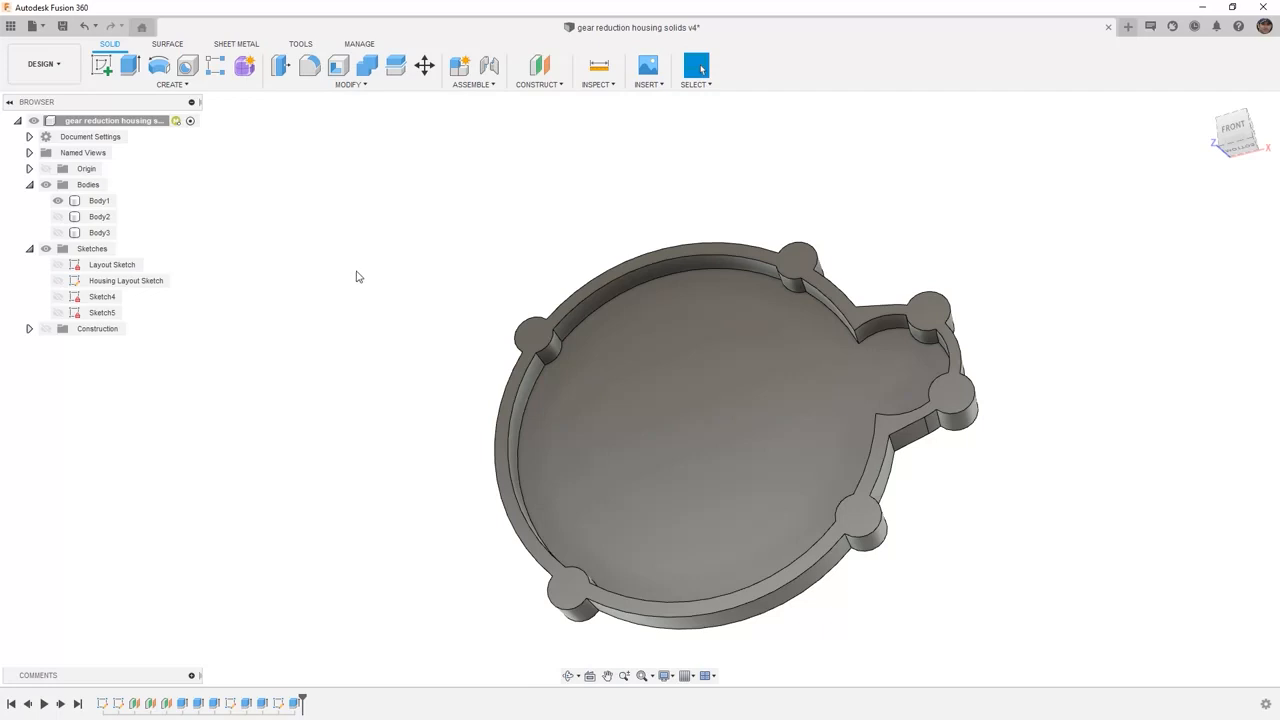
click(57, 313)
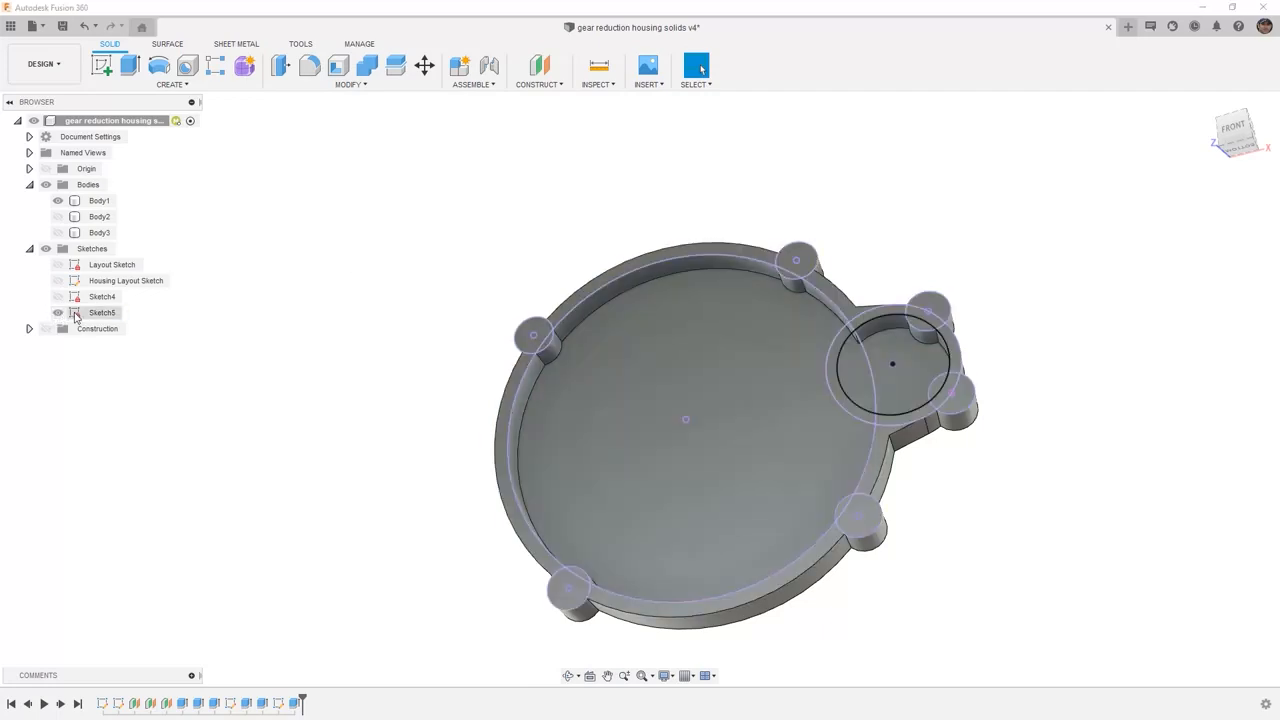
right_click(88, 313)
click(141, 357)
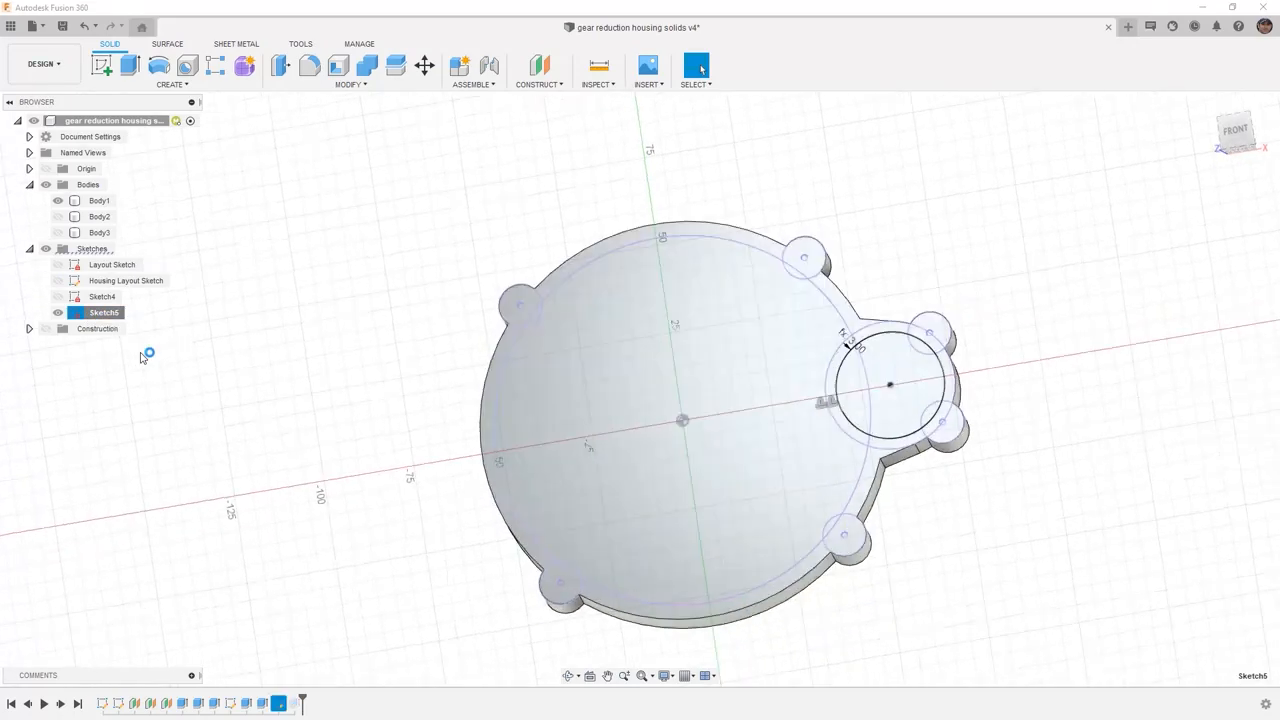
Step: Project the two slanted outer edges joining the main housing circle to the small end into the sketch
scroll(887, 373, up, 3)
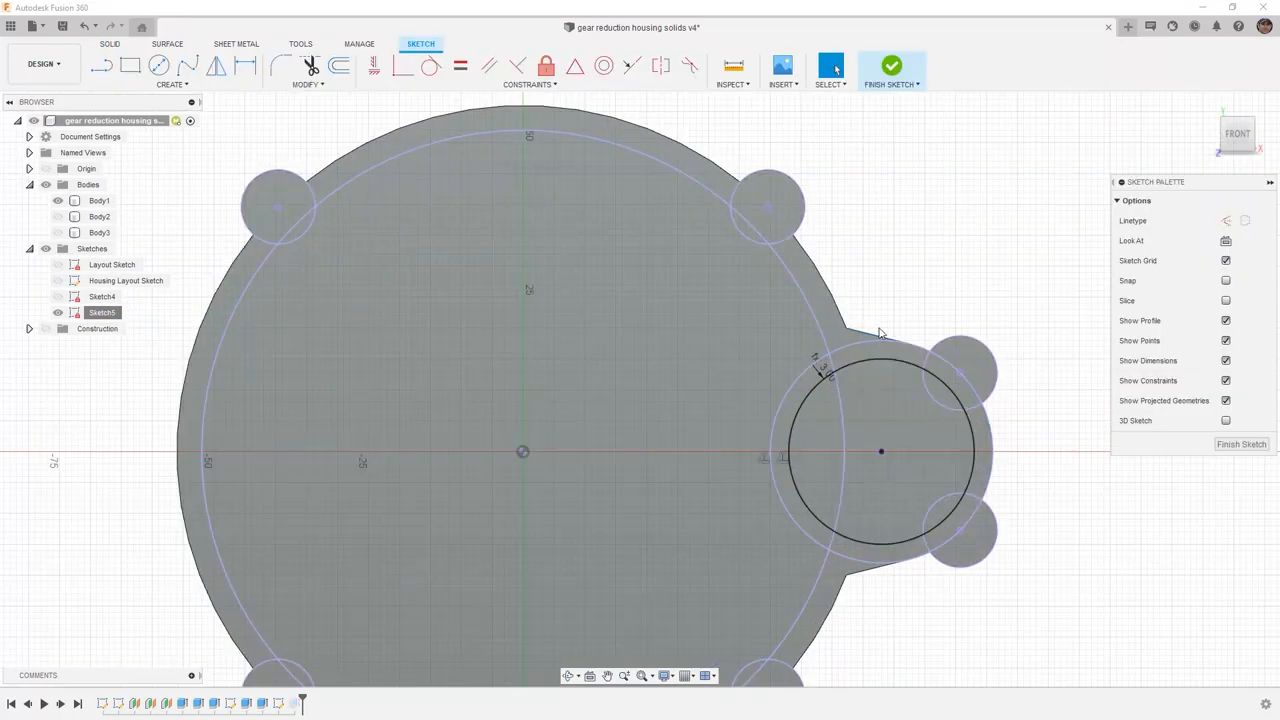
key(p)
click(878, 337)
click(868, 570)
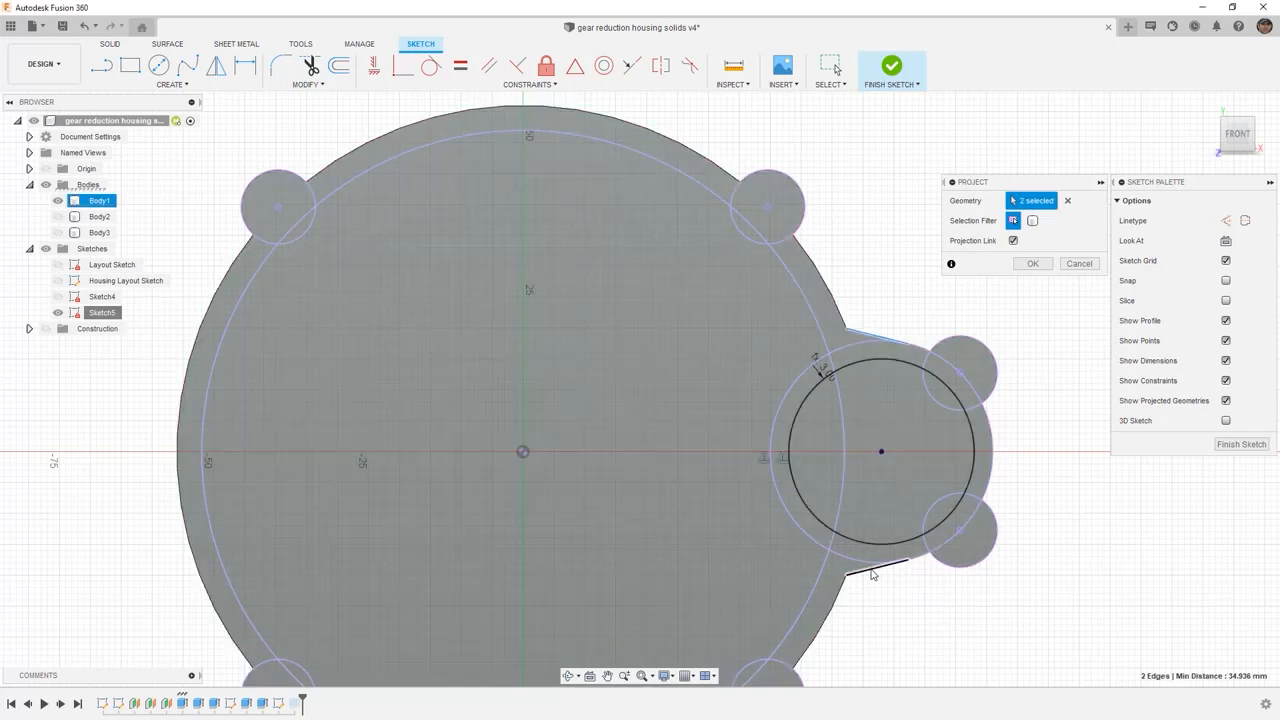
click(1034, 264)
Step: Offset the upper projected slanted edge inward by -Housing_Wall_Thickness
click(339, 66)
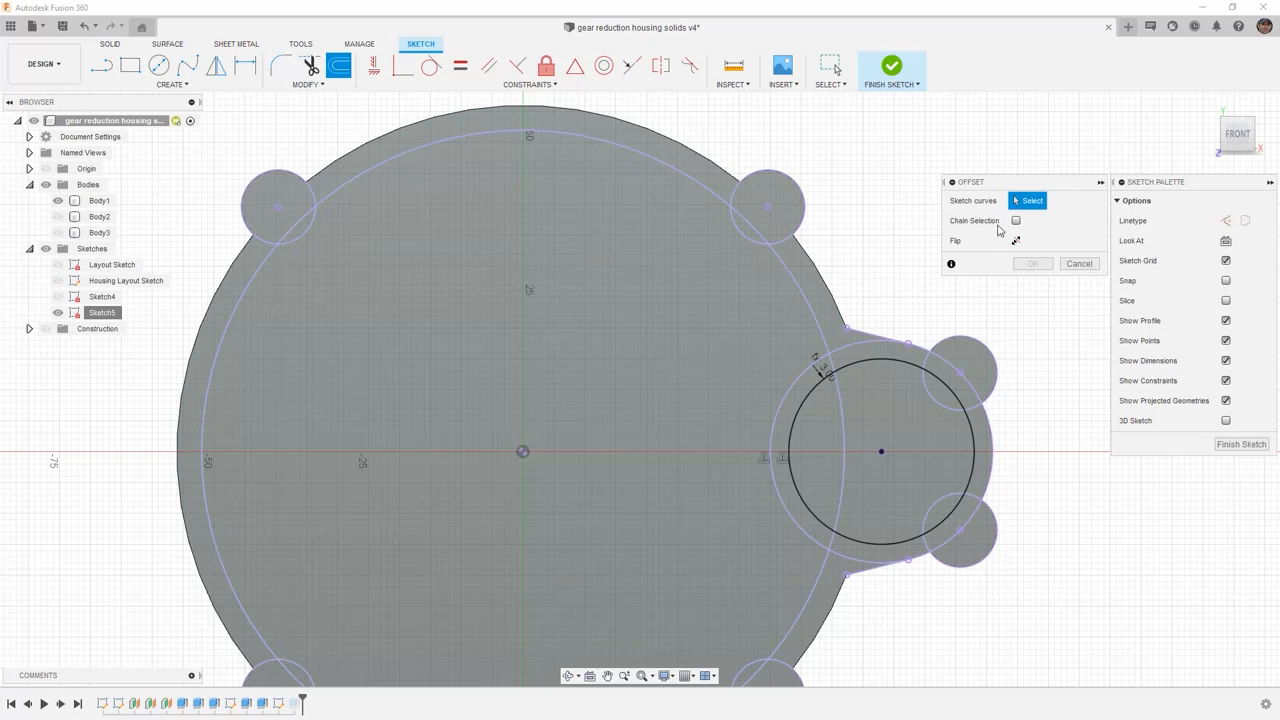
click(878, 331)
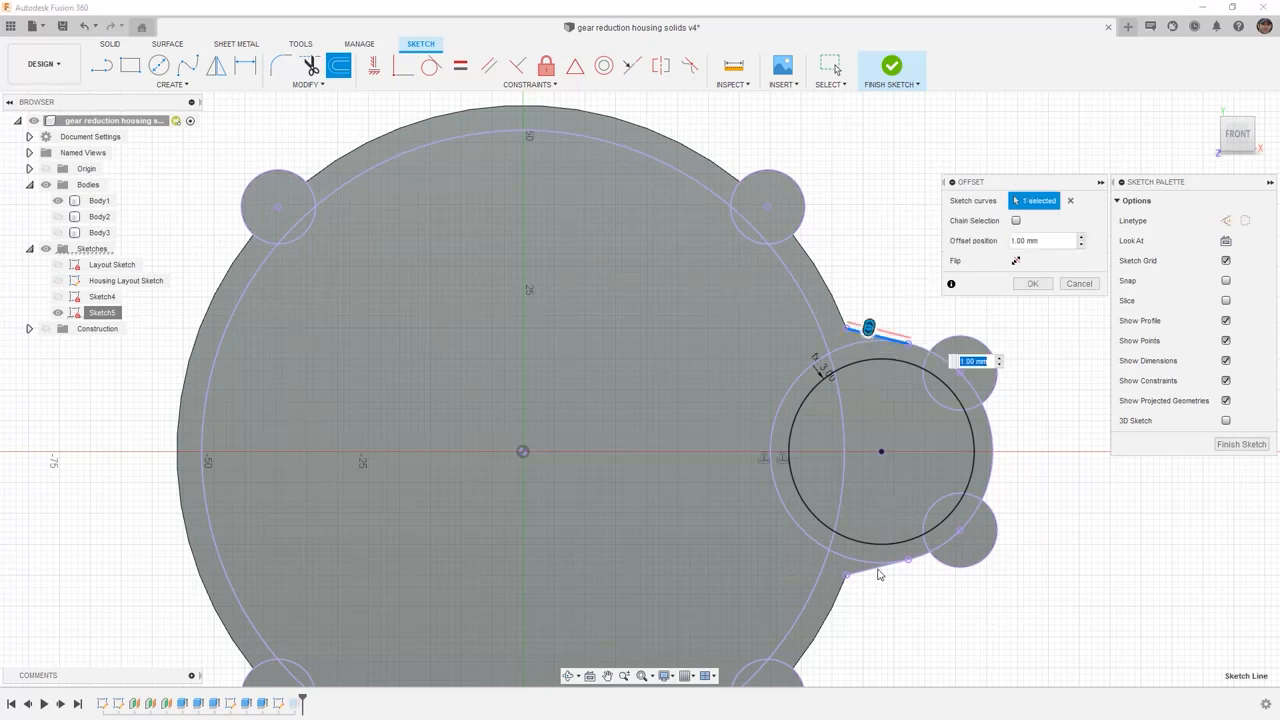
drag(868, 328, 864, 350)
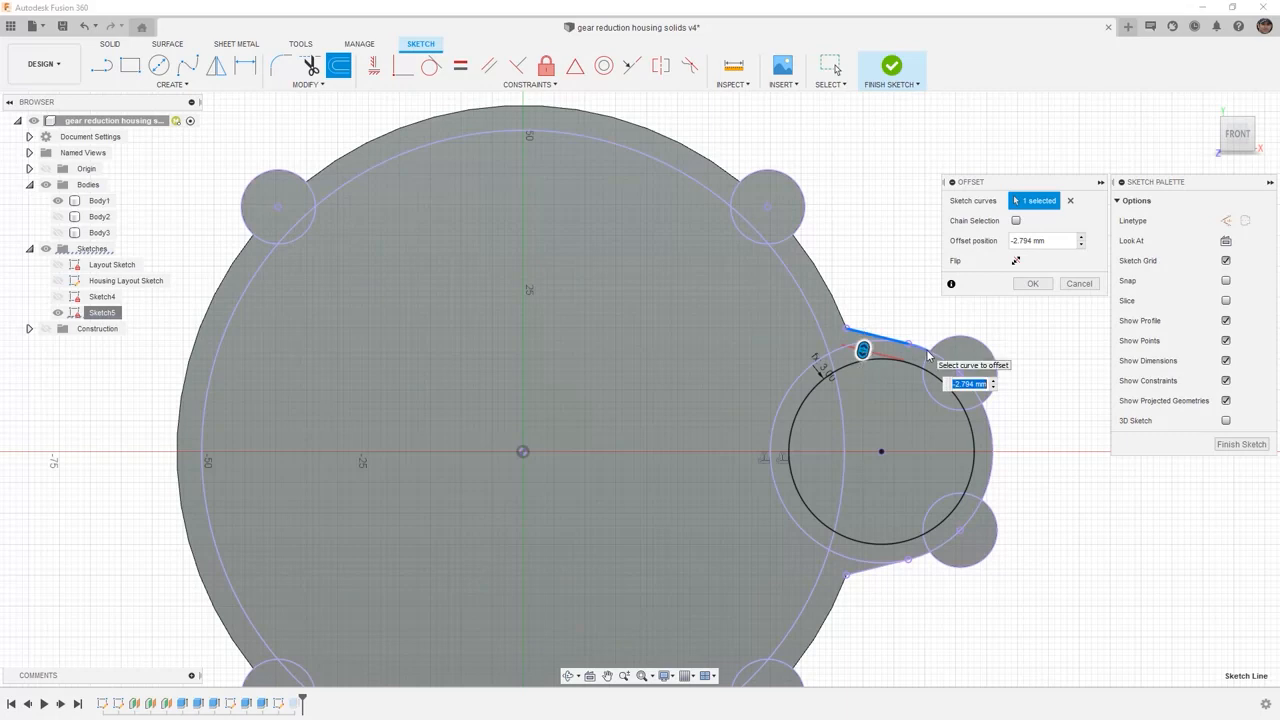
text(-H)
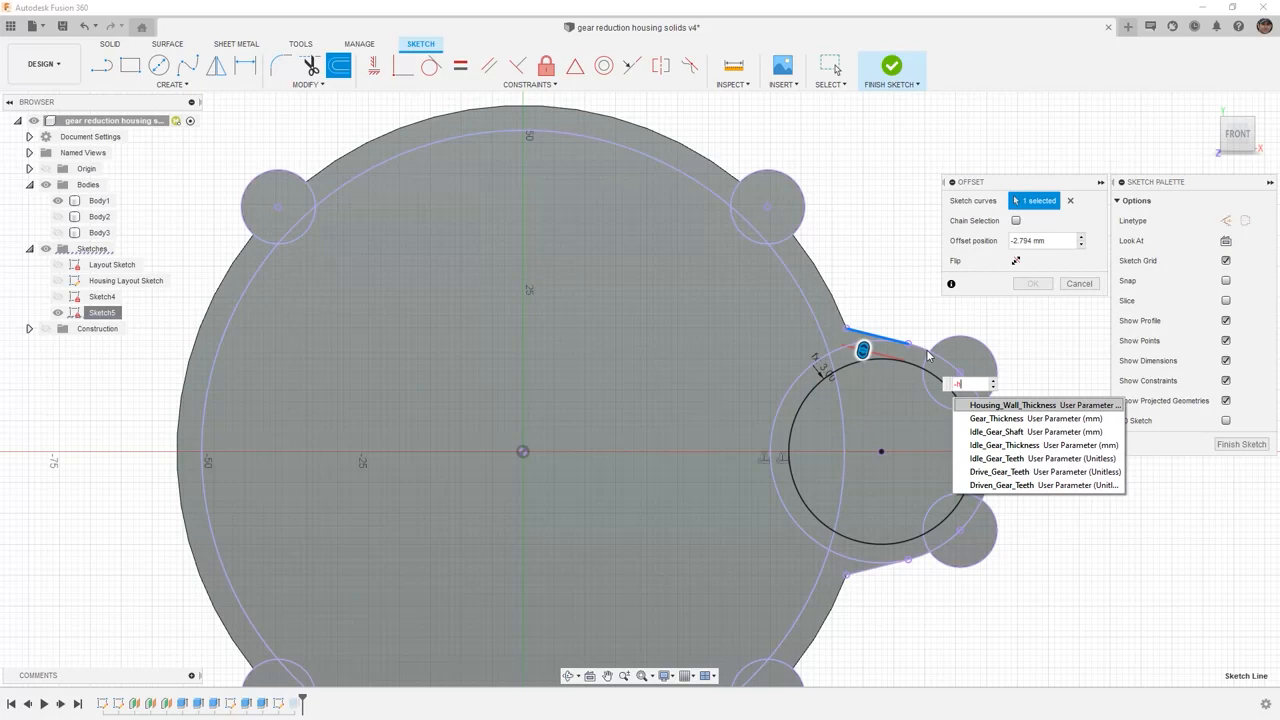
click(990, 405)
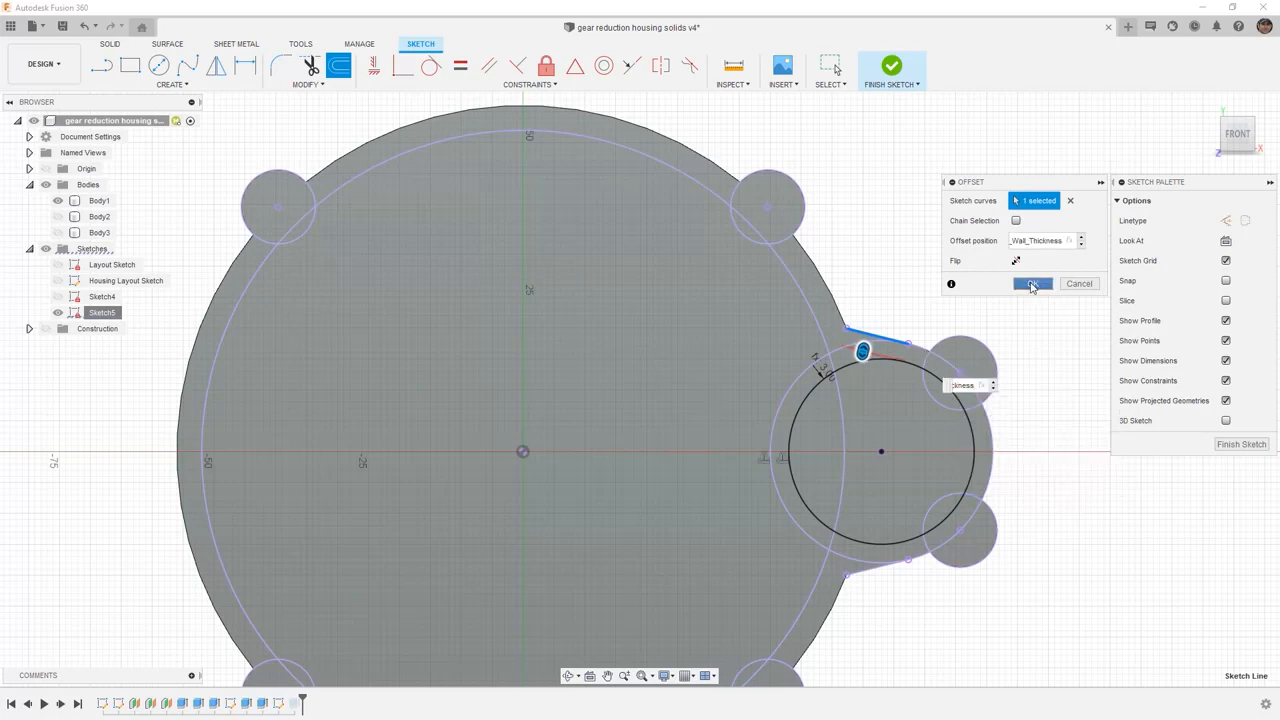
click(1033, 285)
Step: Offset the lower projected slanted edge inward by -Housing_Wall_Thickness
right_click(1067, 416)
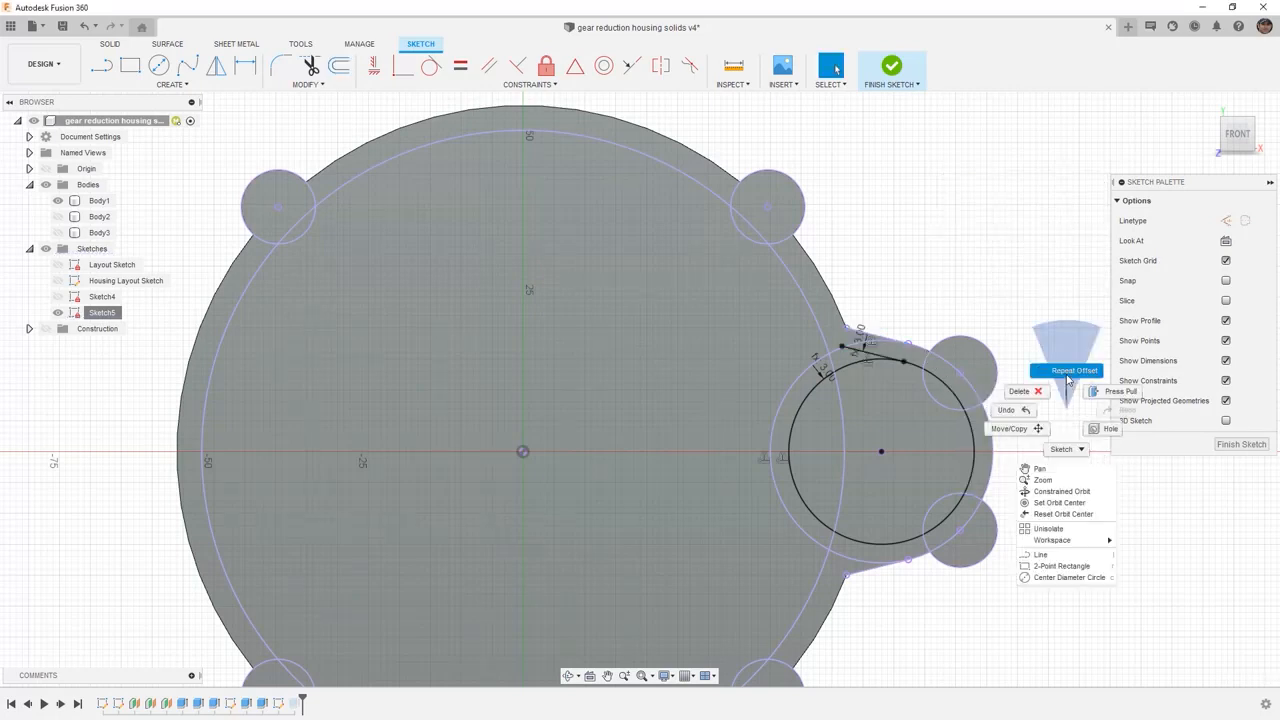
click(1068, 390)
click(878, 566)
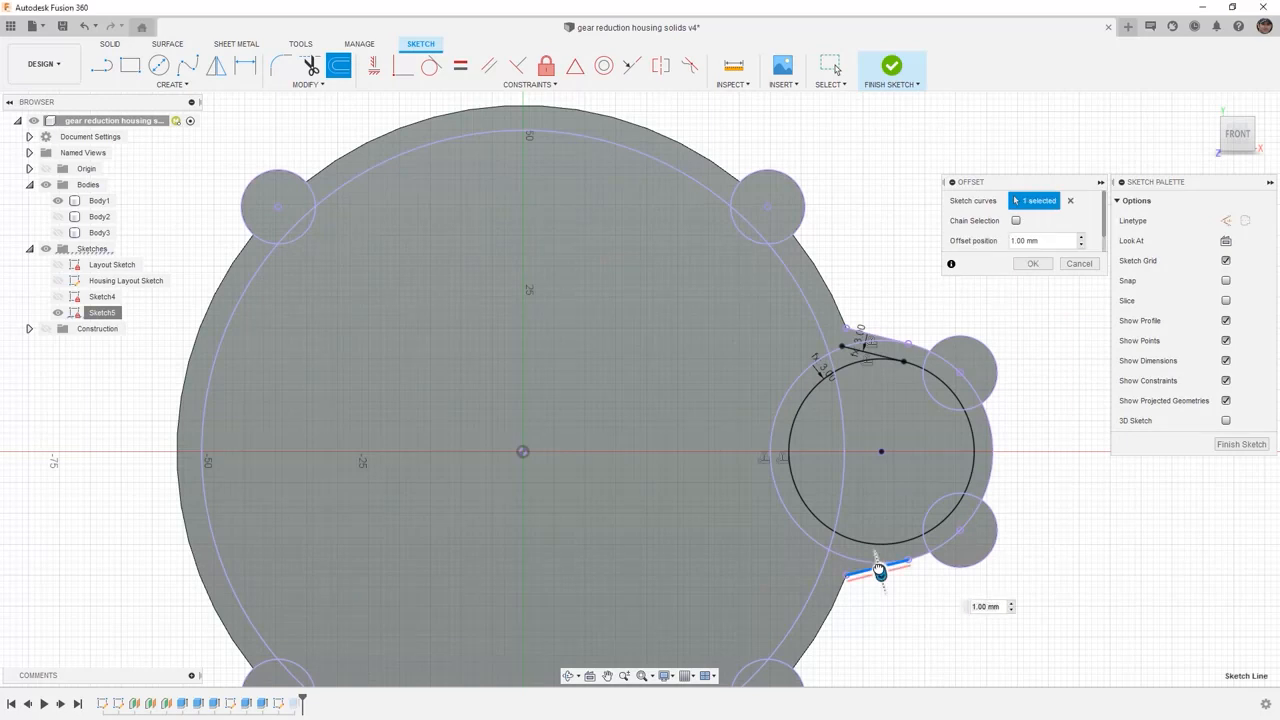
text(-h)
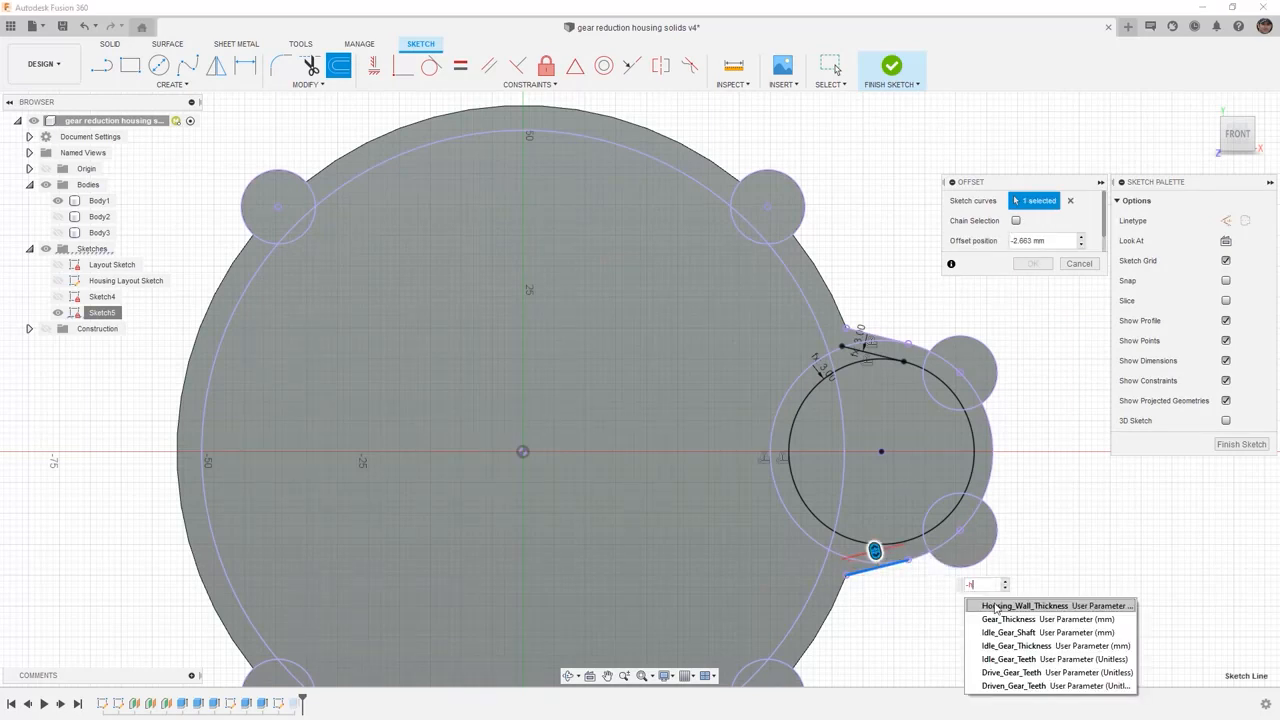
click(995, 606)
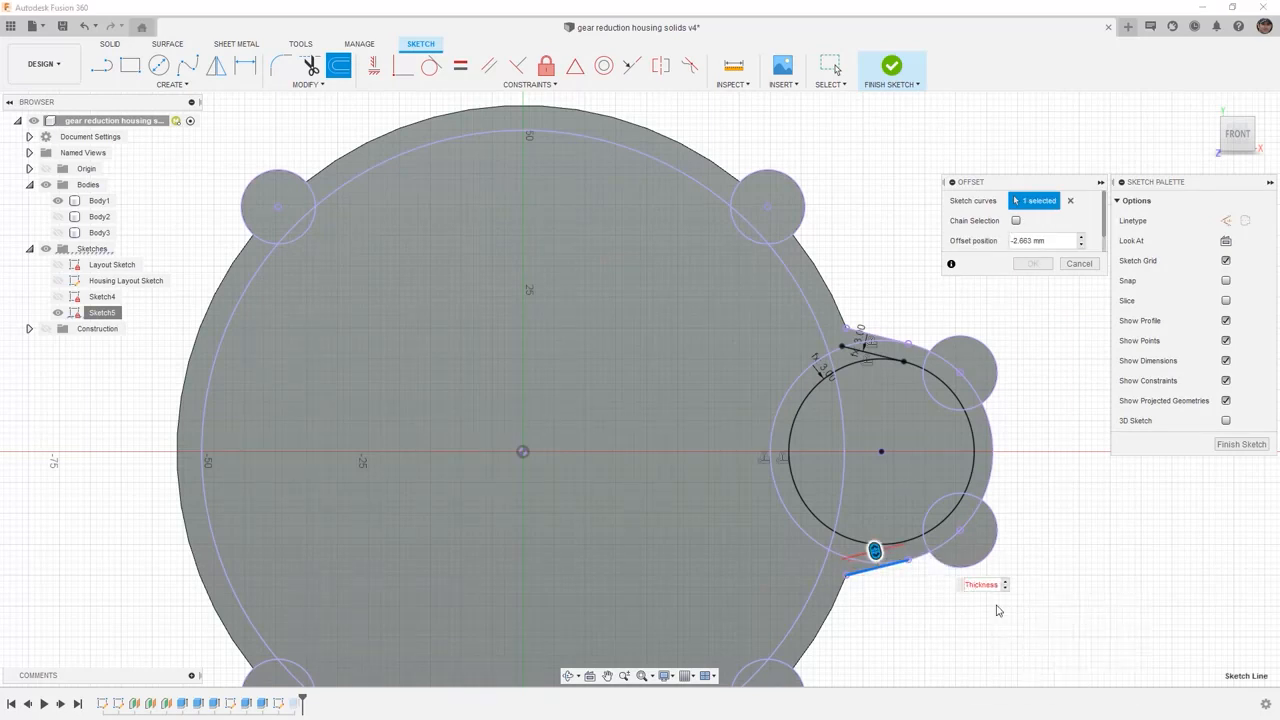
key(Return)
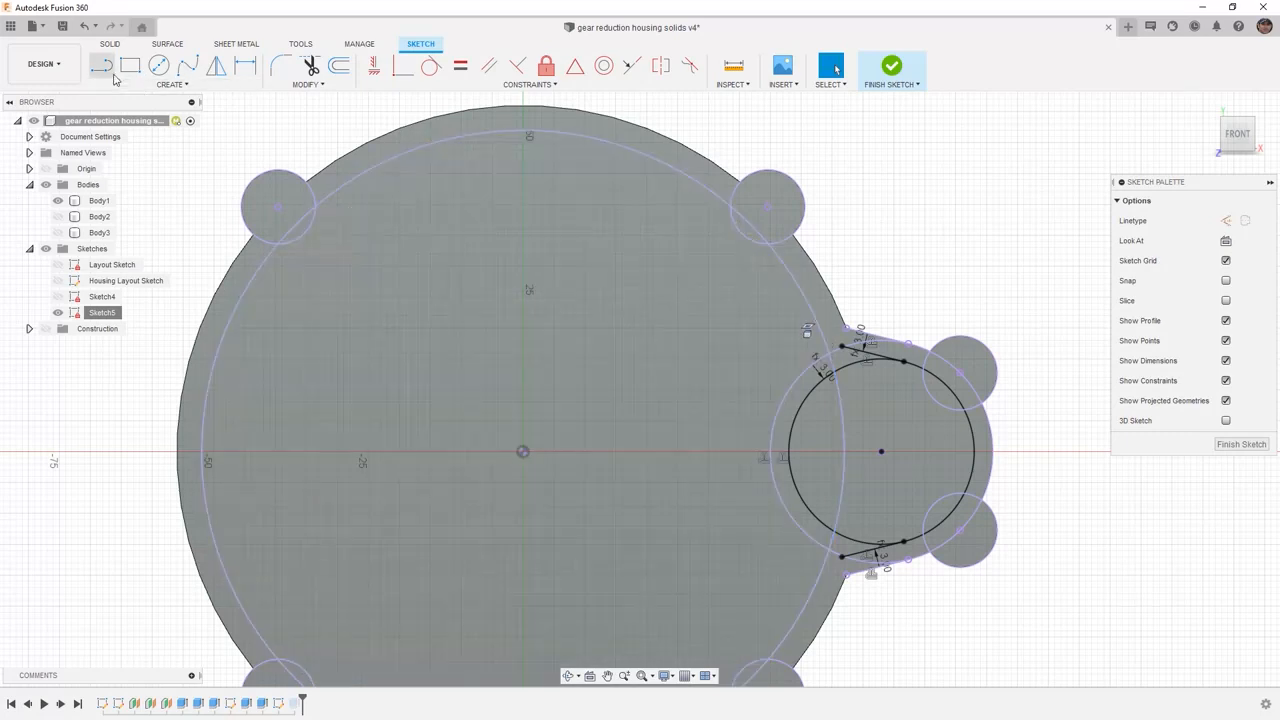
Step: Draw lines extending the outer ends of both offset slanted lines to the large projected inner circle
click(101, 66)
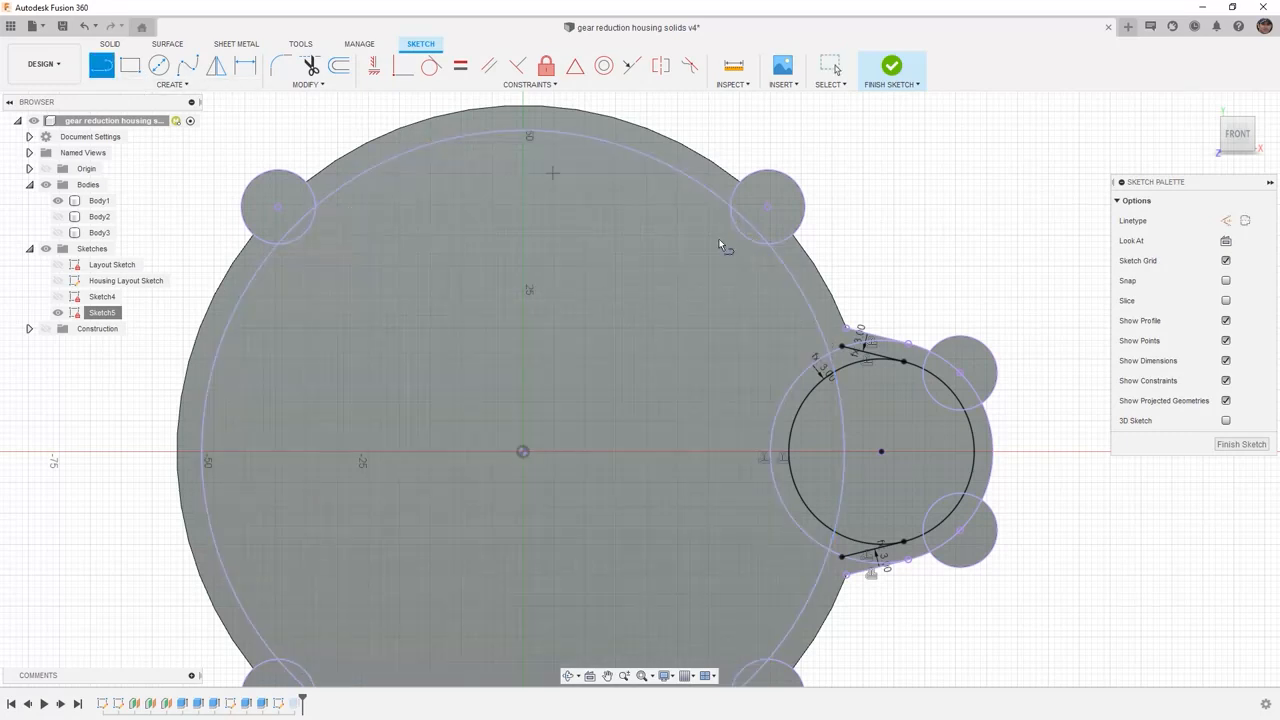
scroll(878, 332, up, 2)
scroll(873, 332, up, 1)
click(818, 356)
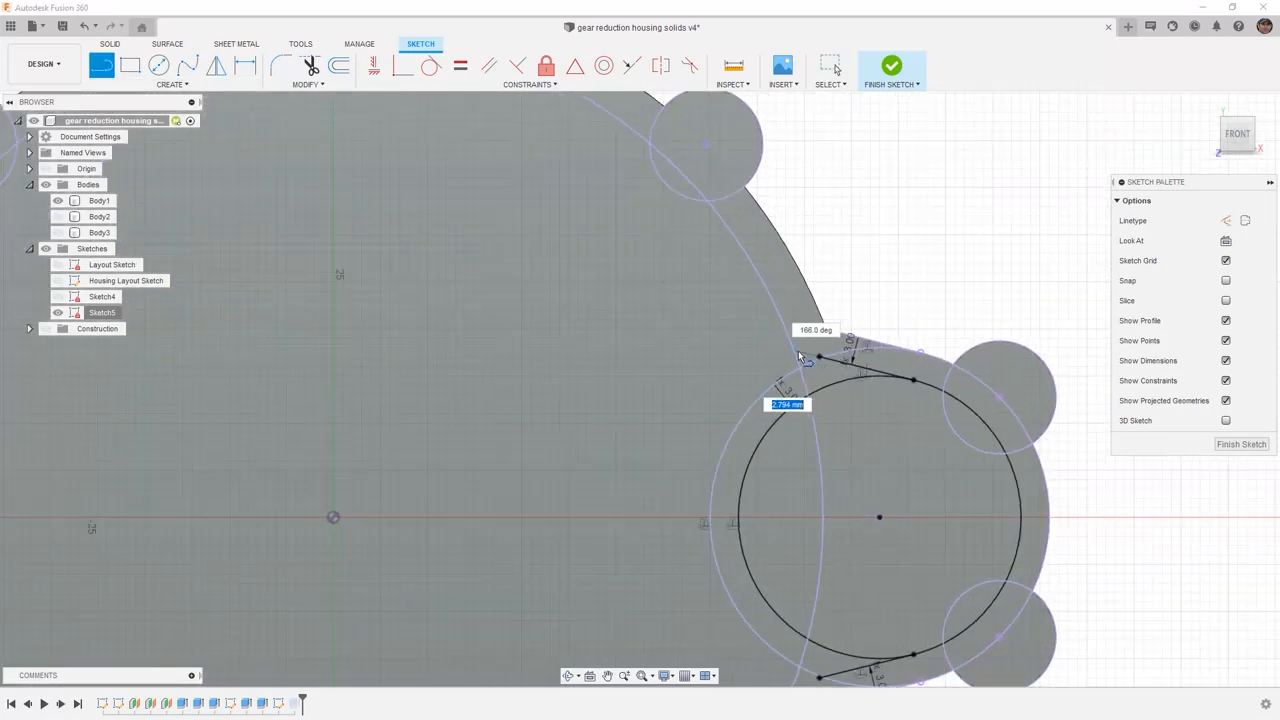
click(795, 350)
middle_drag(797, 453, 803, 226)
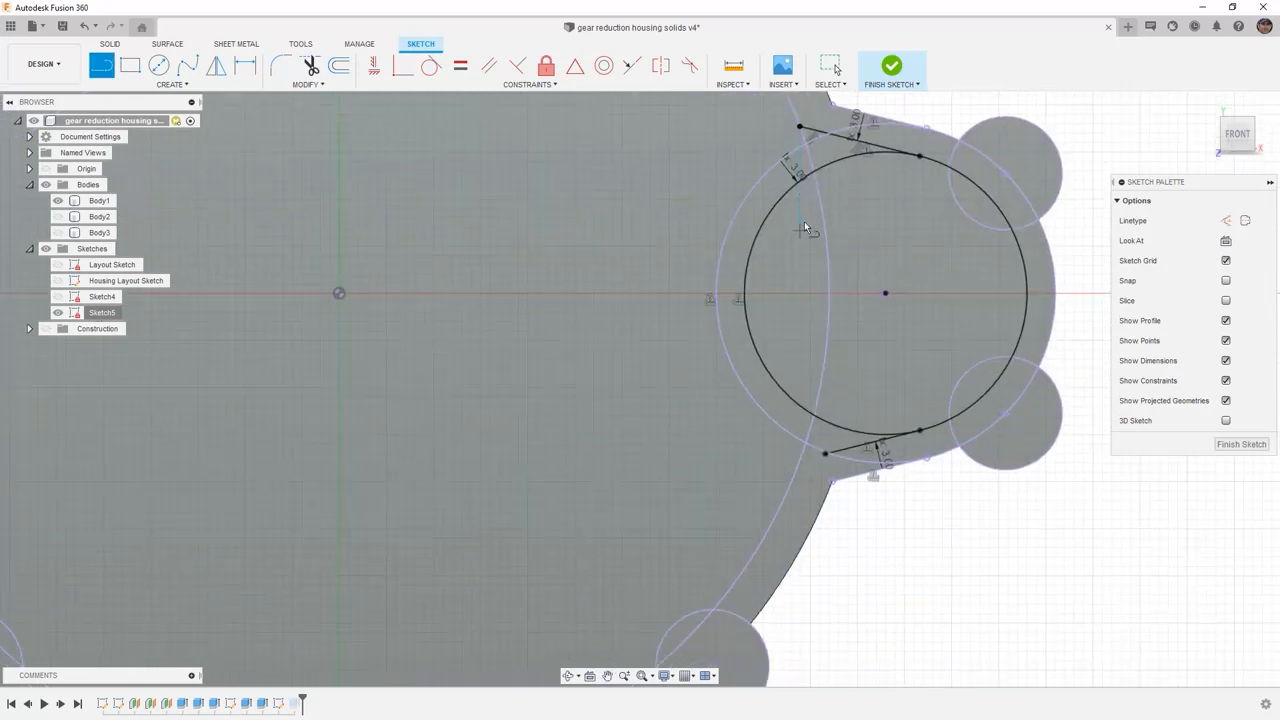
click(799, 458)
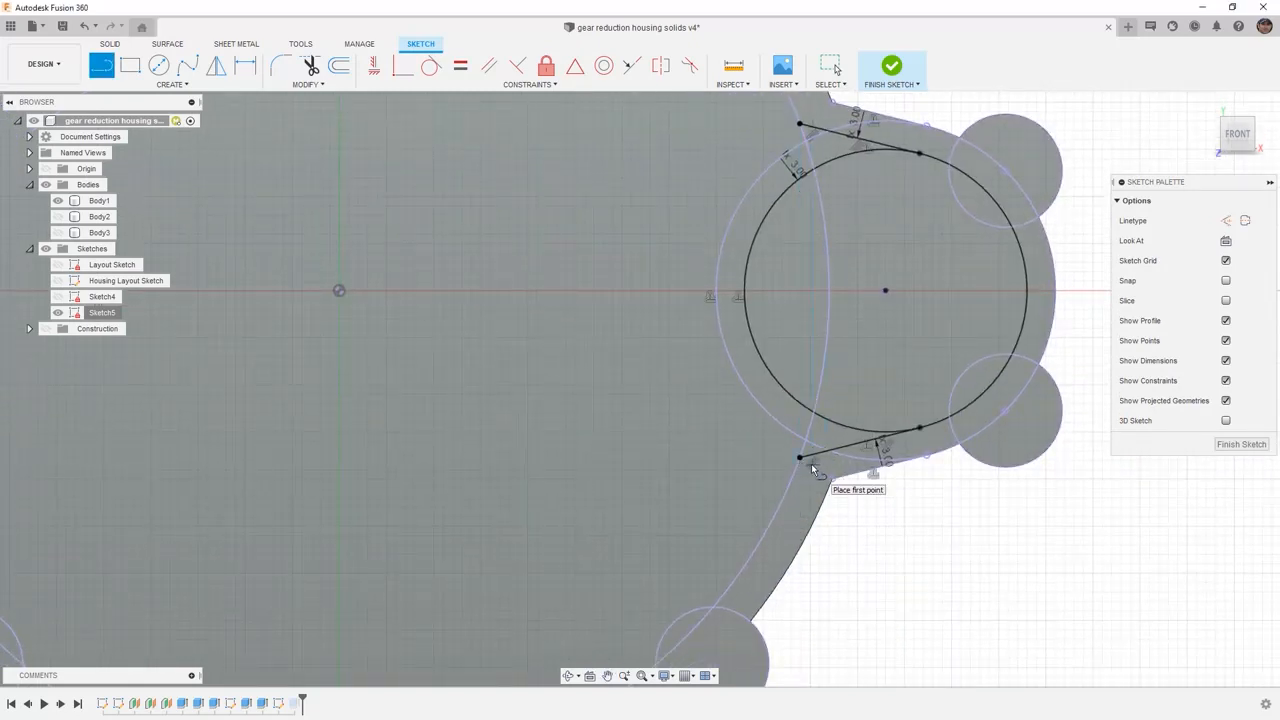
scroll(805, 465, down, 4)
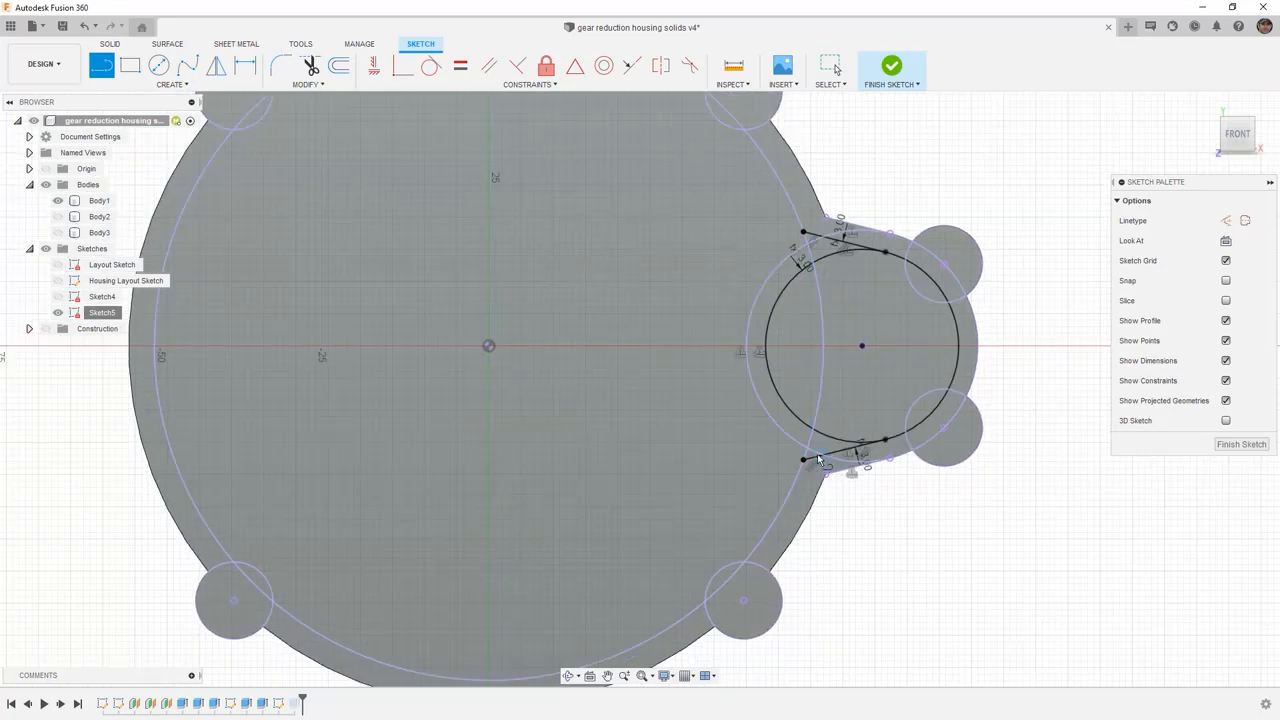
Step: Finish the sketch and edit the gear-thickness cavity cut to add the remaining small profiles beside the offset slanted lines
click(892, 66)
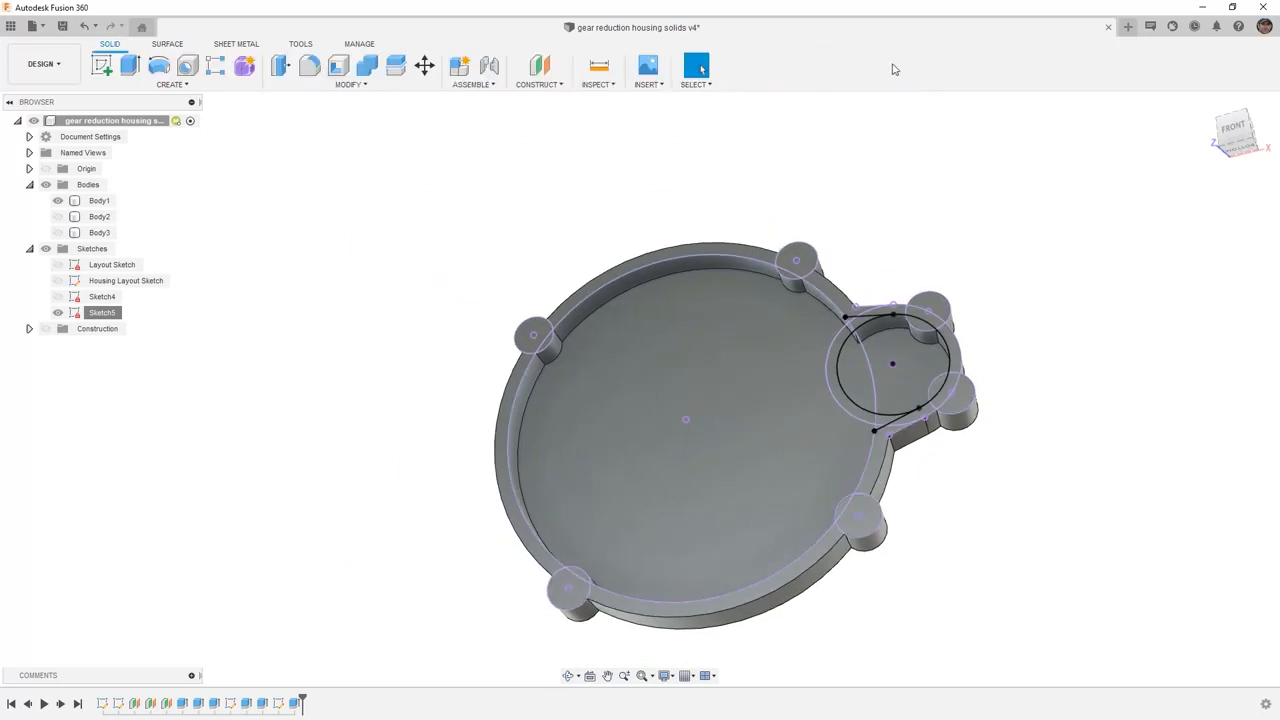
right_click(295, 703)
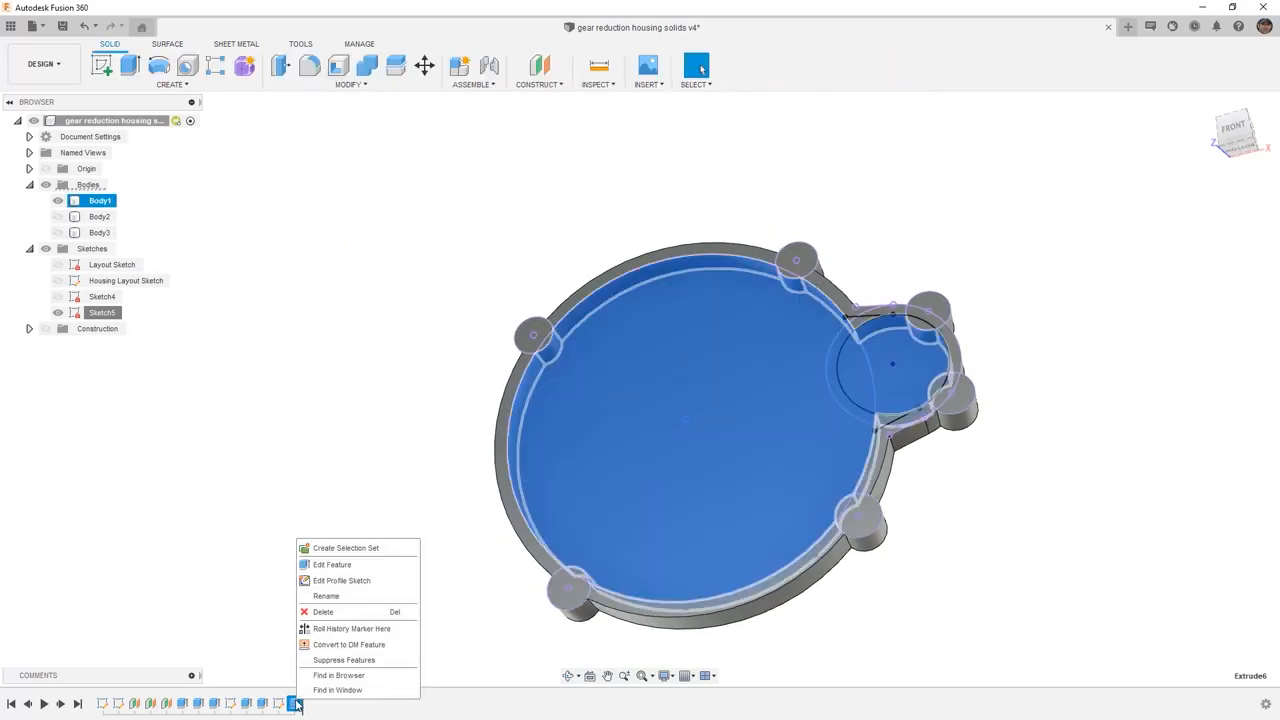
click(336, 577)
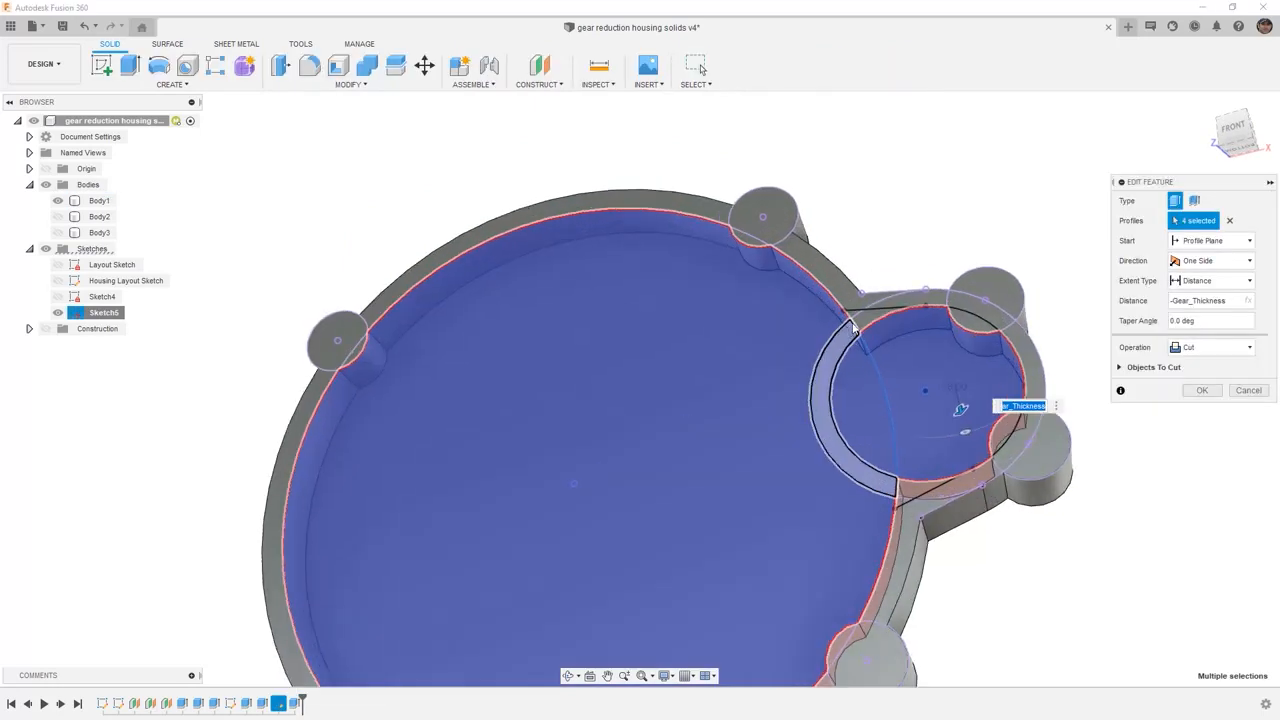
click(858, 324)
scroll(855, 318, up, 3)
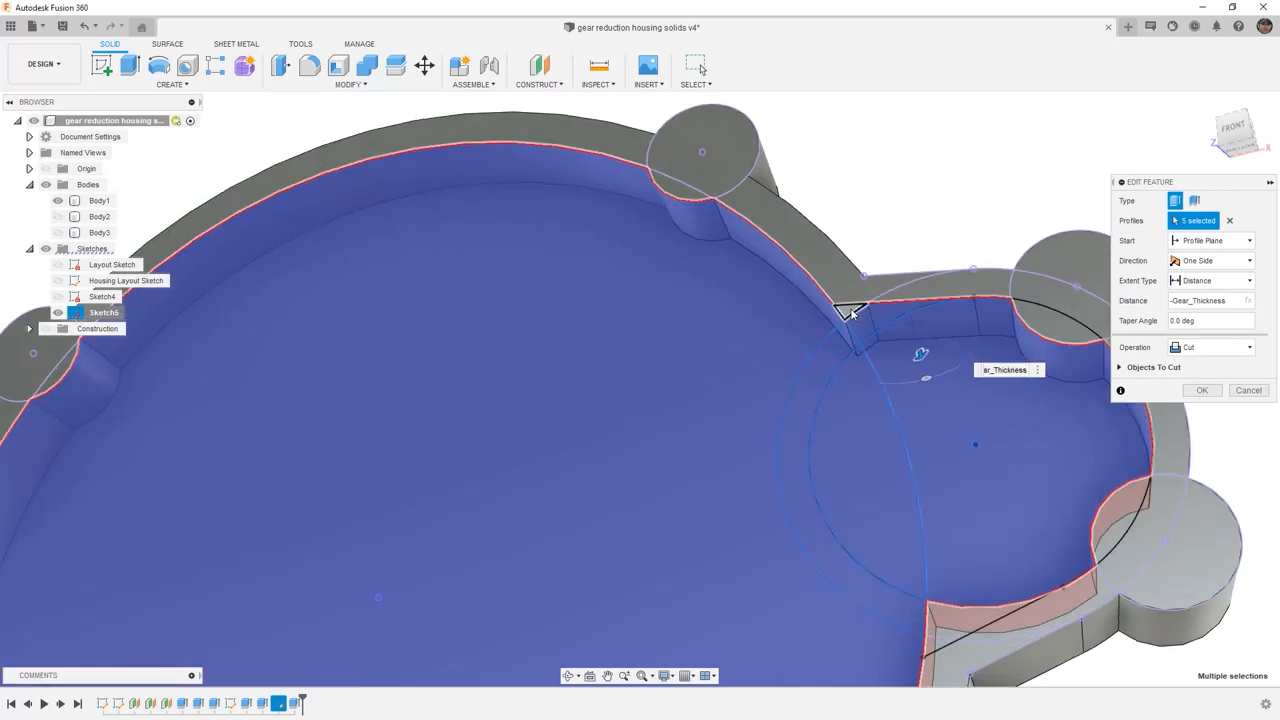
click(848, 311)
click(944, 623)
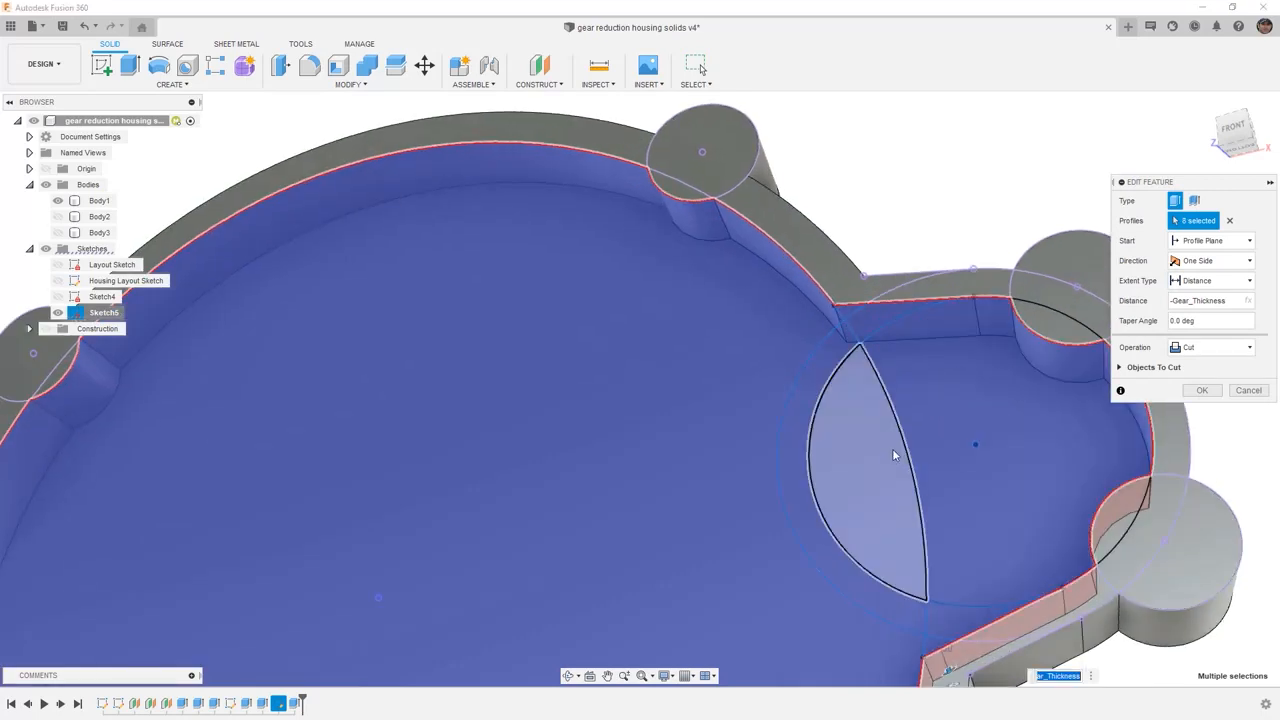
scroll(920, 500, down, 5)
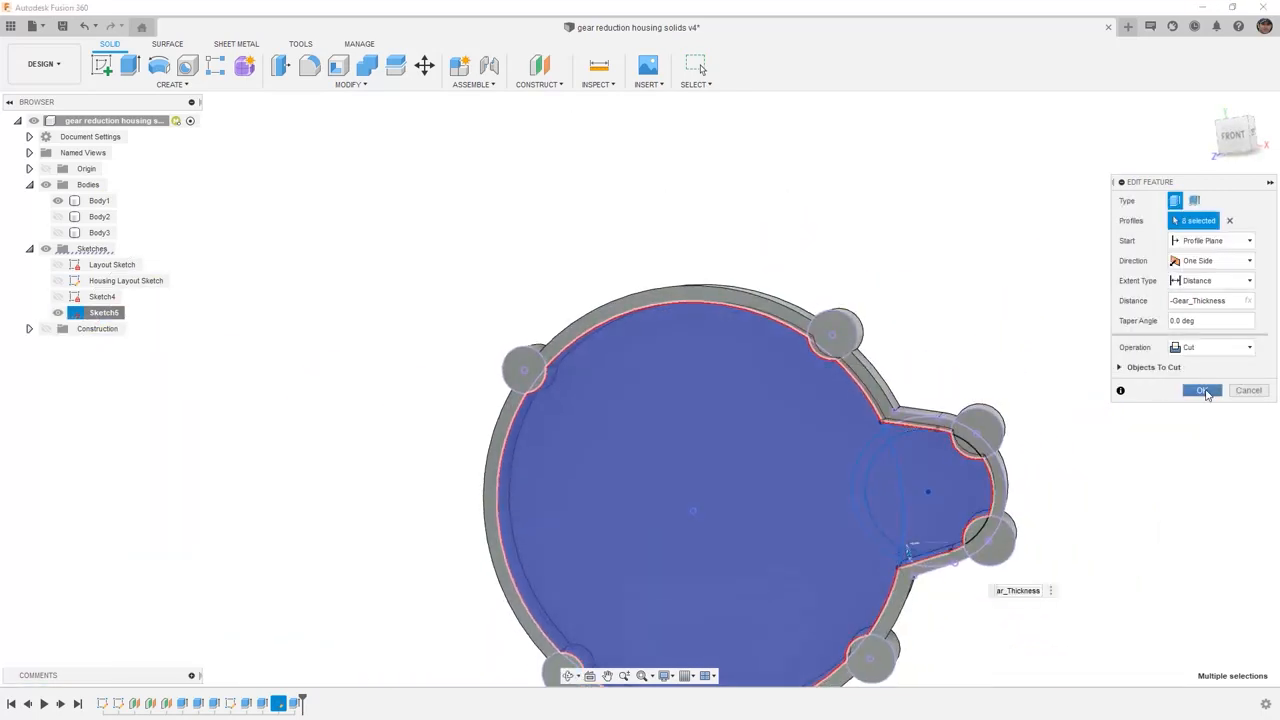
click(1203, 390)
Step: Hide the cavity profile sketch and check the recut cavity in Body1 from the front and at an angle
click(57, 312)
mouse_move(352, 468)
shift+middle_down()
mouse_move(369, 467)
mouse_move(353, 490)
shift+middle_up()
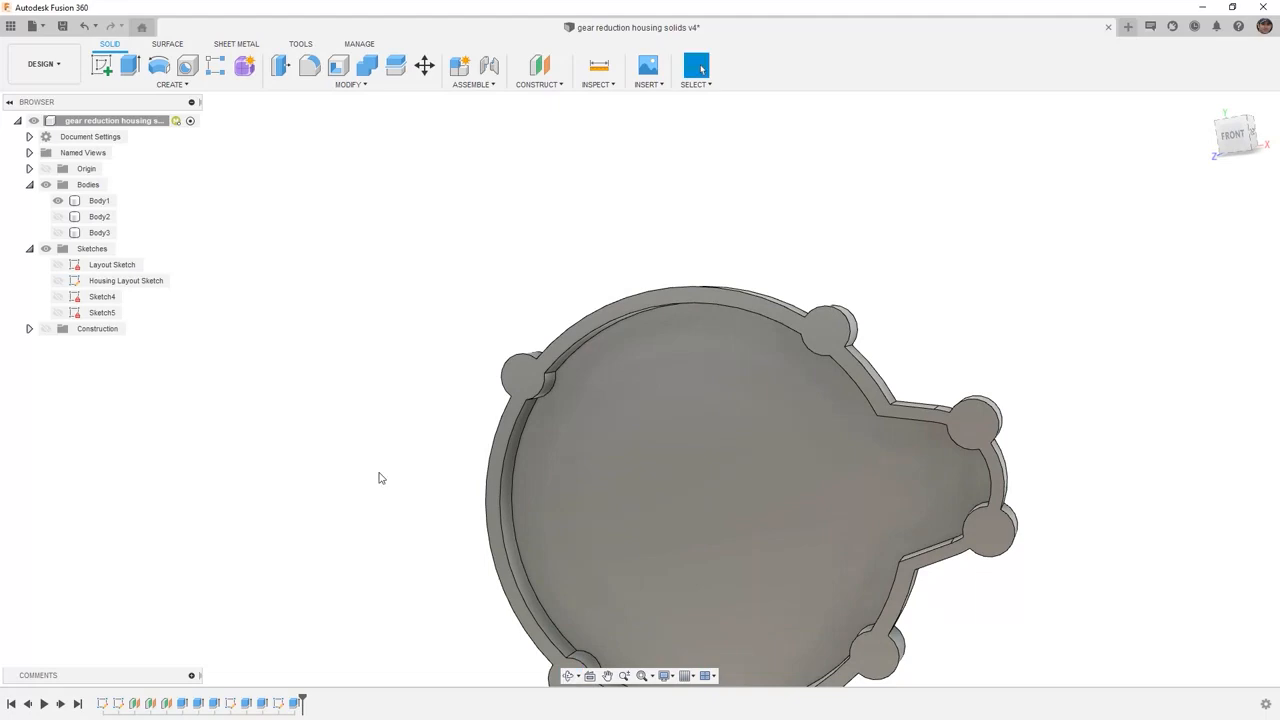
click(1233, 137)
middle_drag(619, 543, 571, 405)
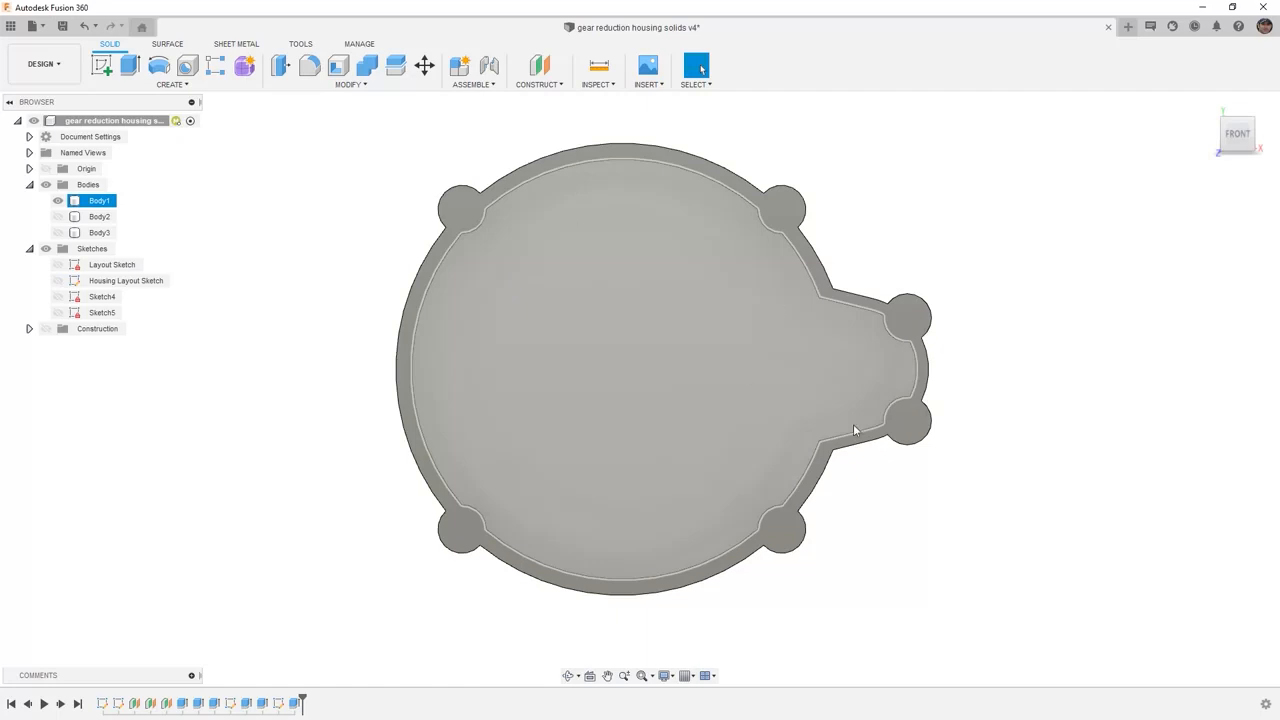
click(996, 494)
shift+middle_drag(996, 496, 947, 528)
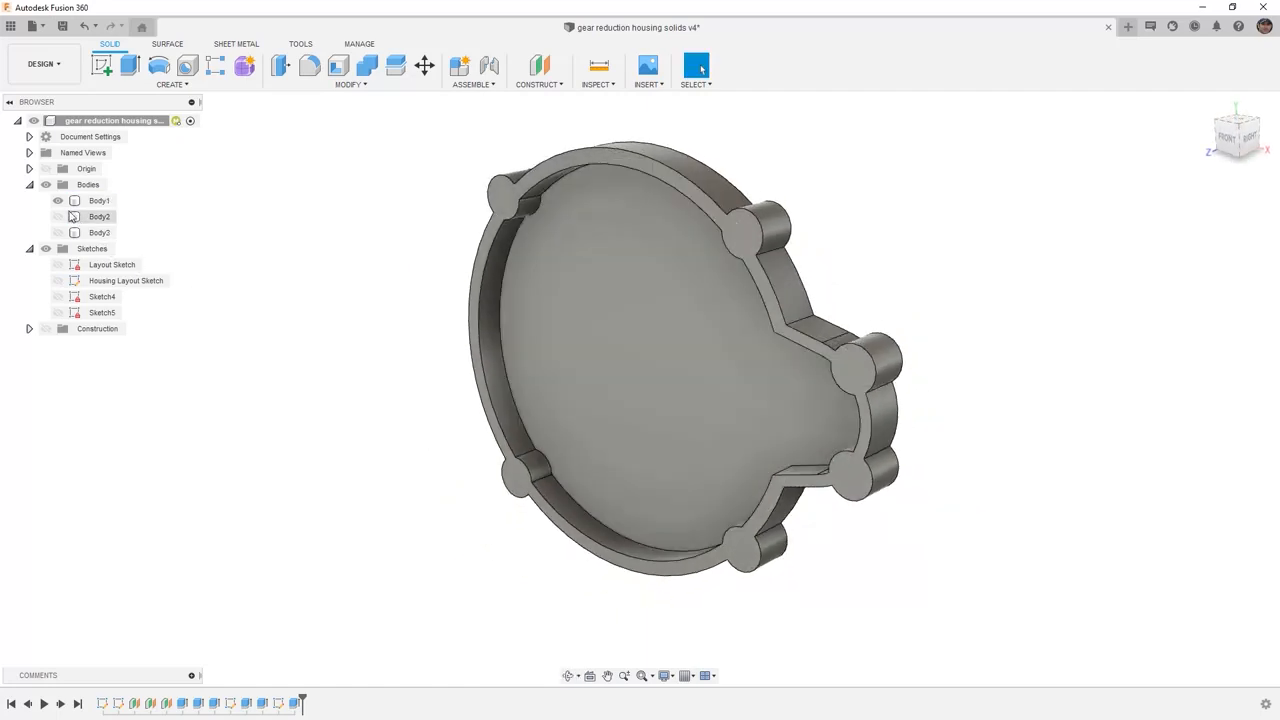
Step: Toggle the visibility of Body2 and Body3 to examine how they stack on Body1
click(58, 217)
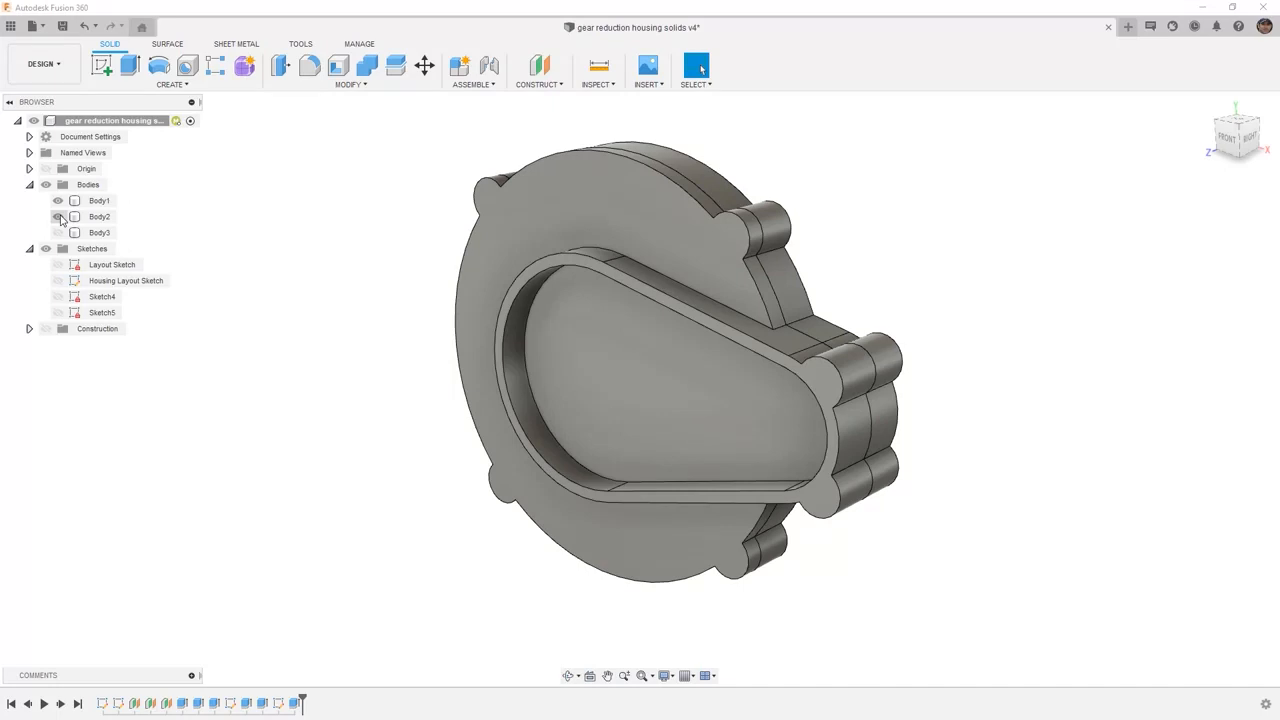
click(61, 218)
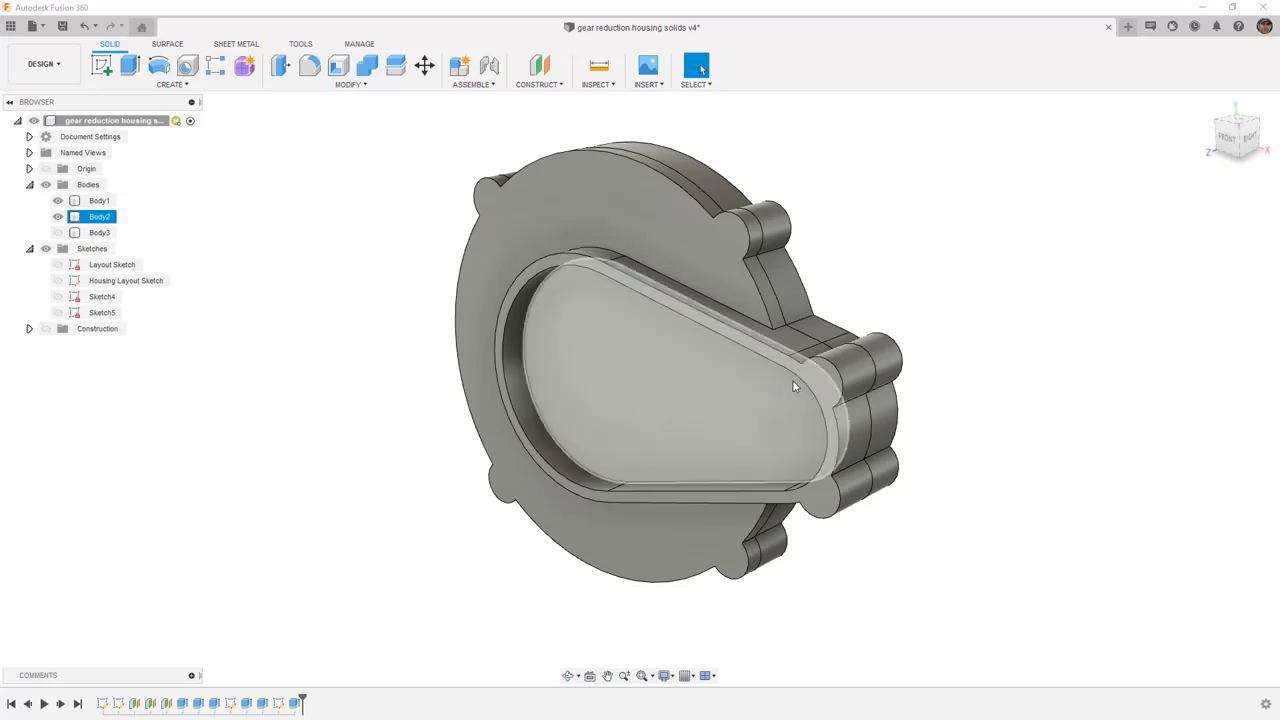
click(58, 217)
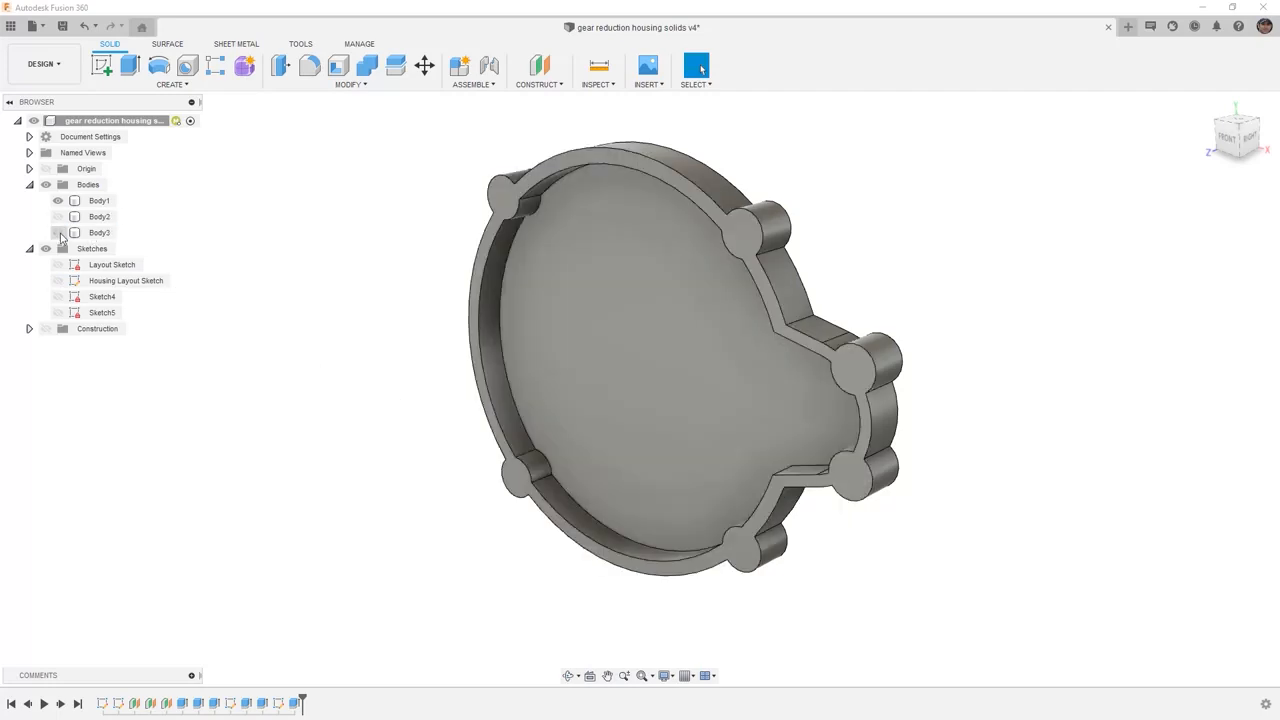
click(59, 233)
click(59, 219)
click(59, 220)
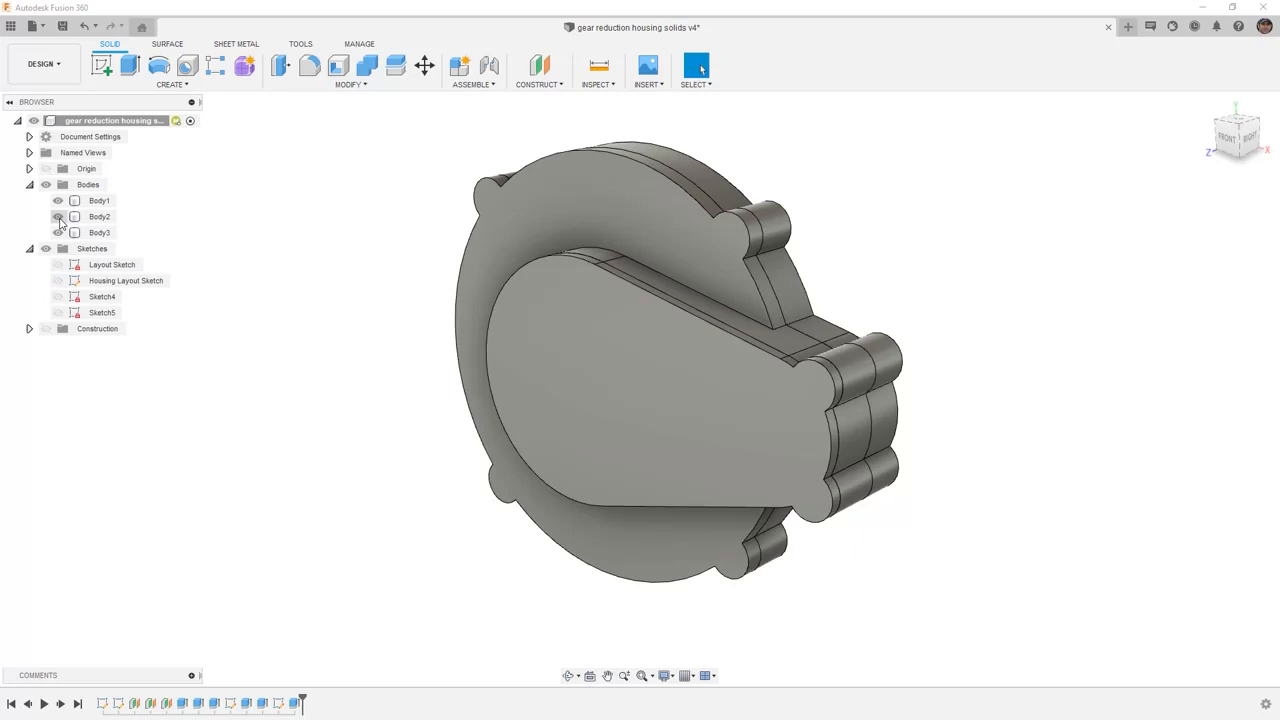
click(58, 217)
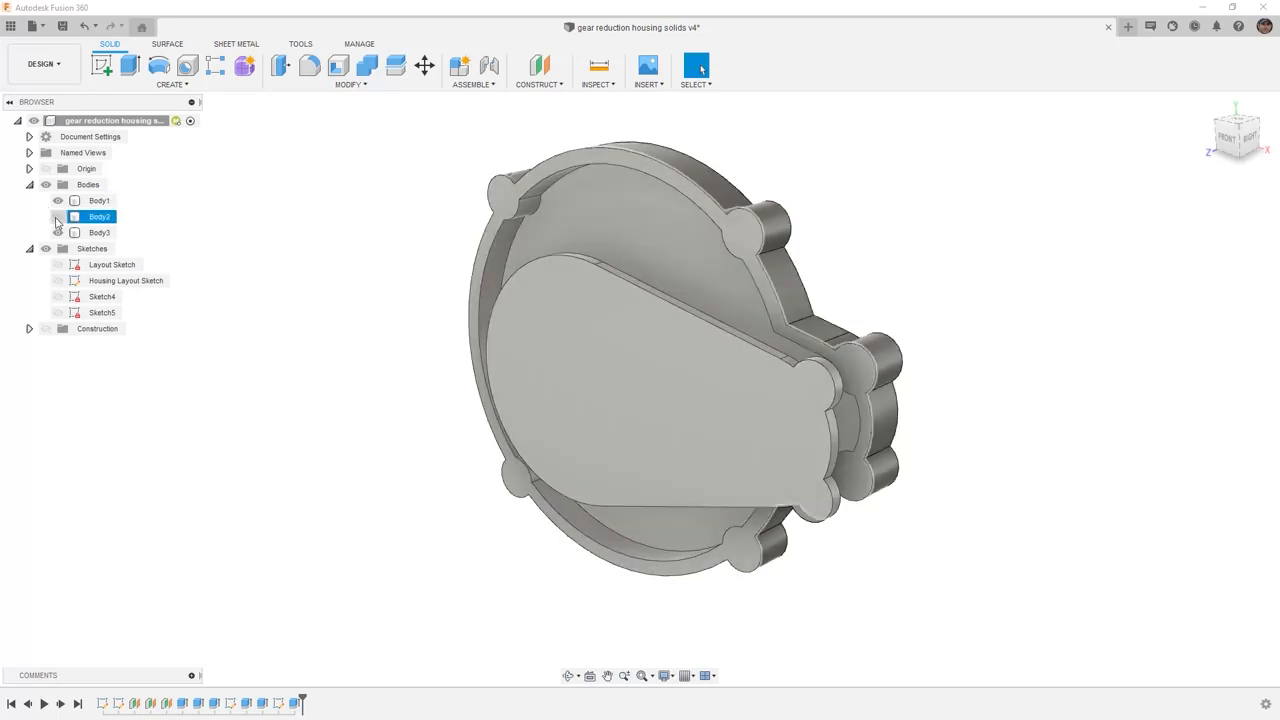
Step: Hide Body3, show Body2, and create a sketch on the floor of Body2's teardrop-shaped cavity
click(58, 232)
click(58, 217)
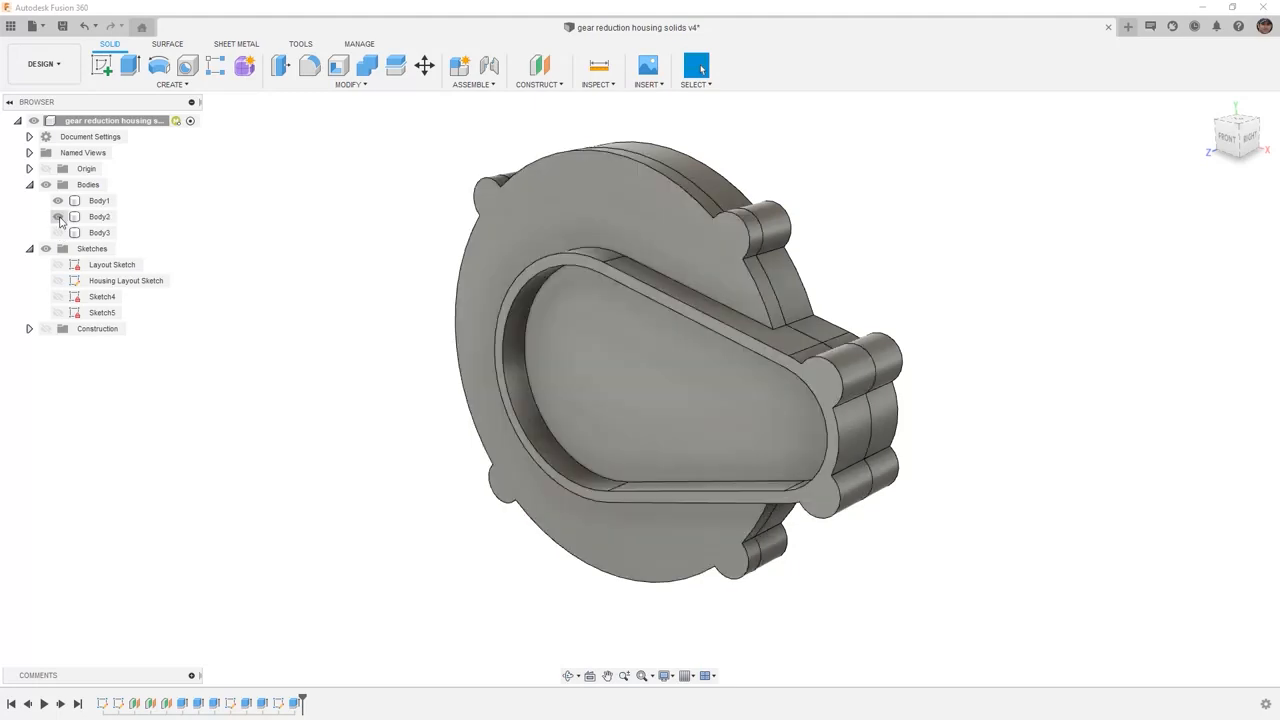
click(58, 217)
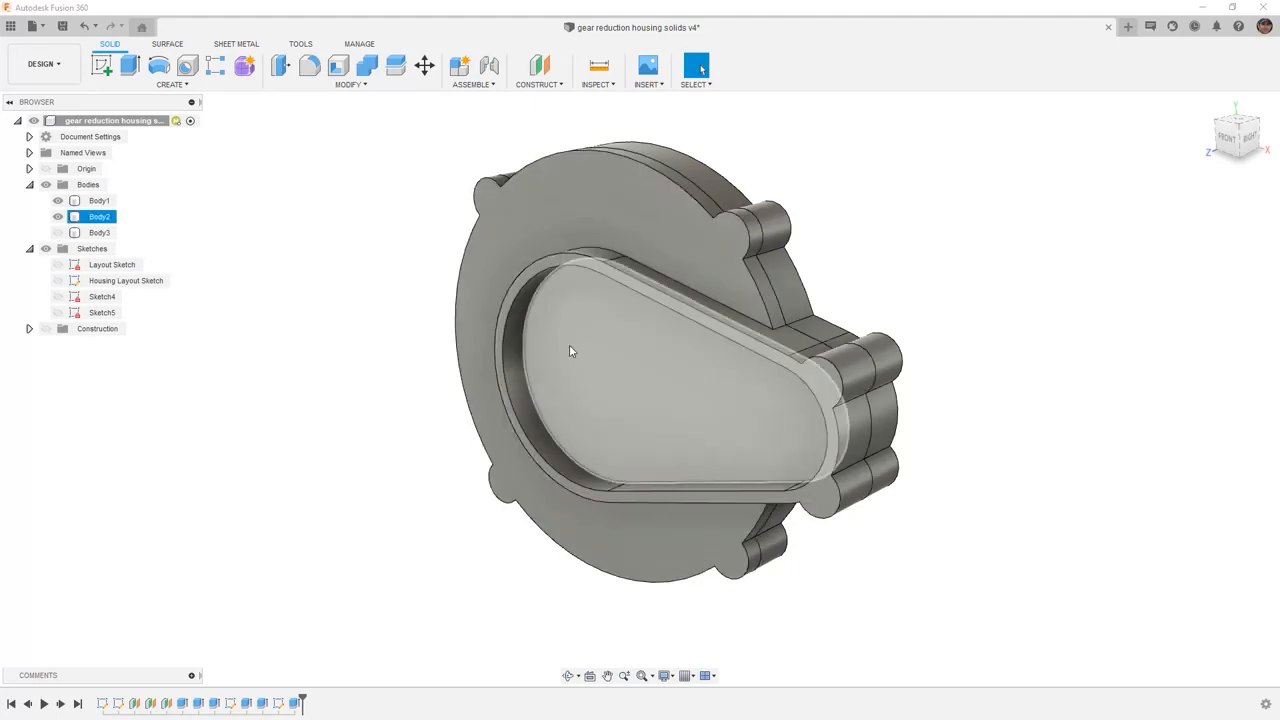
click(569, 350)
right_click(569, 350)
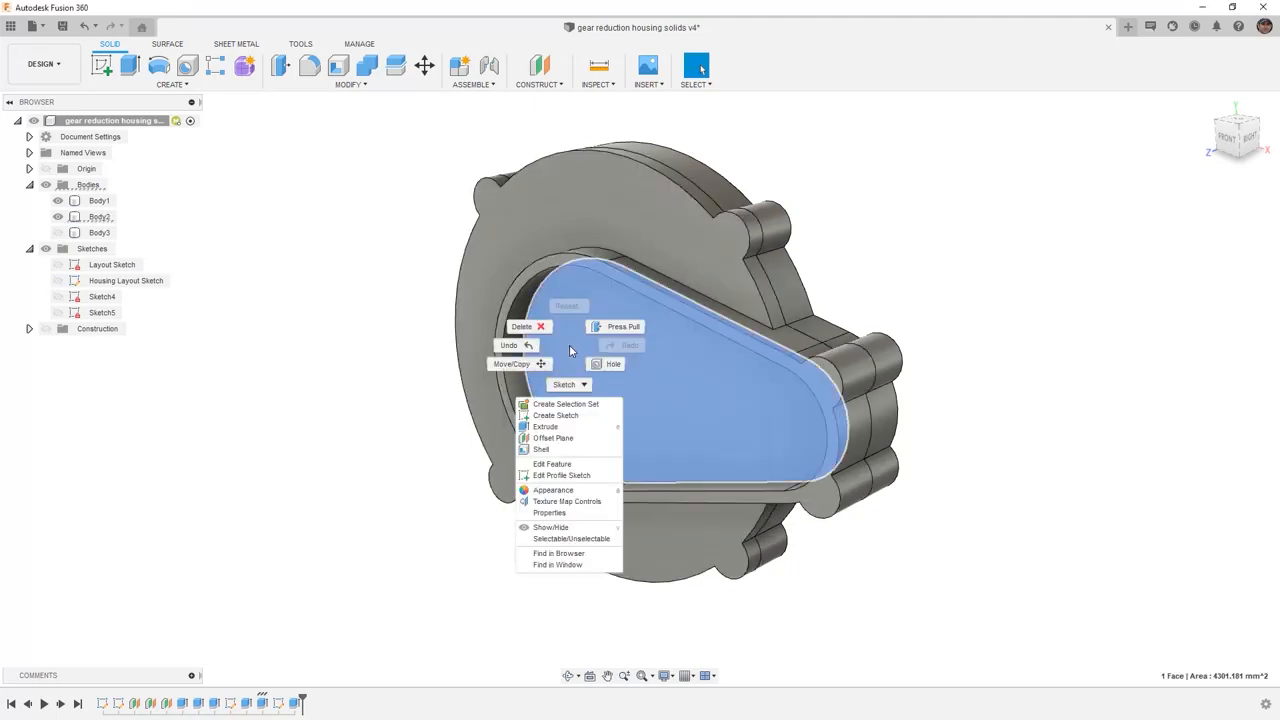
click(577, 418)
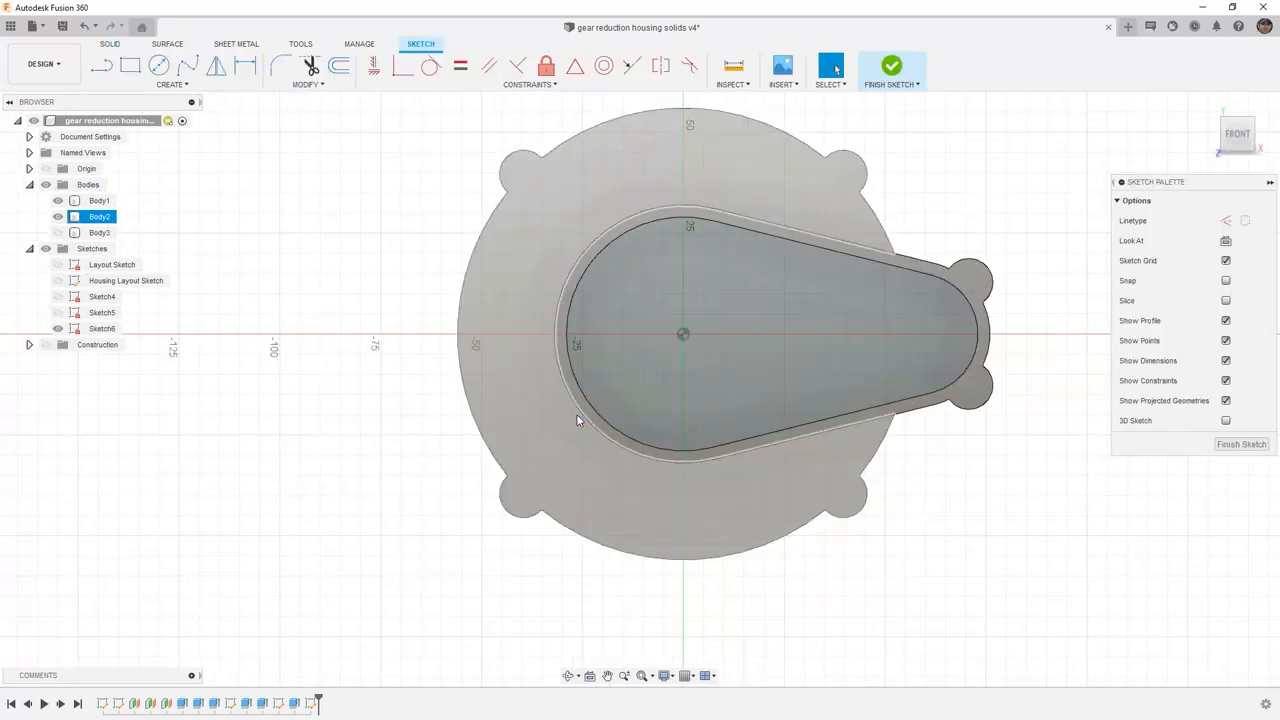
Step: Draw a 21 mm diameter circle centred on the origin and finish the sketch
key(c)
click(683, 334)
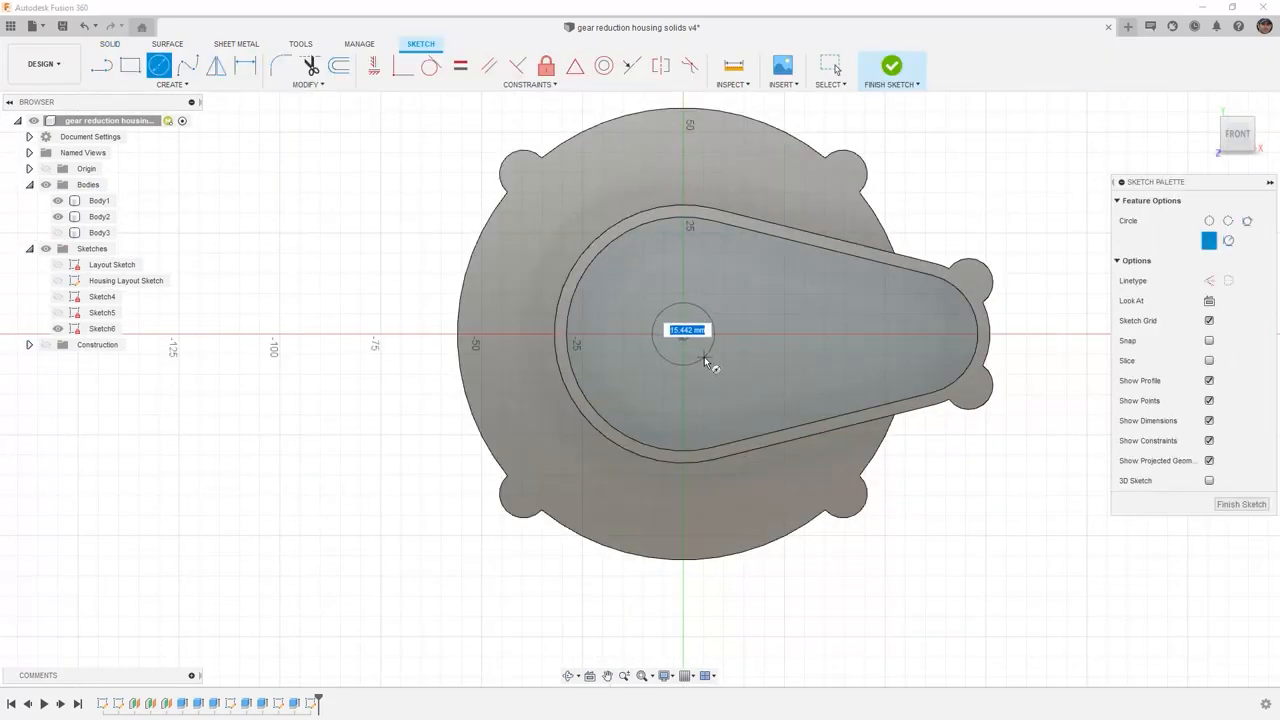
text(21)
key(Return)
key(Escape)
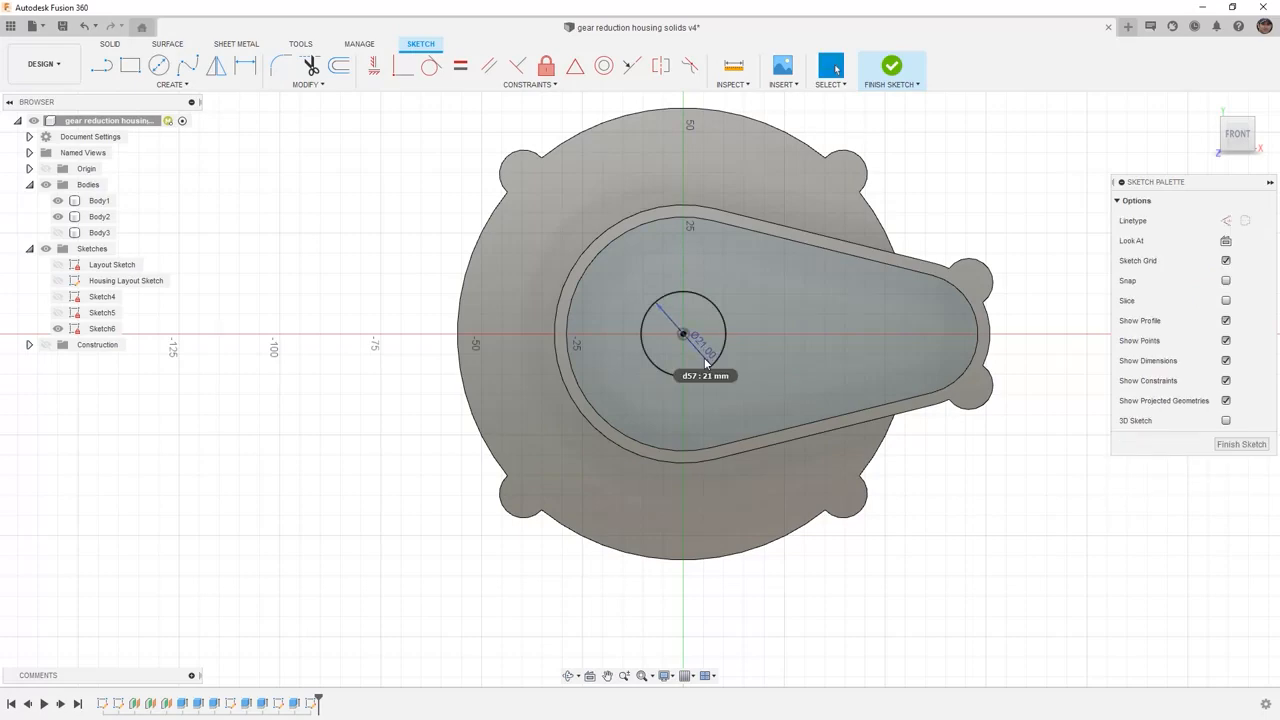
shift+middle_drag(800, 368, 773, 384)
click(892, 68)
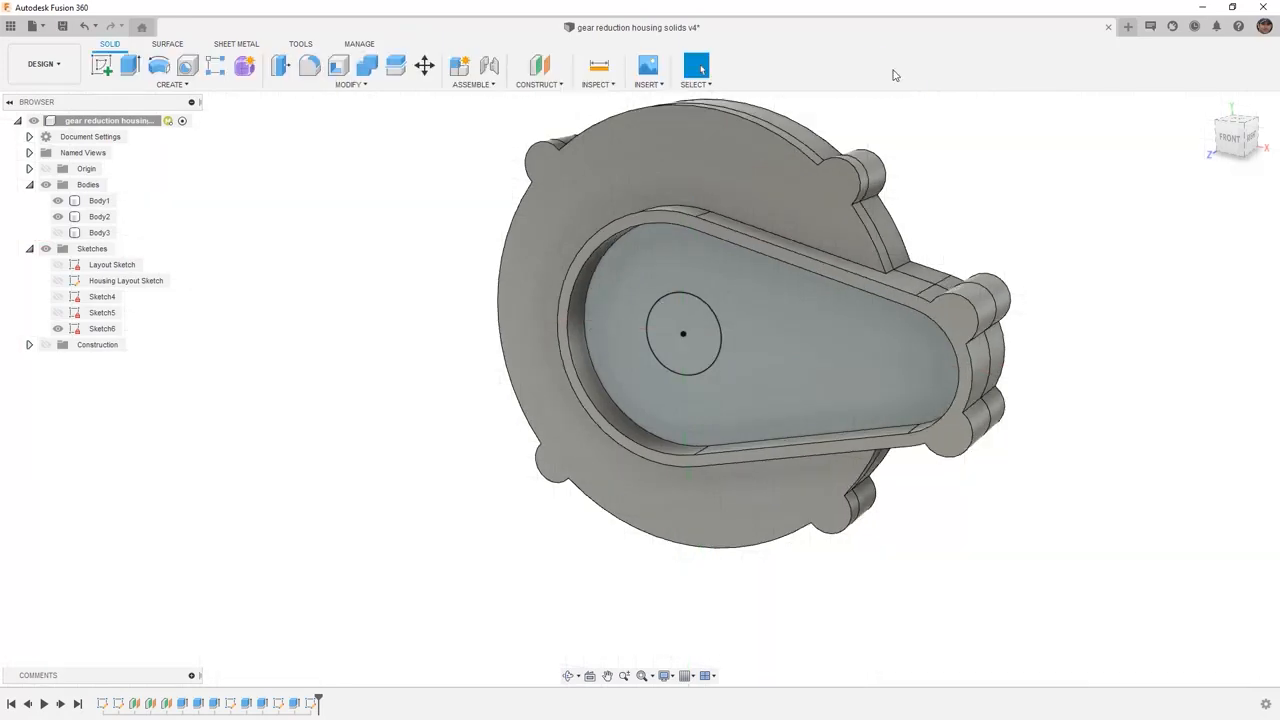
Step: Extrude the circle as a cut with extent All through Body1 and Body2, and check the hole from both sides
click(129, 65)
click(670, 358)
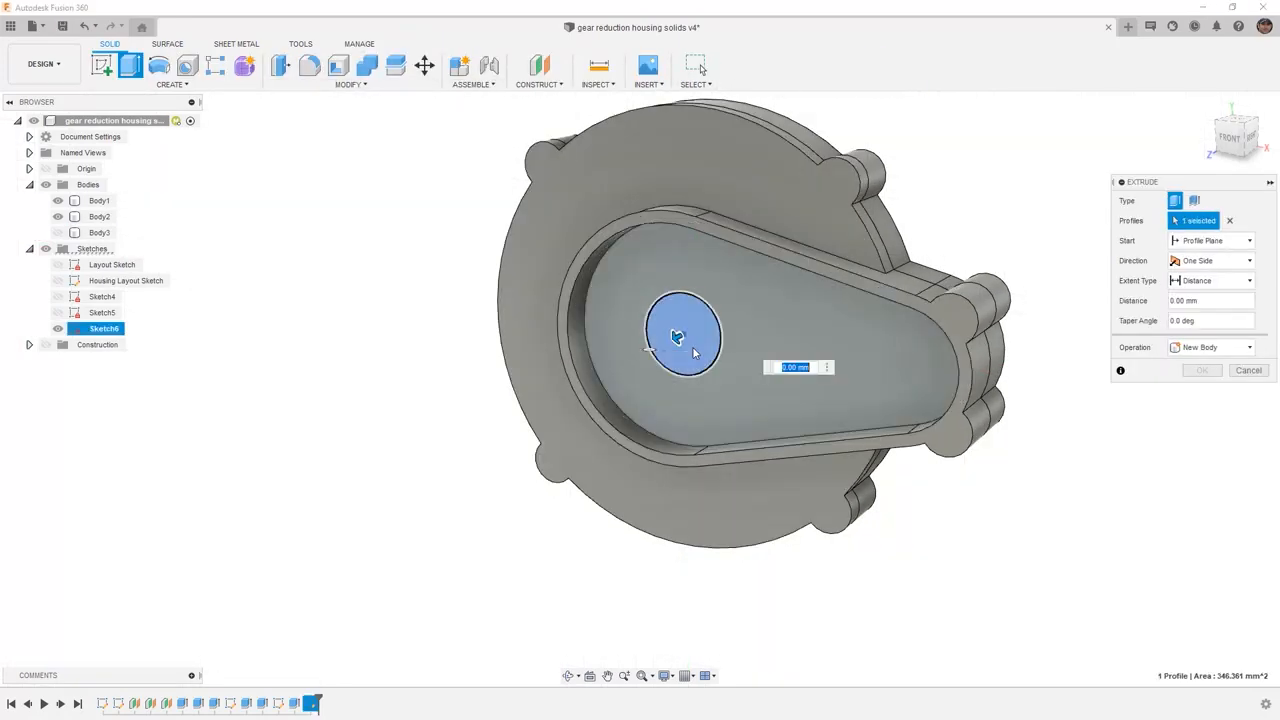
drag(690, 342, 750, 302)
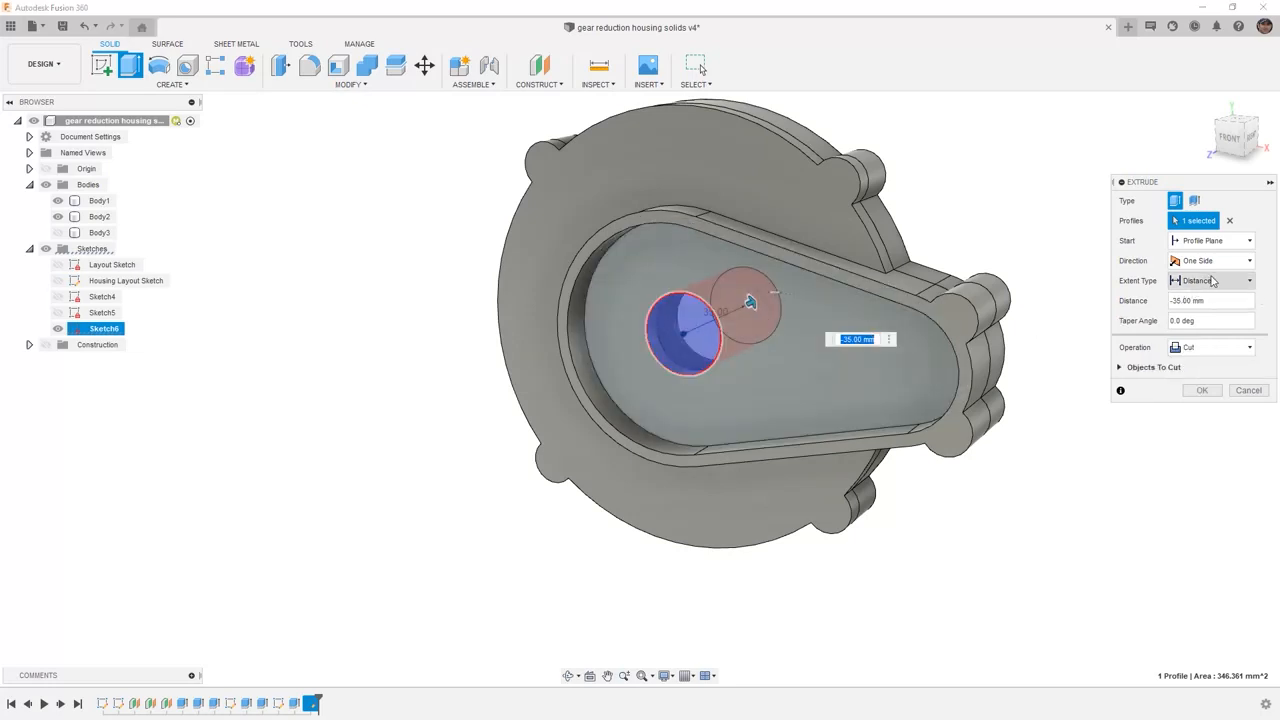
click(1212, 281)
click(1208, 329)
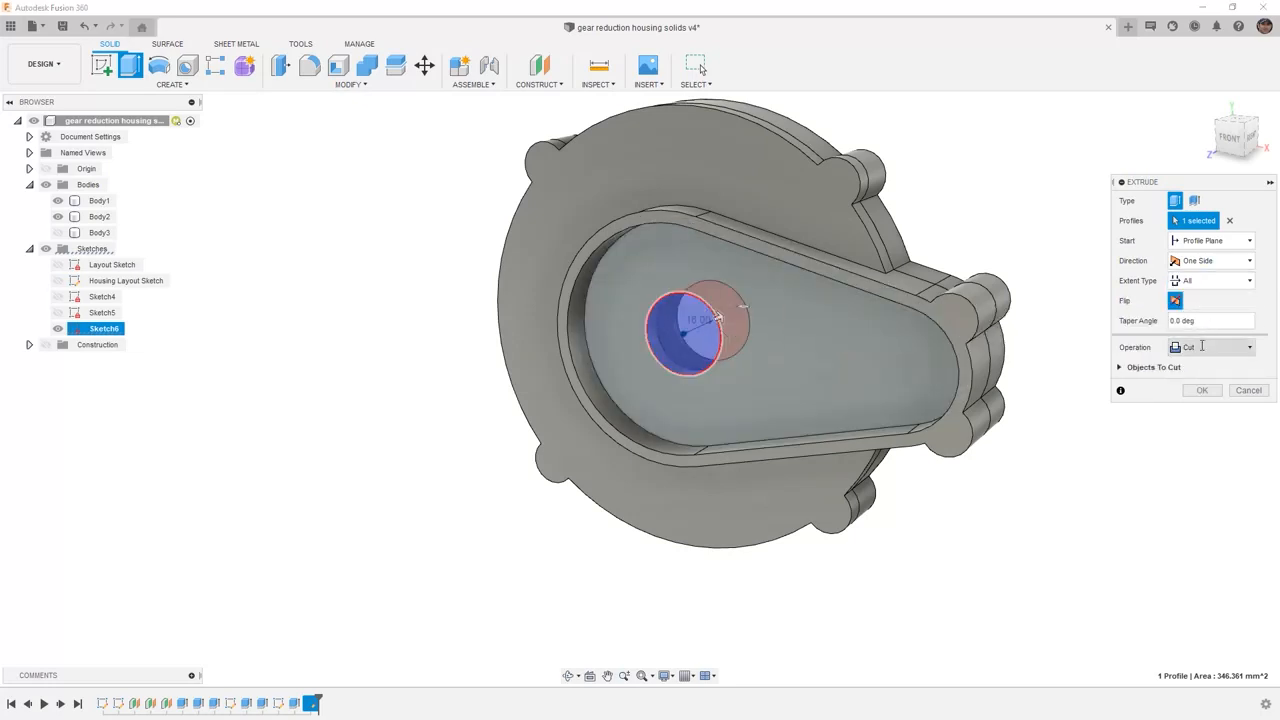
click(1119, 367)
mouse_move(1097, 427)
shift+middle_down()
mouse_move(974, 451)
mouse_move(1097, 444)
shift+middle_up()
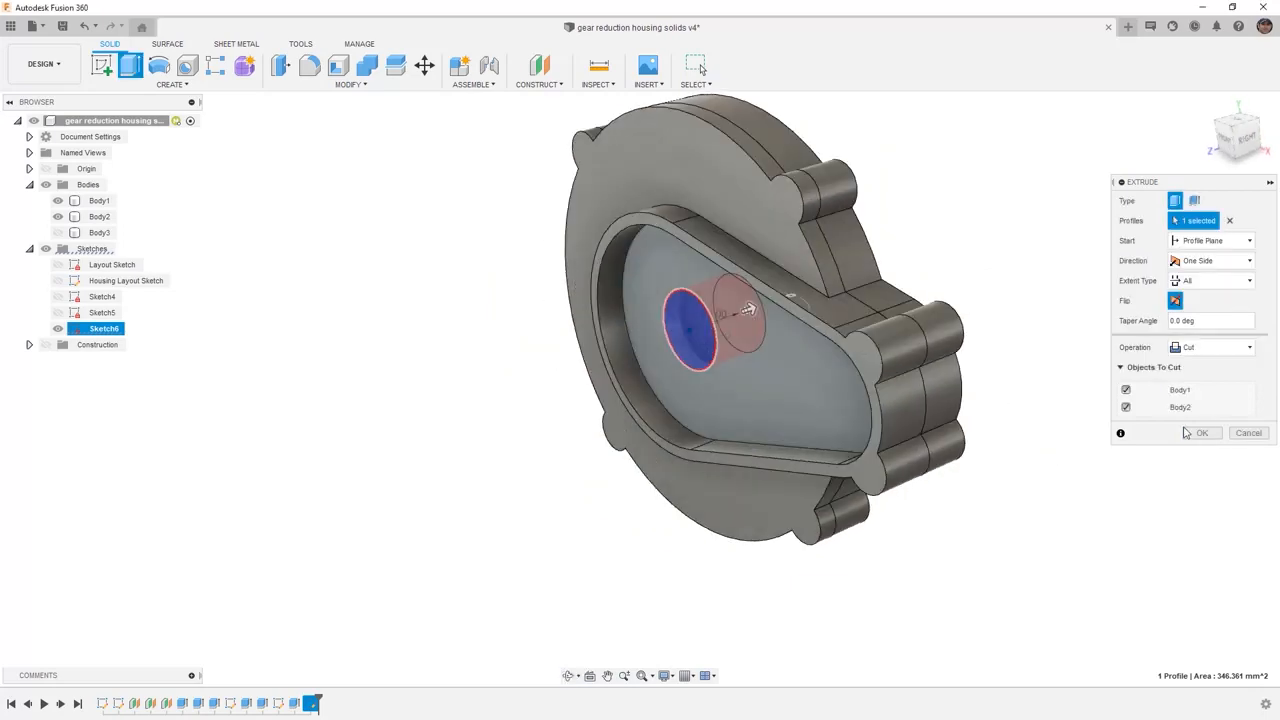
click(1202, 432)
shift+middle_drag(963, 505, 798, 295)
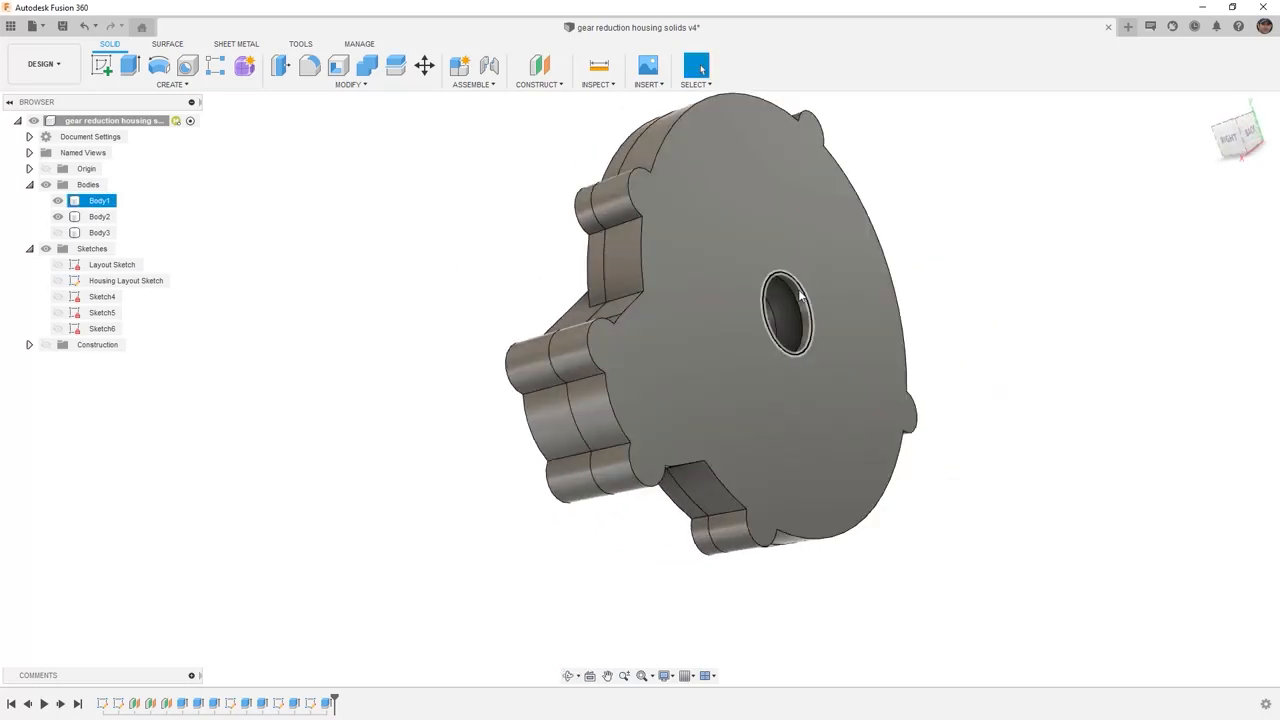
shift+middle_drag(671, 357, 762, 350)
shift+drag(763, 351, 767, 352)
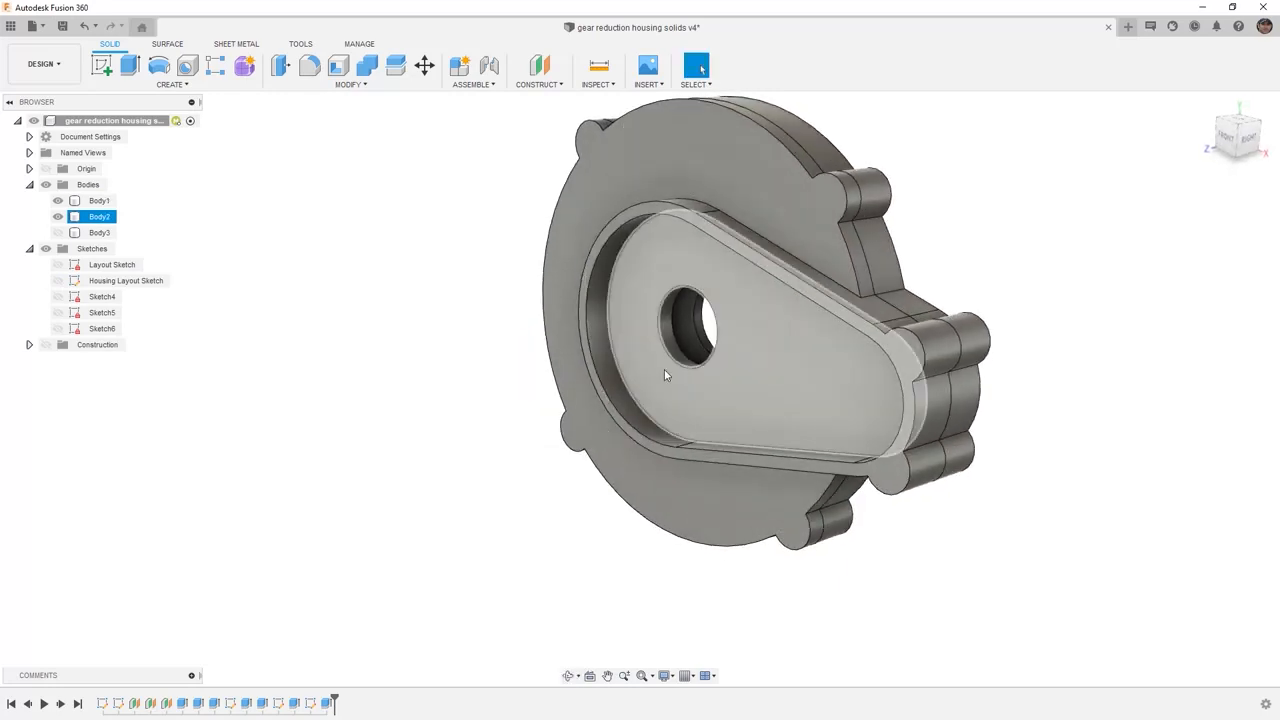
Step: Show Body3 and edit the circular cut to Two Sides, with the Side 2 extent set to All
click(57, 232)
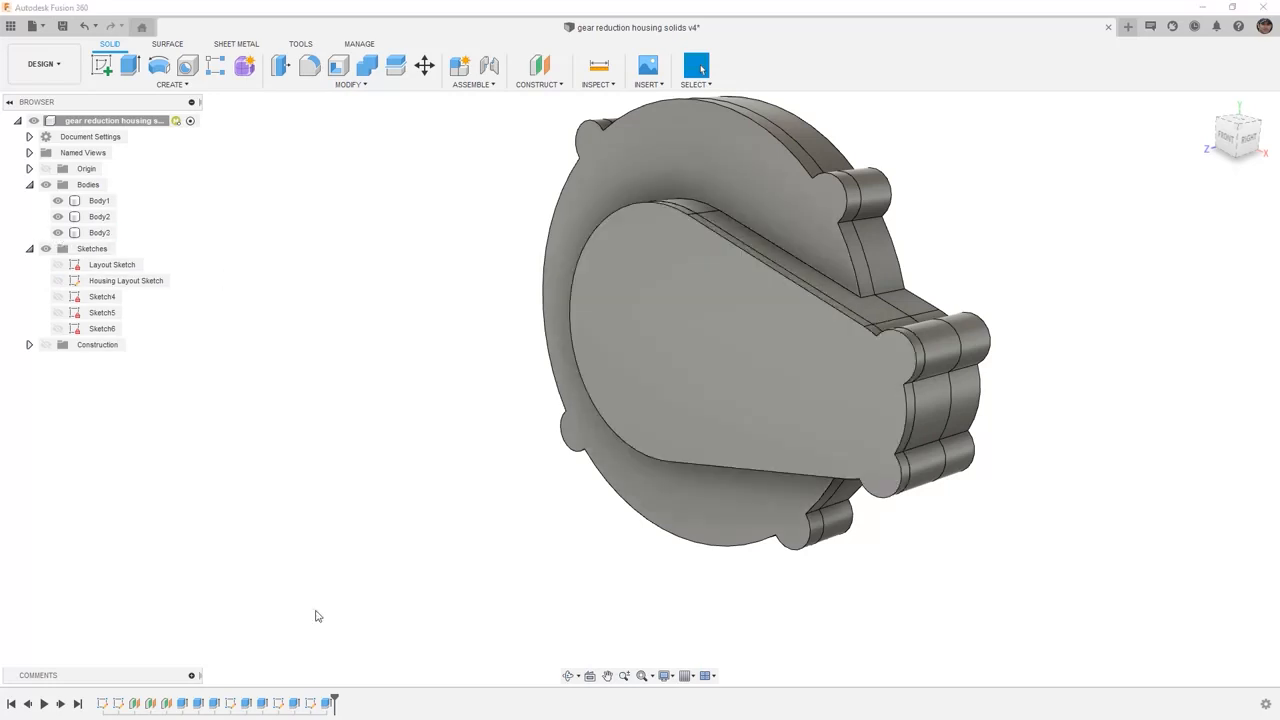
right_click(328, 703)
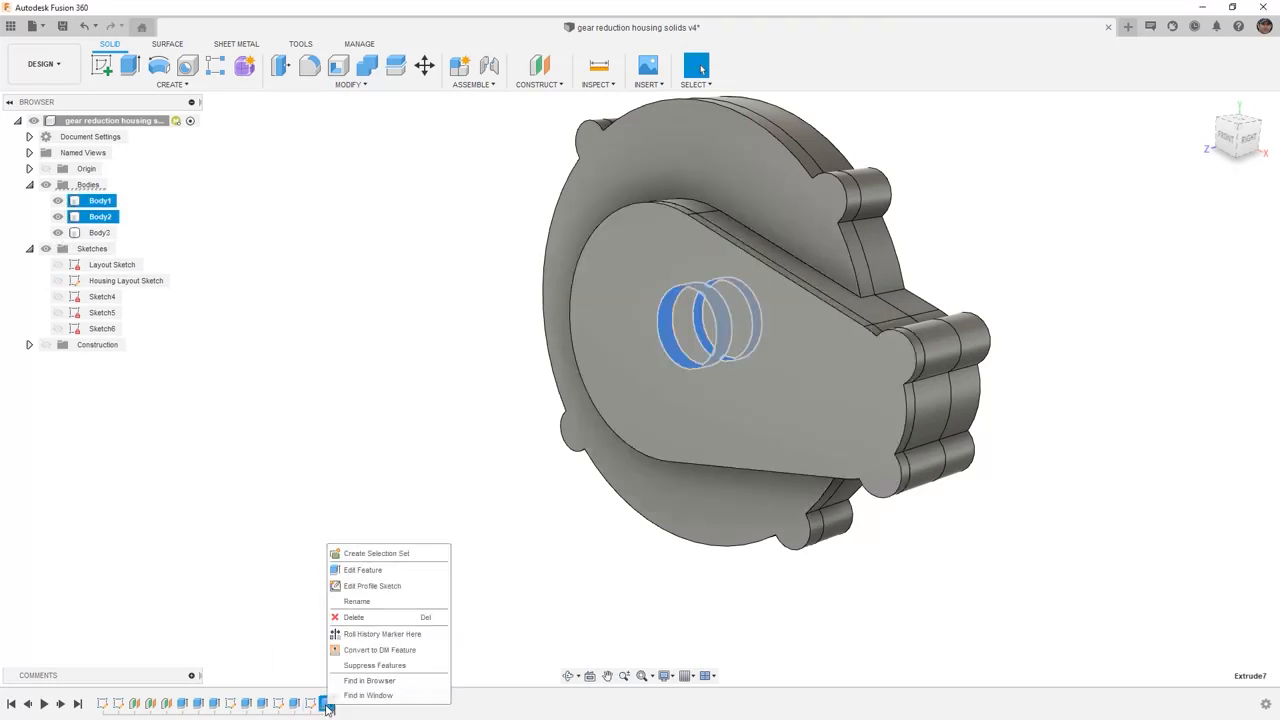
click(358, 569)
click(1215, 260)
click(1210, 292)
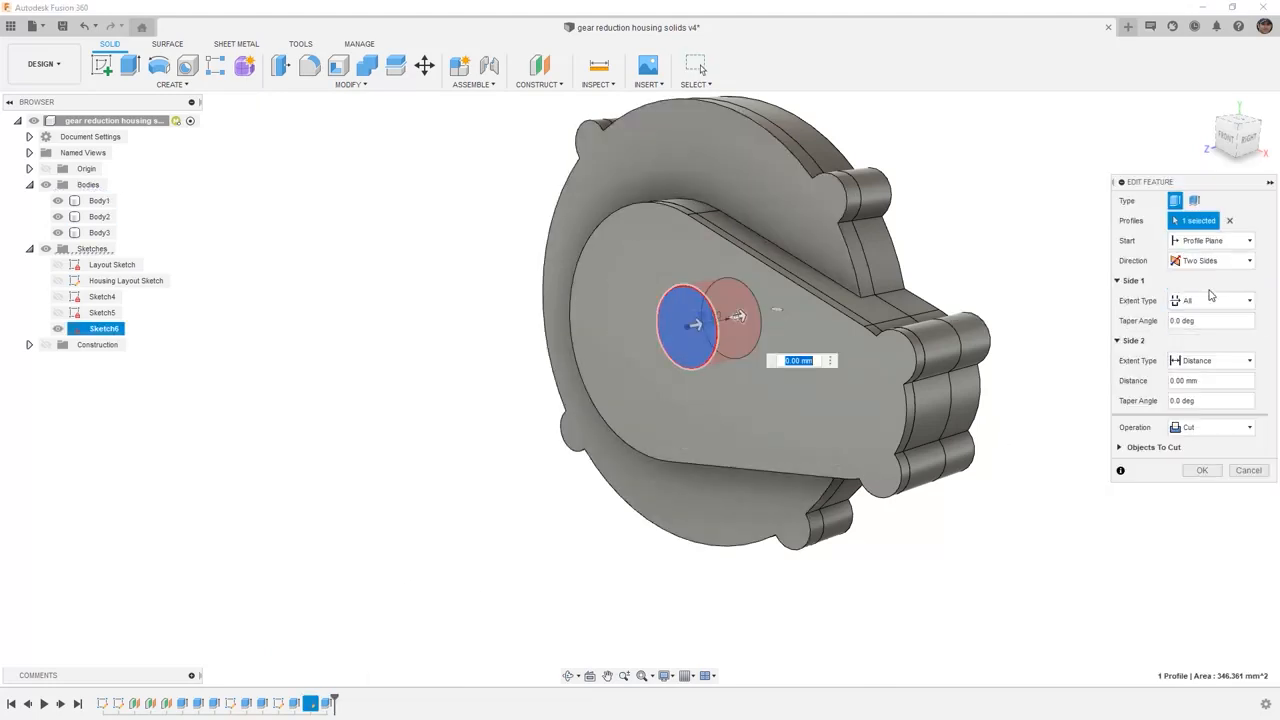
drag(696, 325, 649, 341)
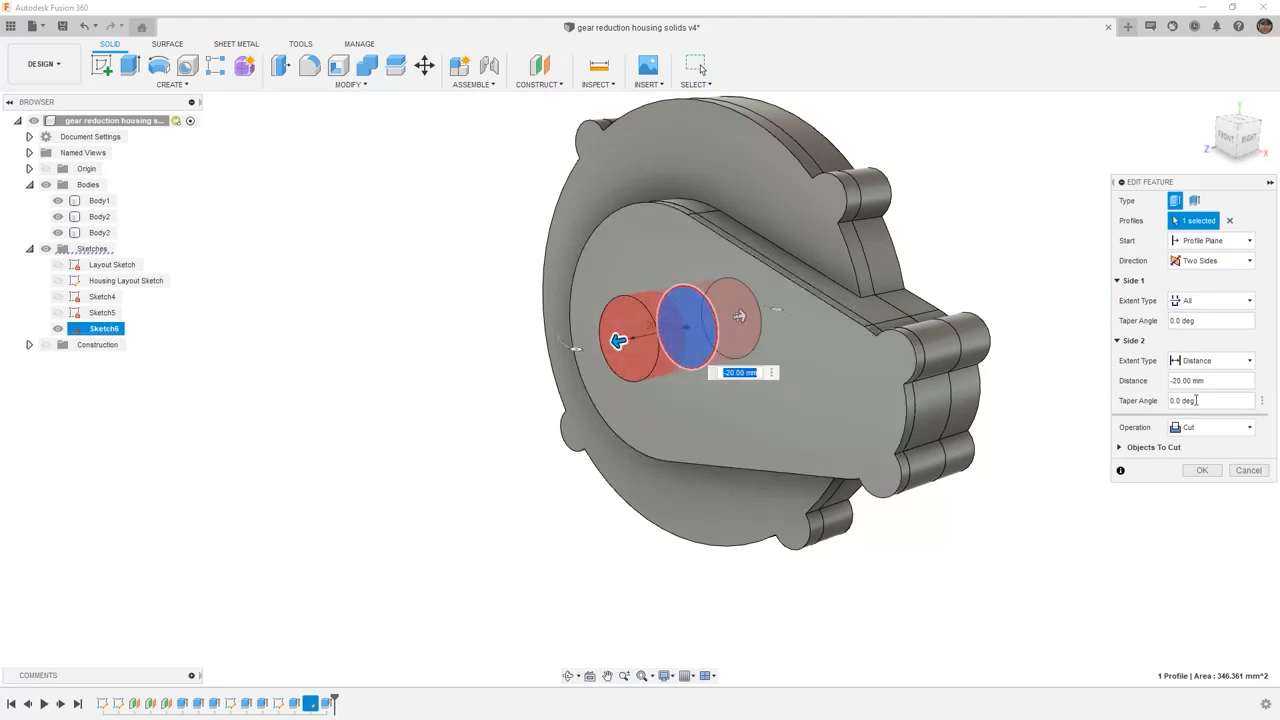
click(1210, 360)
click(1203, 407)
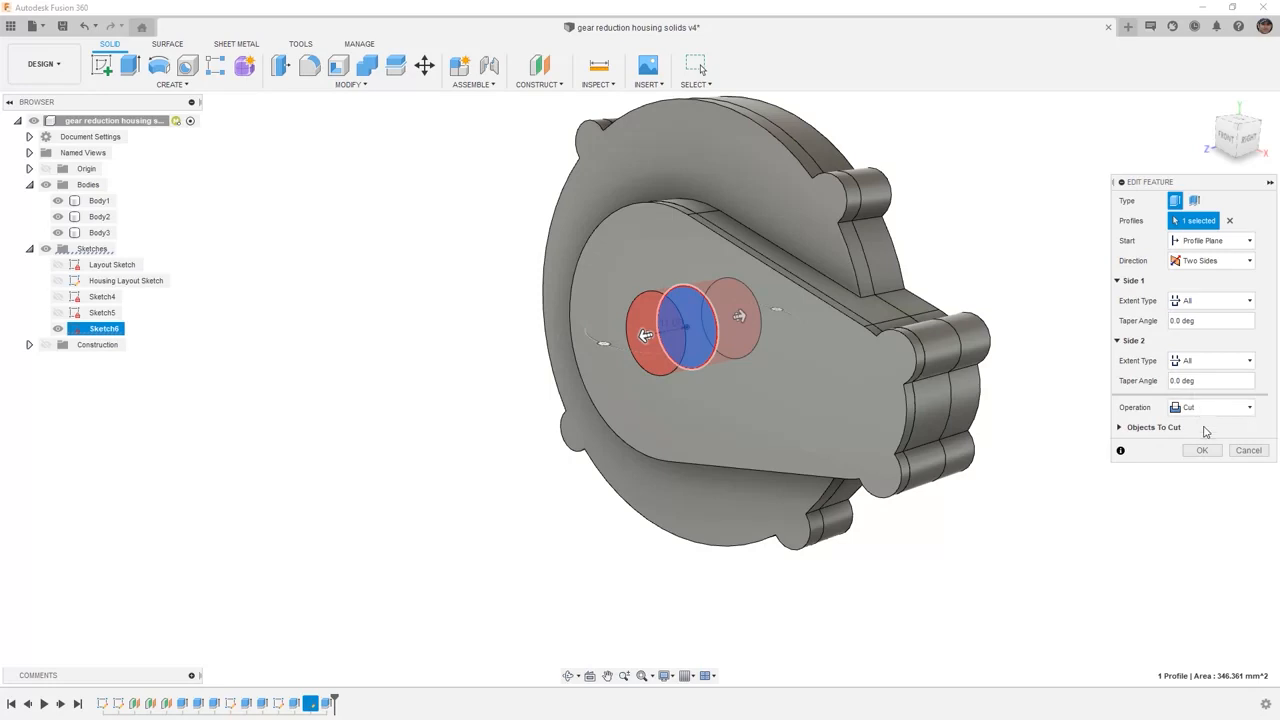
click(1203, 455)
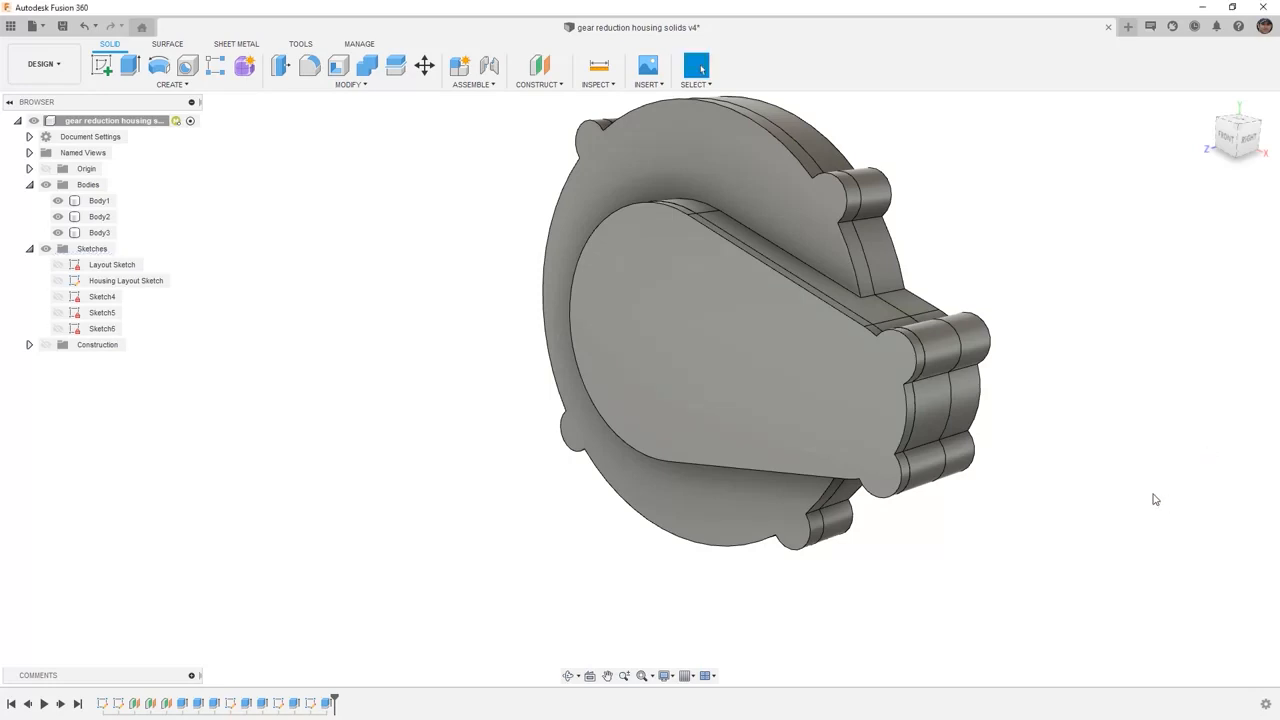
Step: Edit the circular cut to include Body3 among the objects to cut, so the hole passes through all three bodies
mouse_move(876, 400)
shift+middle_down()
mouse_move(743, 400)
mouse_move(868, 386)
shift+middle_up()
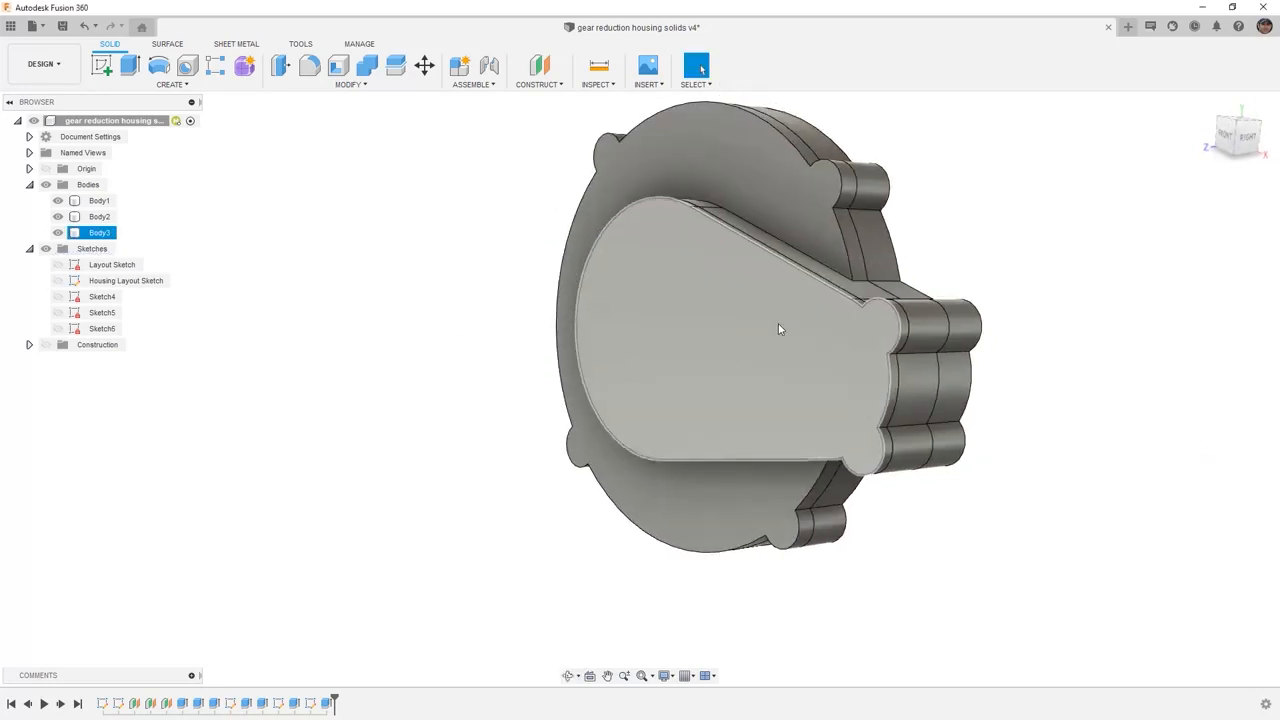
right_click(327, 703)
click(363, 569)
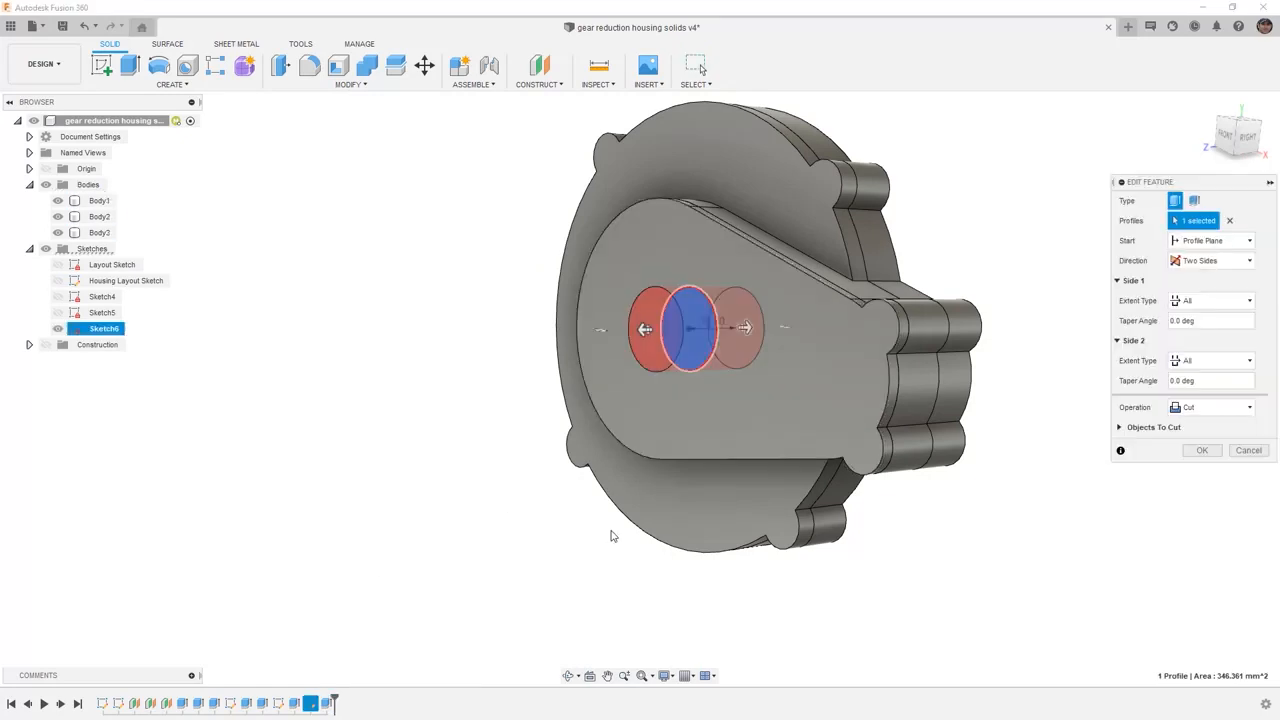
click(1120, 427)
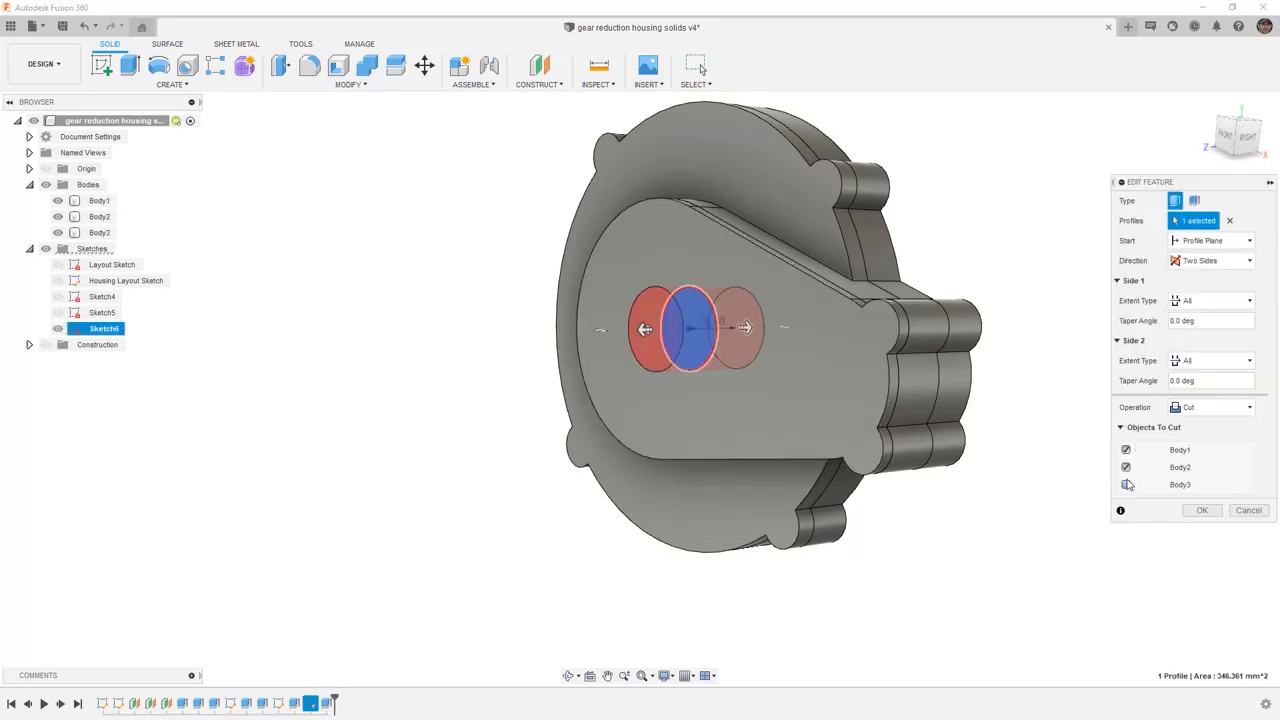
click(1127, 485)
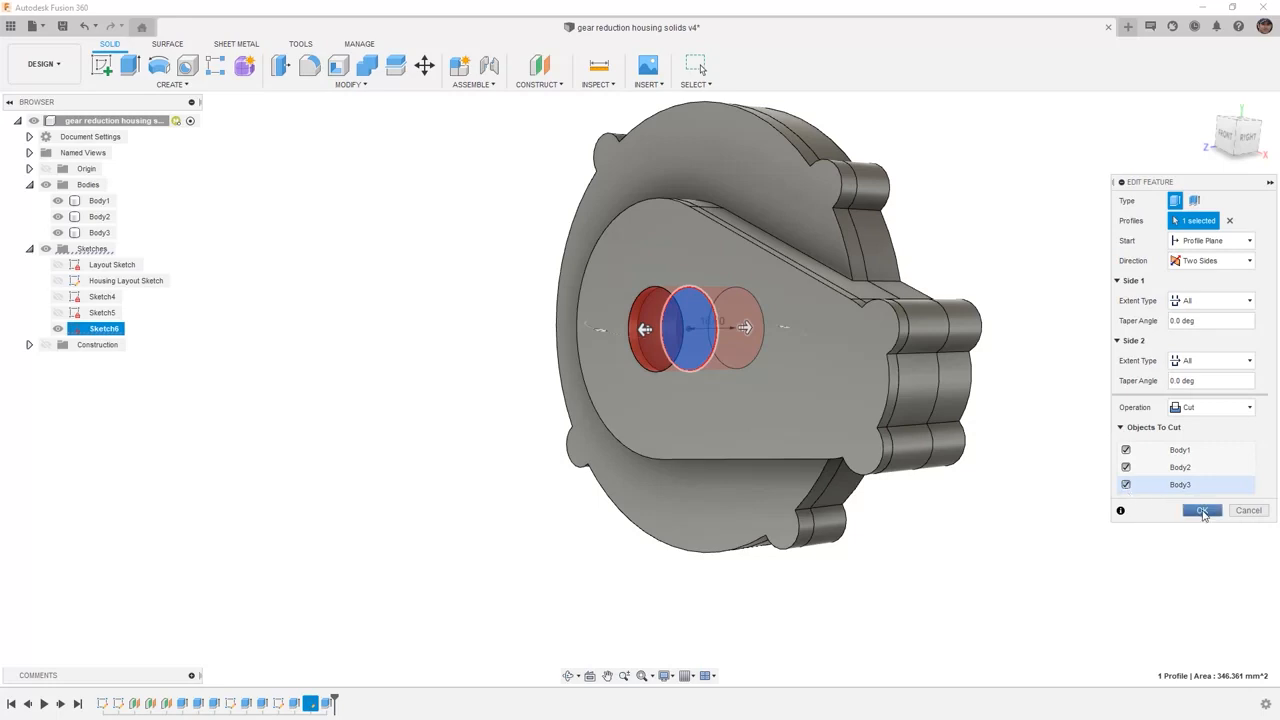
click(1202, 510)
mouse_move(931, 528)
shift+middle_down()
mouse_move(1025, 528)
mouse_move(931, 537)
shift+middle_up()
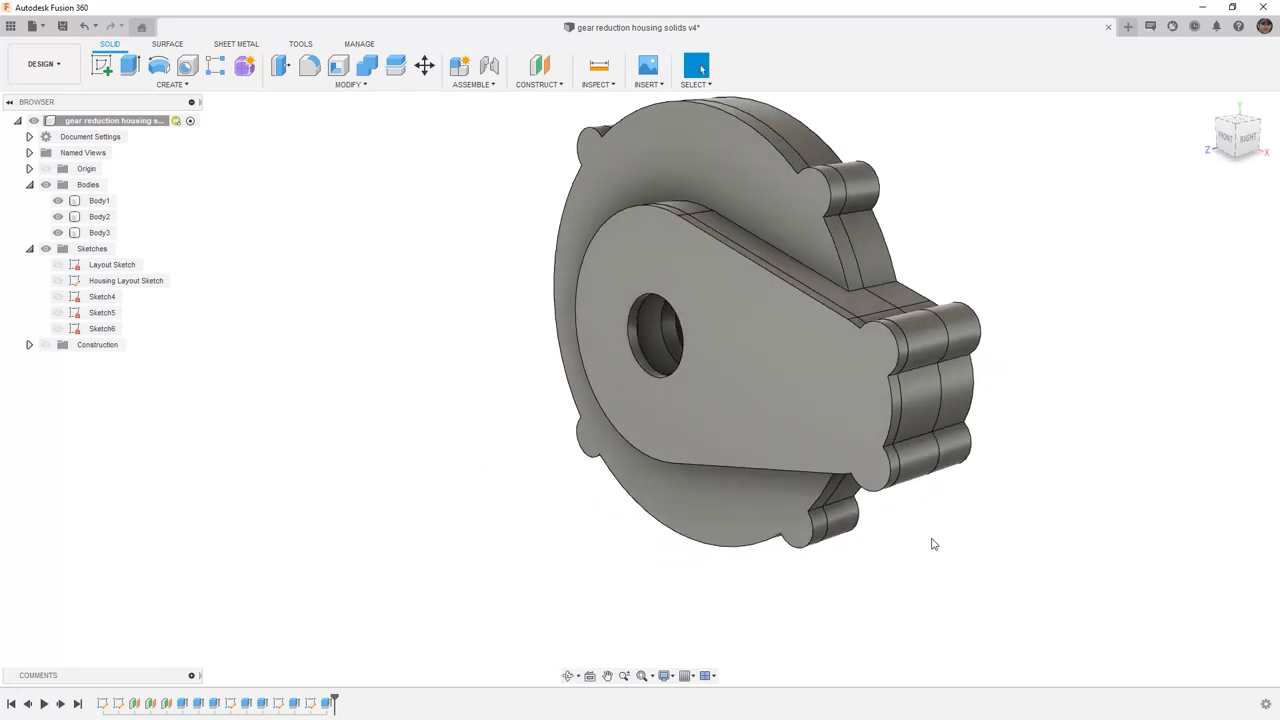
Step: Measure the thickness of Body3's front wall between the two edges of the circular hole
click(1208, 105)
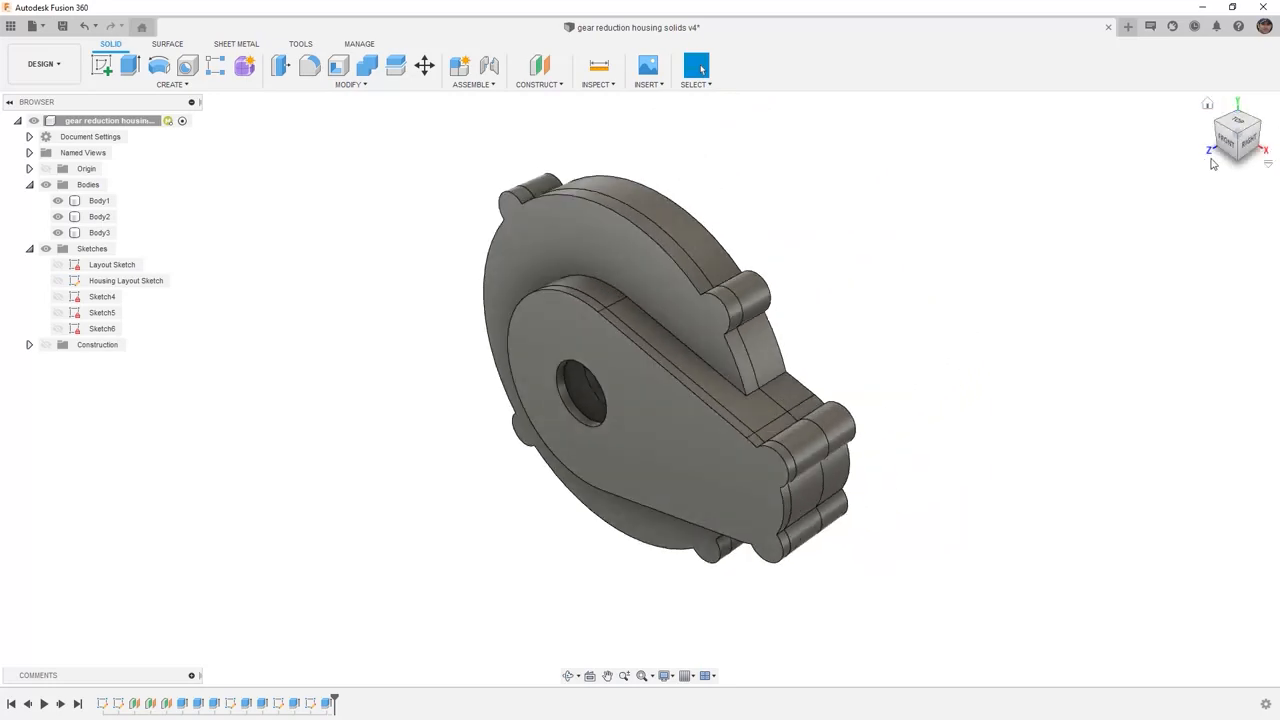
click(735, 510)
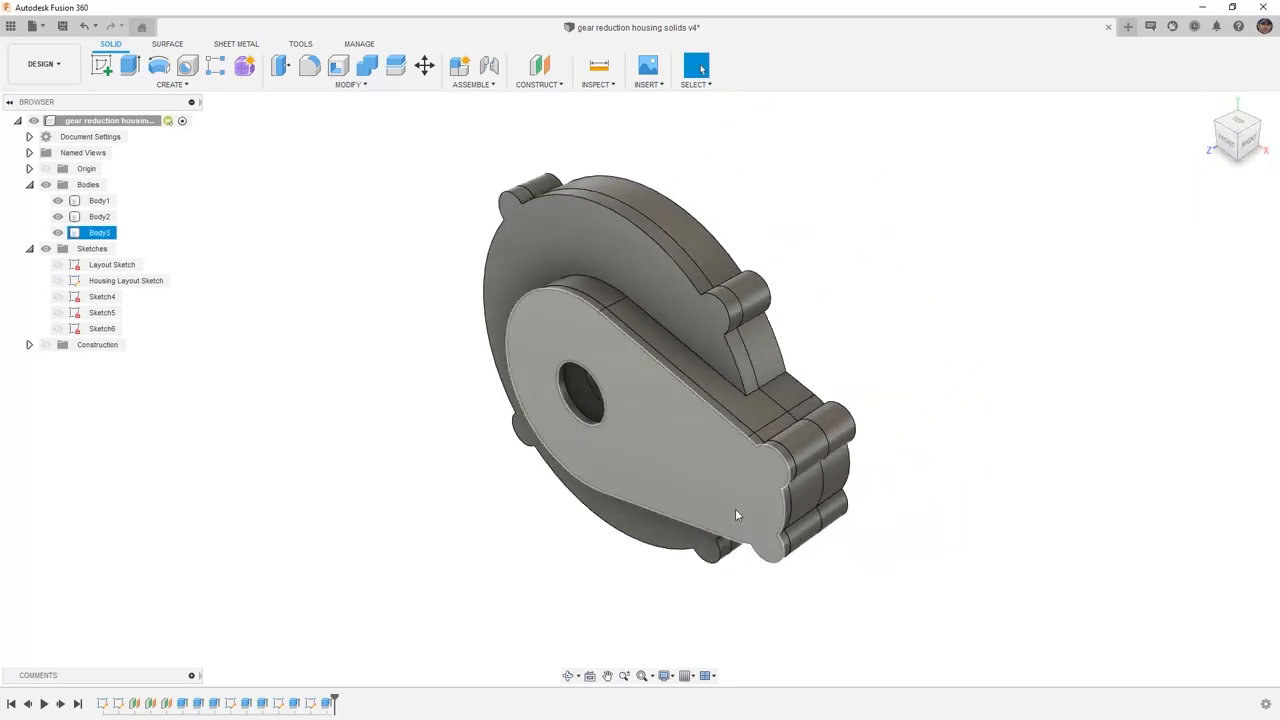
click(615, 431)
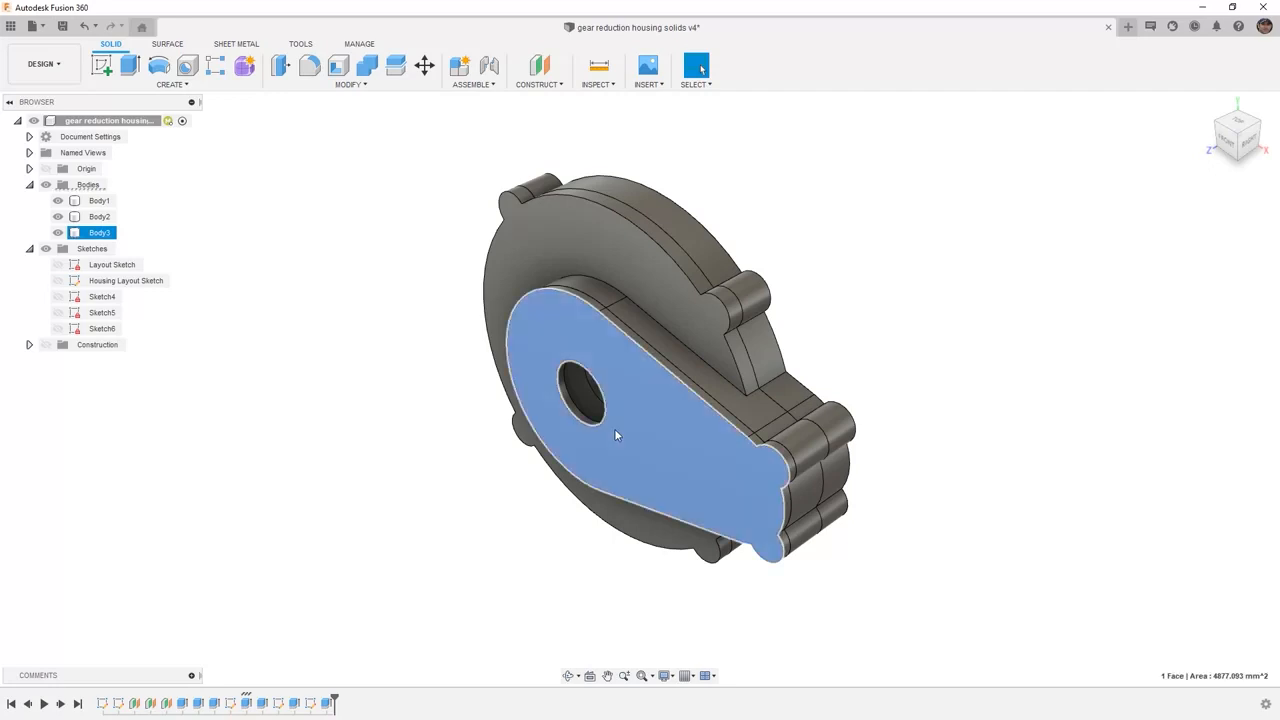
click(425, 381)
click(599, 66)
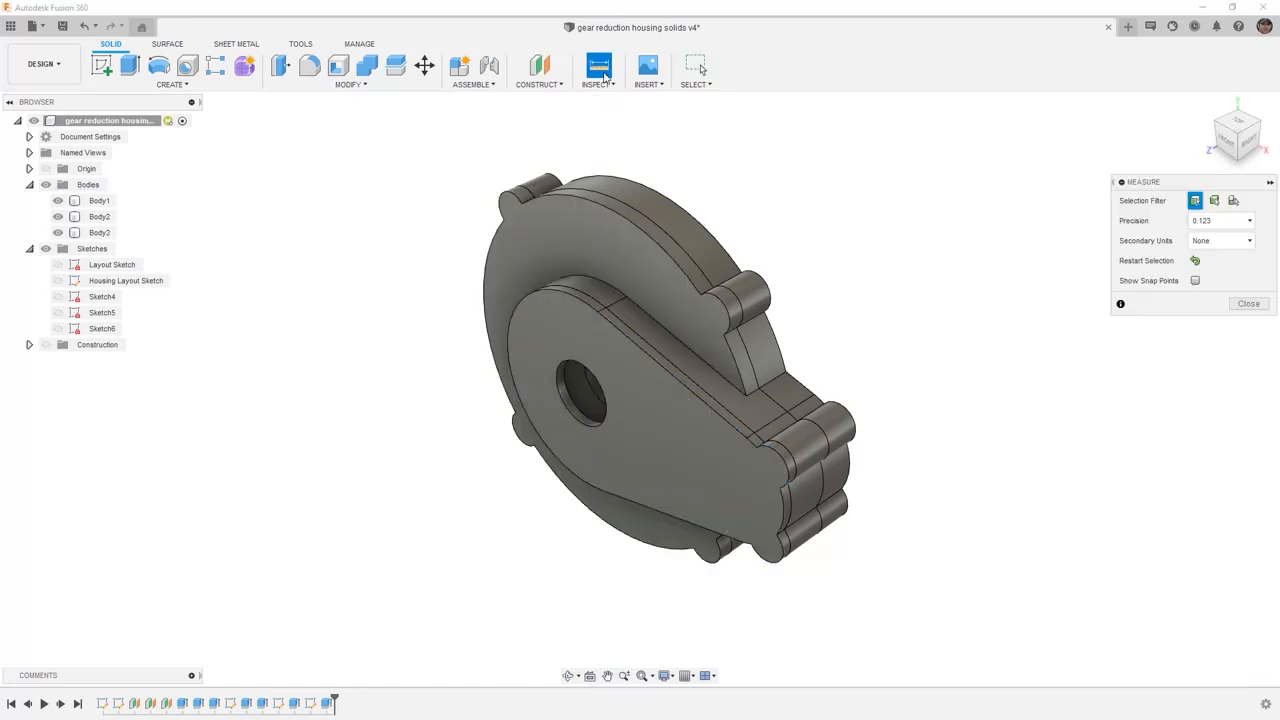
scroll(551, 405, up, 5)
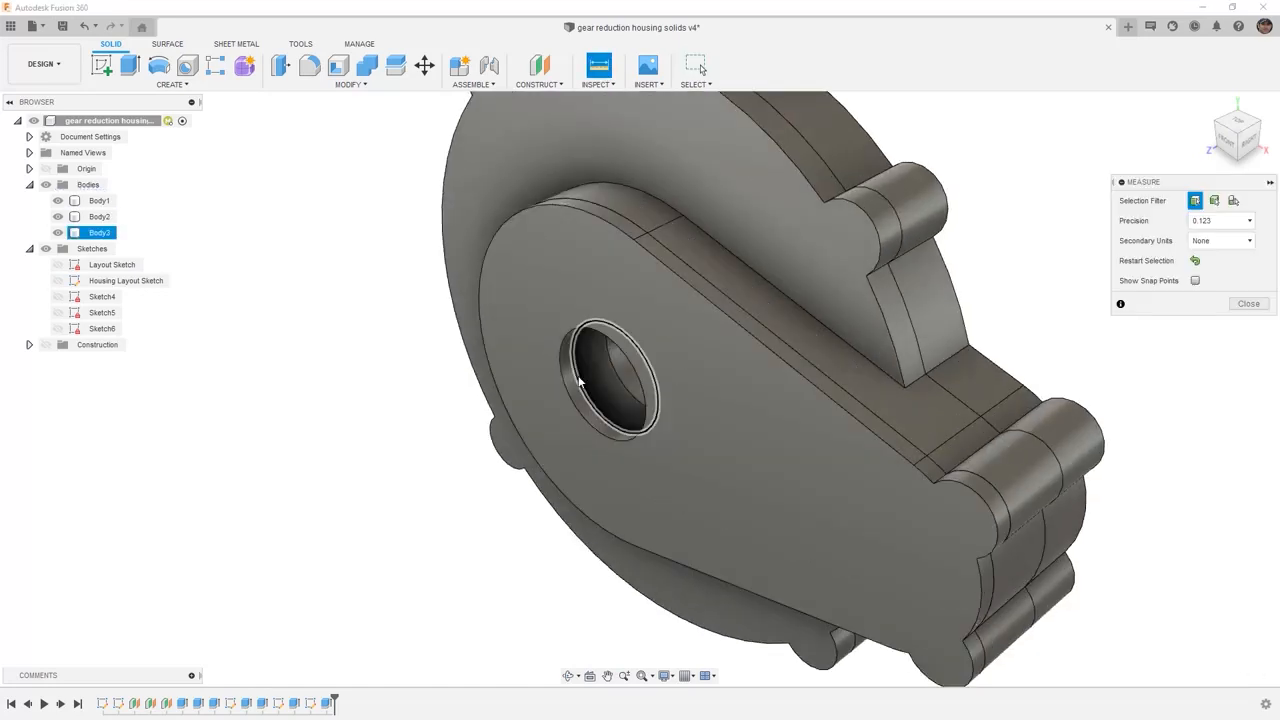
click(567, 387)
click(567, 390)
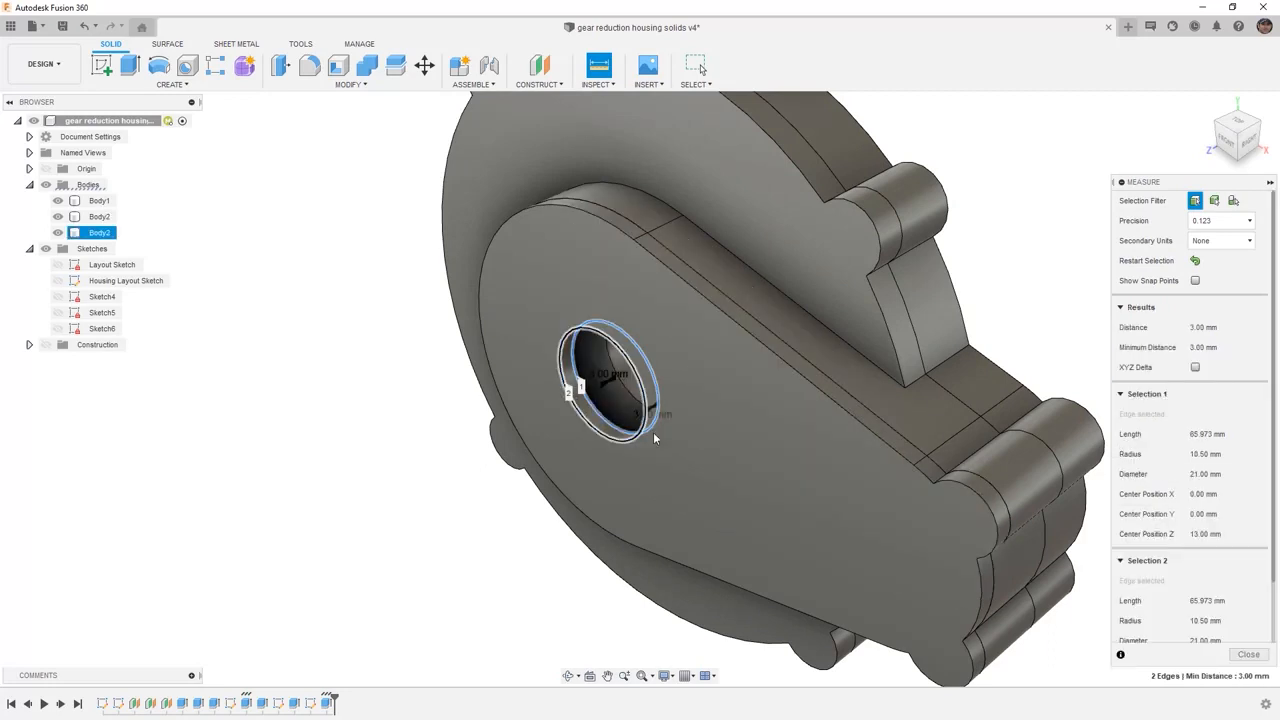
click(1248, 655)
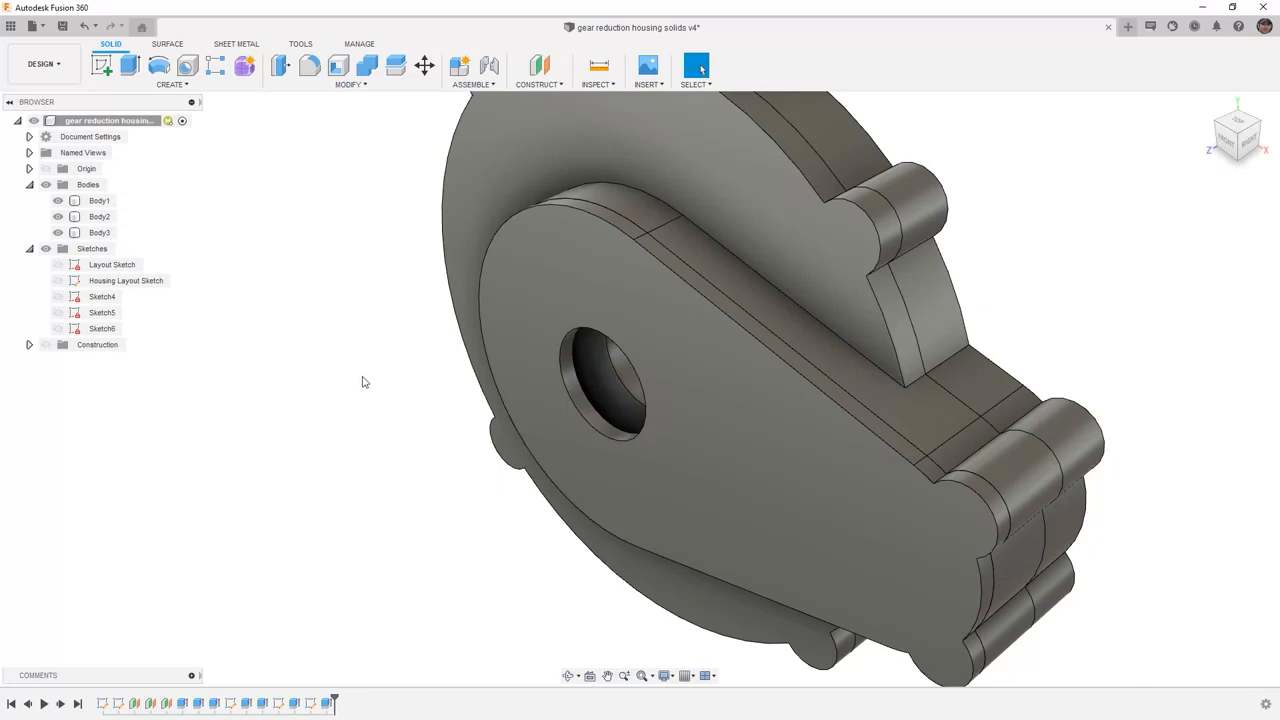
Step: Create a sketch on Body3's front face and draw a circle slightly larger than the hole, centred on the origin
click(535, 316)
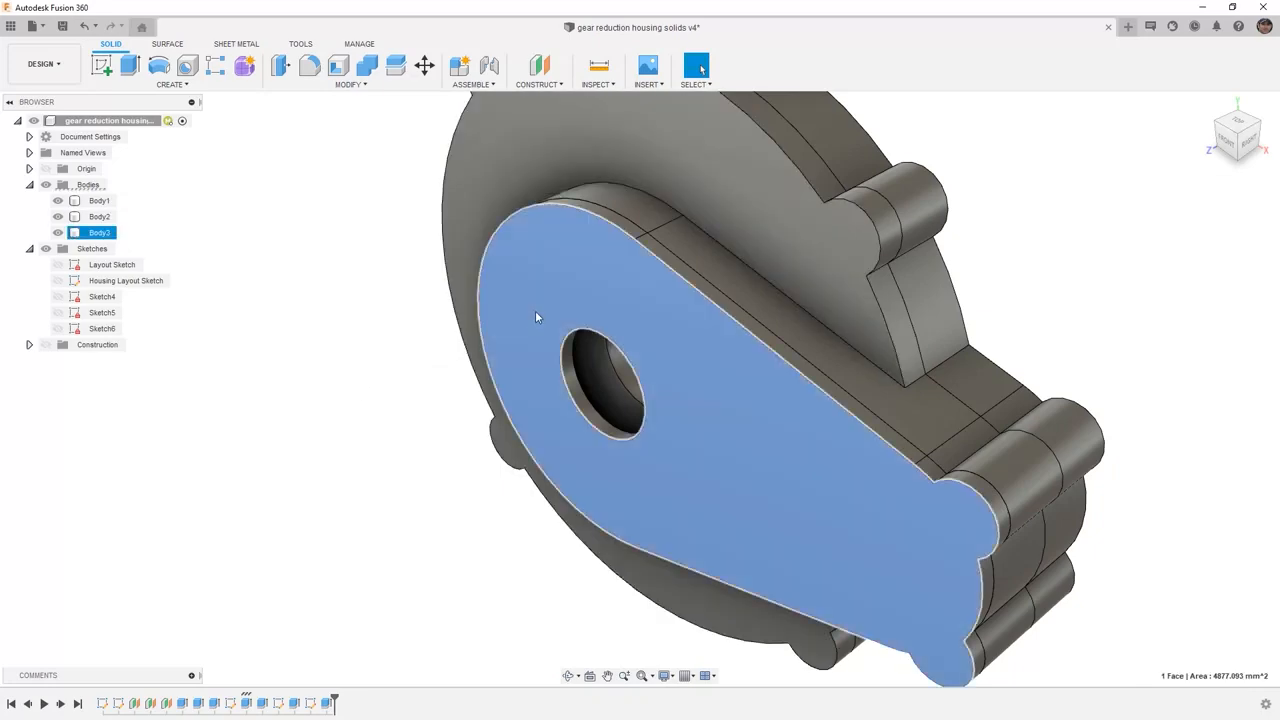
right_click(535, 316)
click(538, 383)
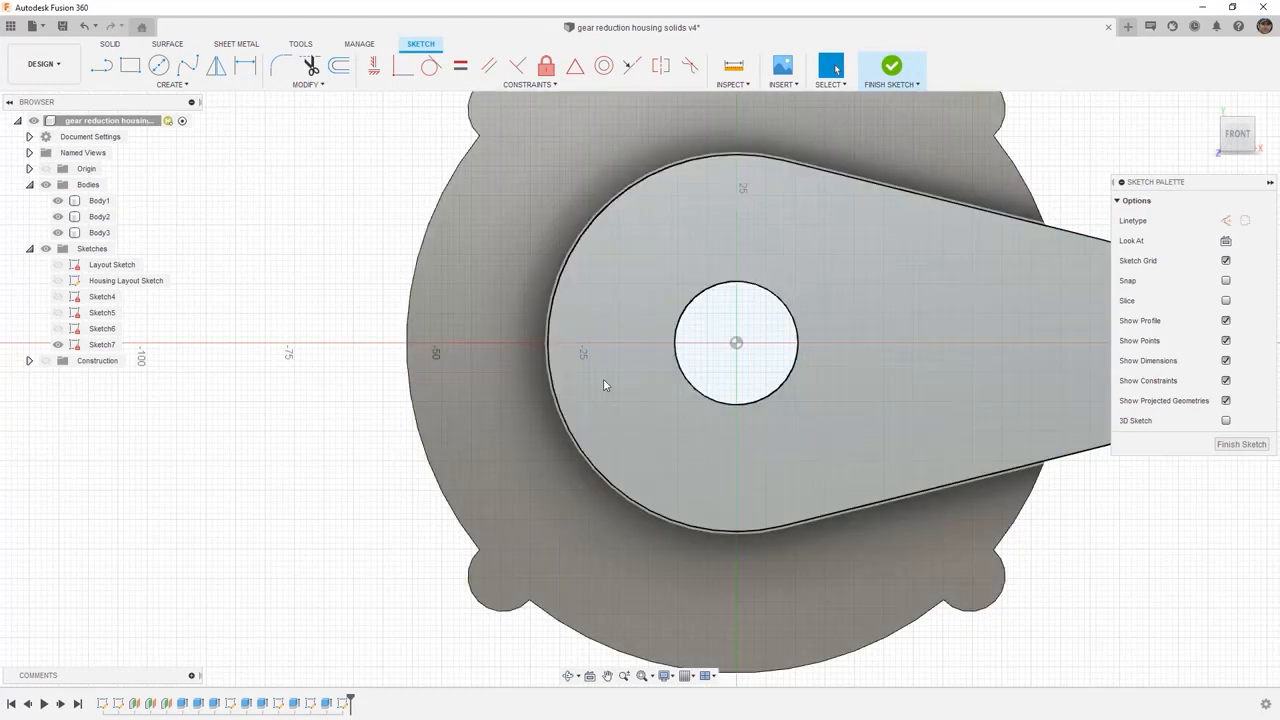
key(c)
click(736, 344)
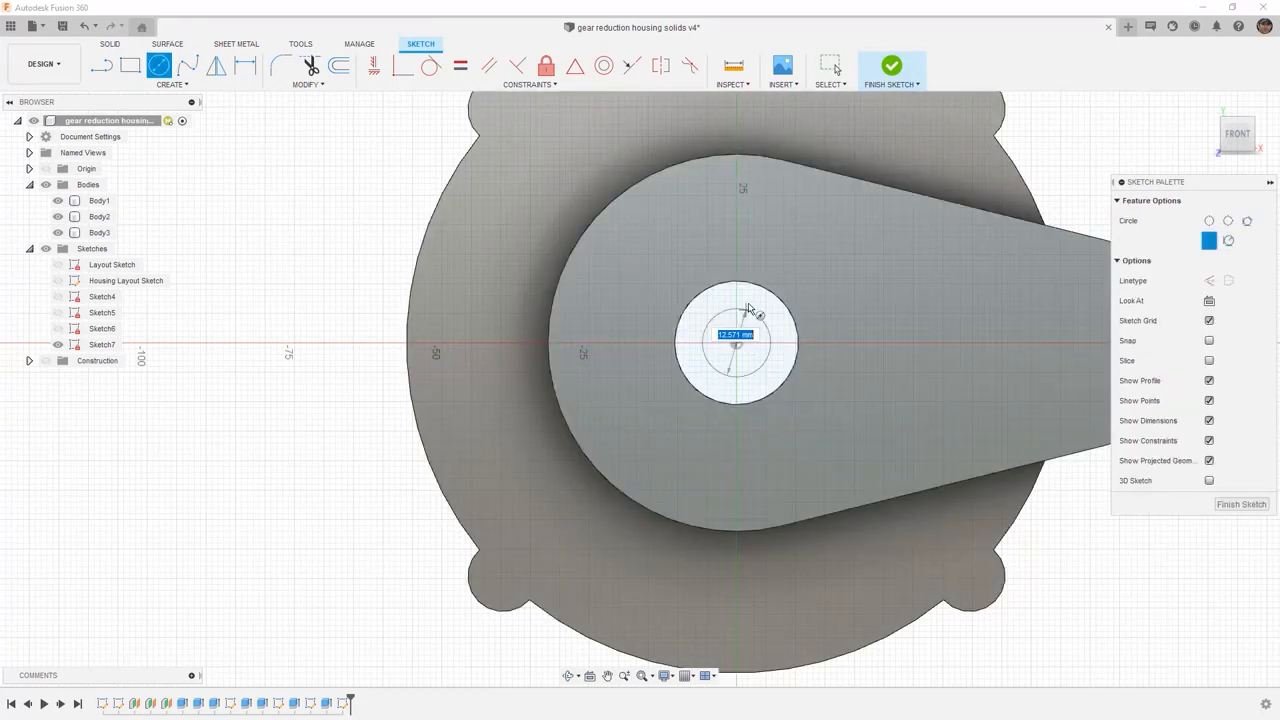
click(754, 268)
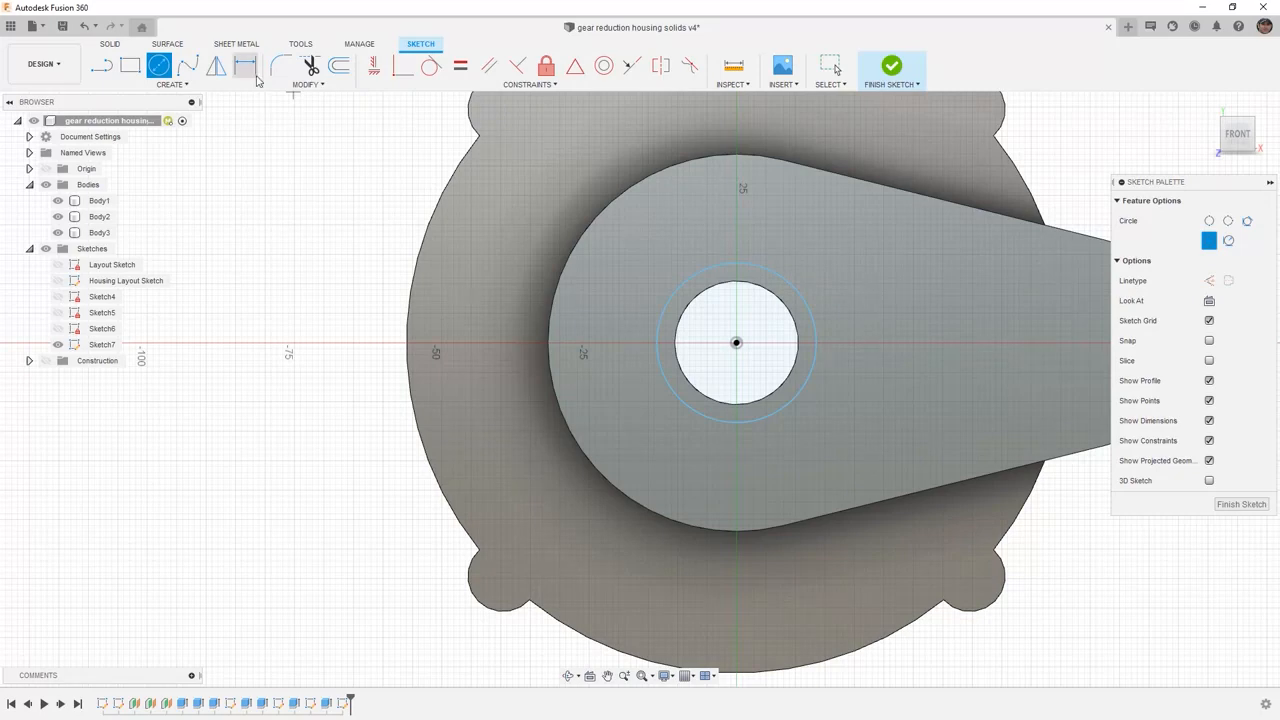
key(Escape)
Step: Dimension the gap between the hole edge and the new circle with the Housing_Wall_Thickness parameter
key(d)
click(786, 278)
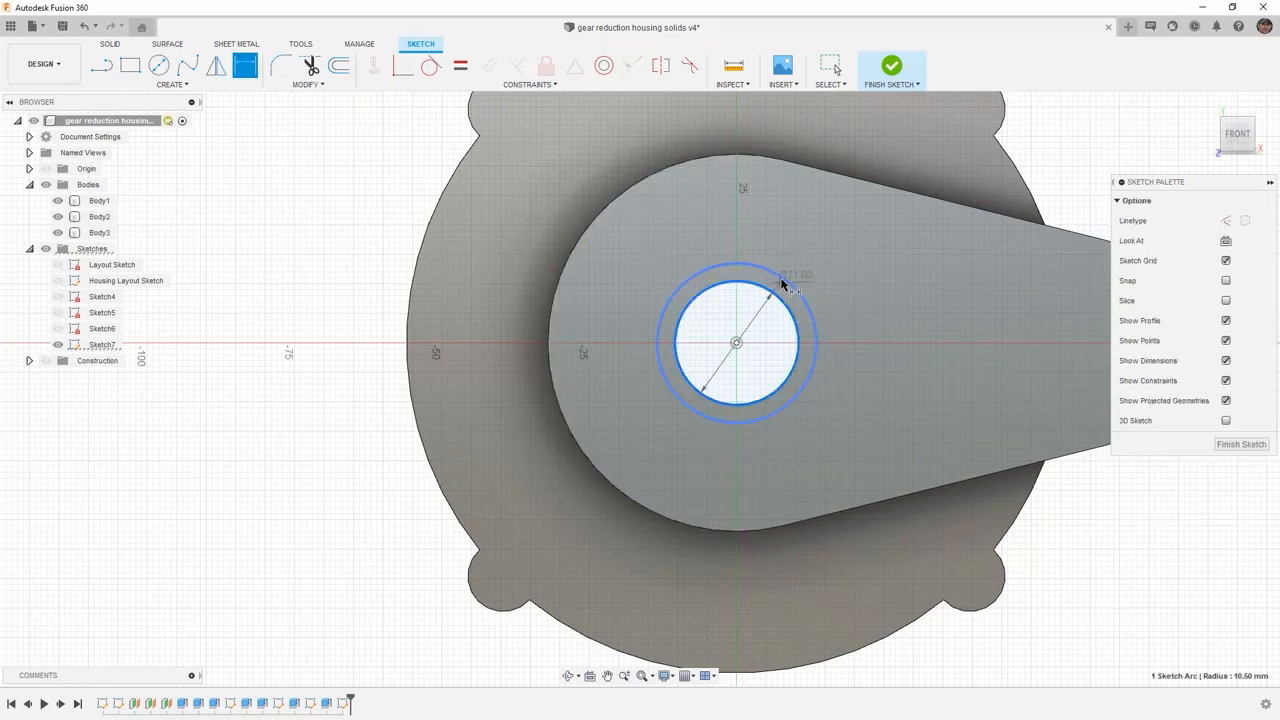
click(808, 258)
key(BackSpace)
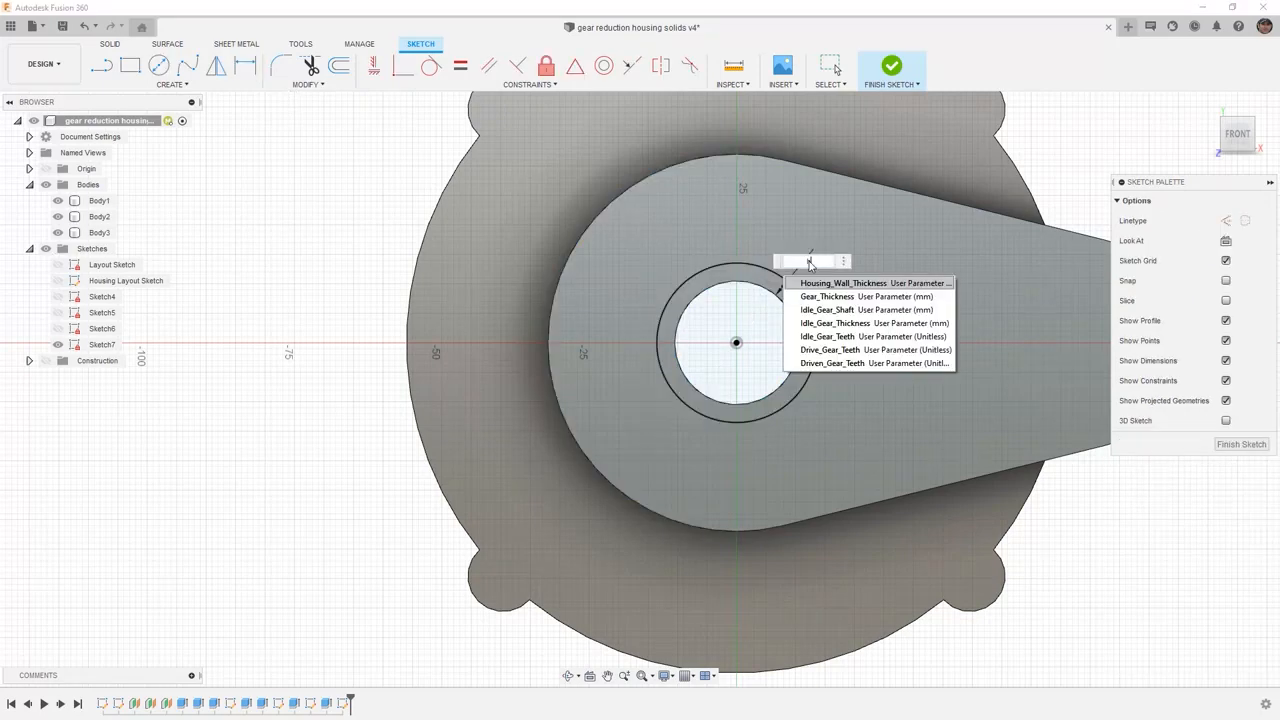
text(h)
click(826, 284)
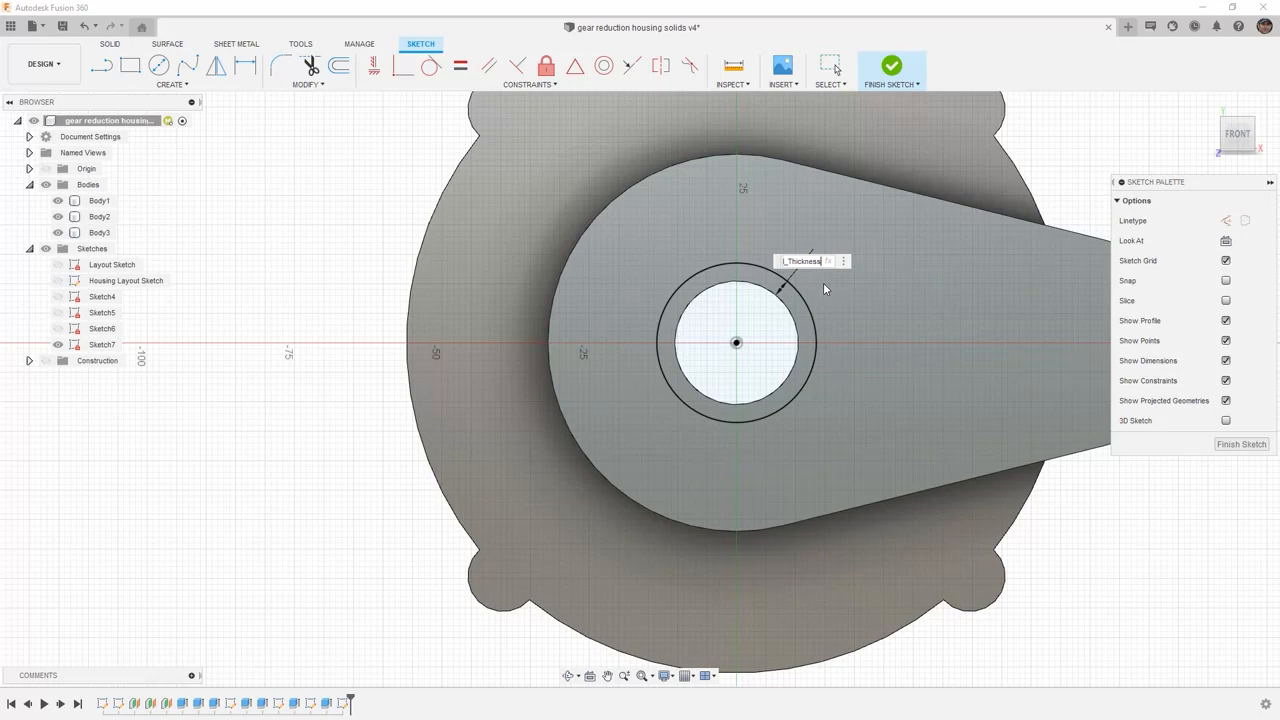
key(Return)
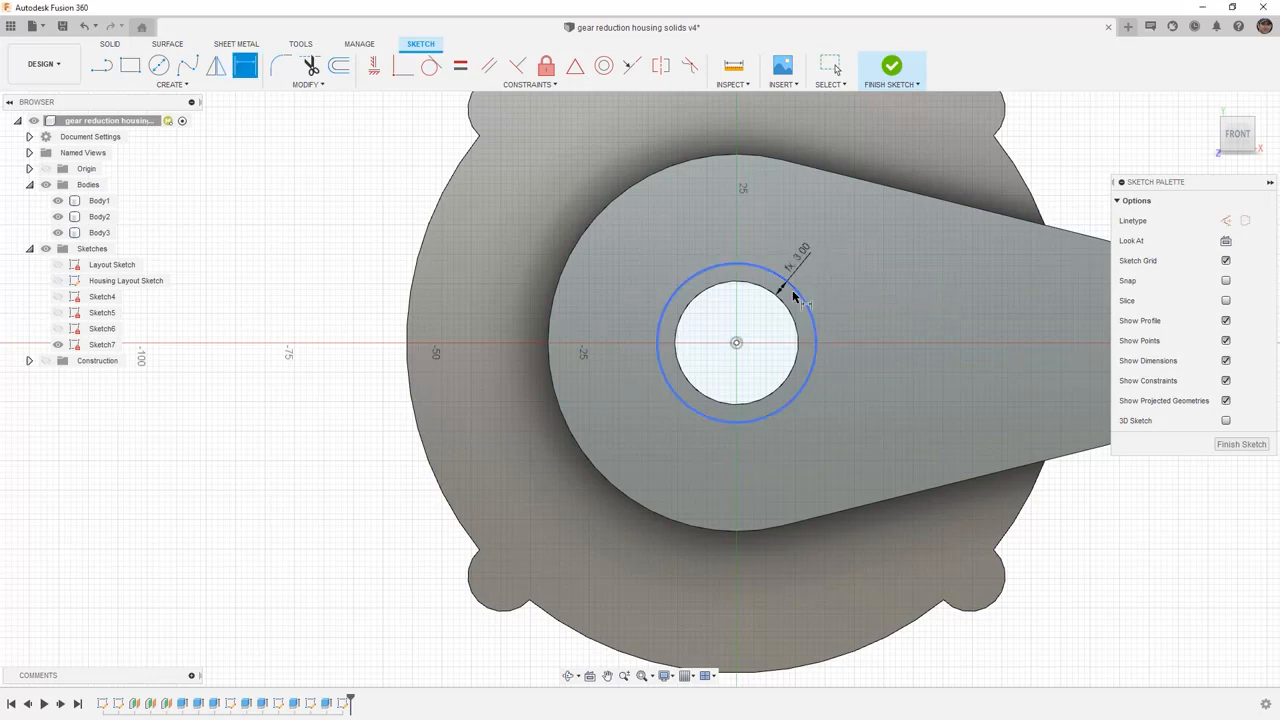
Step: Draw a 10 mm diameter circle centred on the origin inside the hole and finish the sketch
key(c)
click(736, 344)
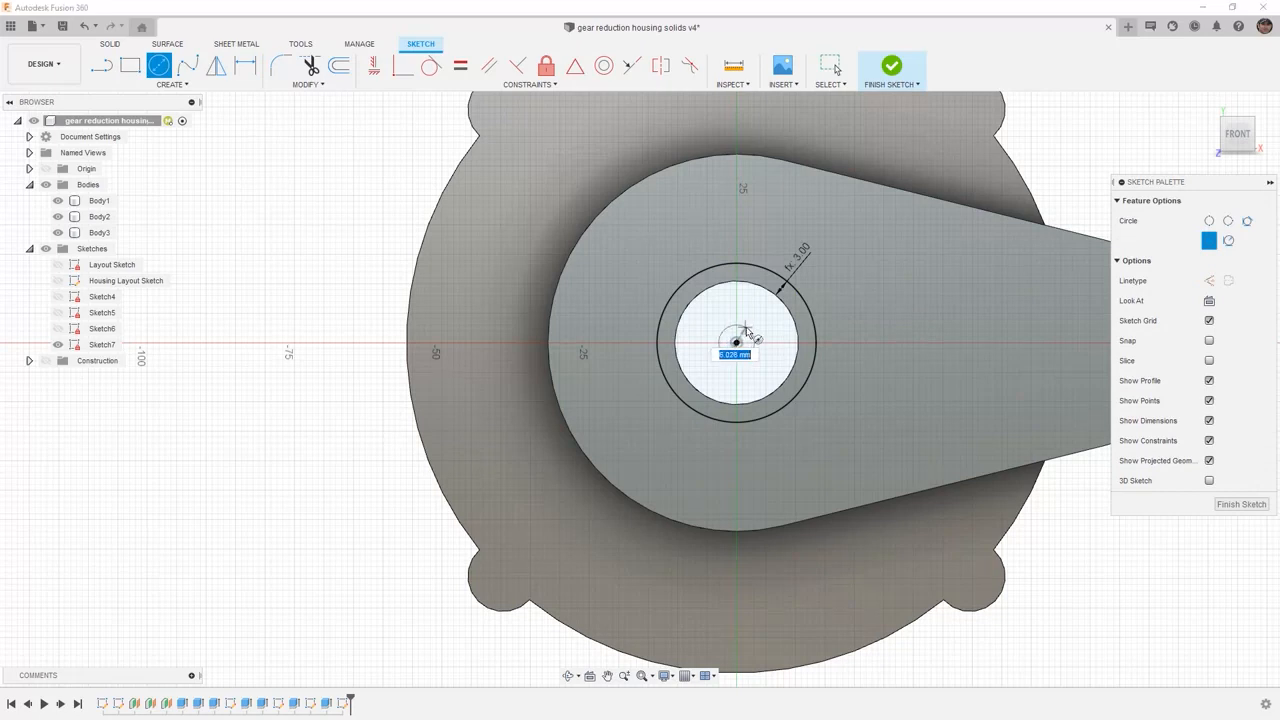
text(10)
key(Return)
key(Escape)
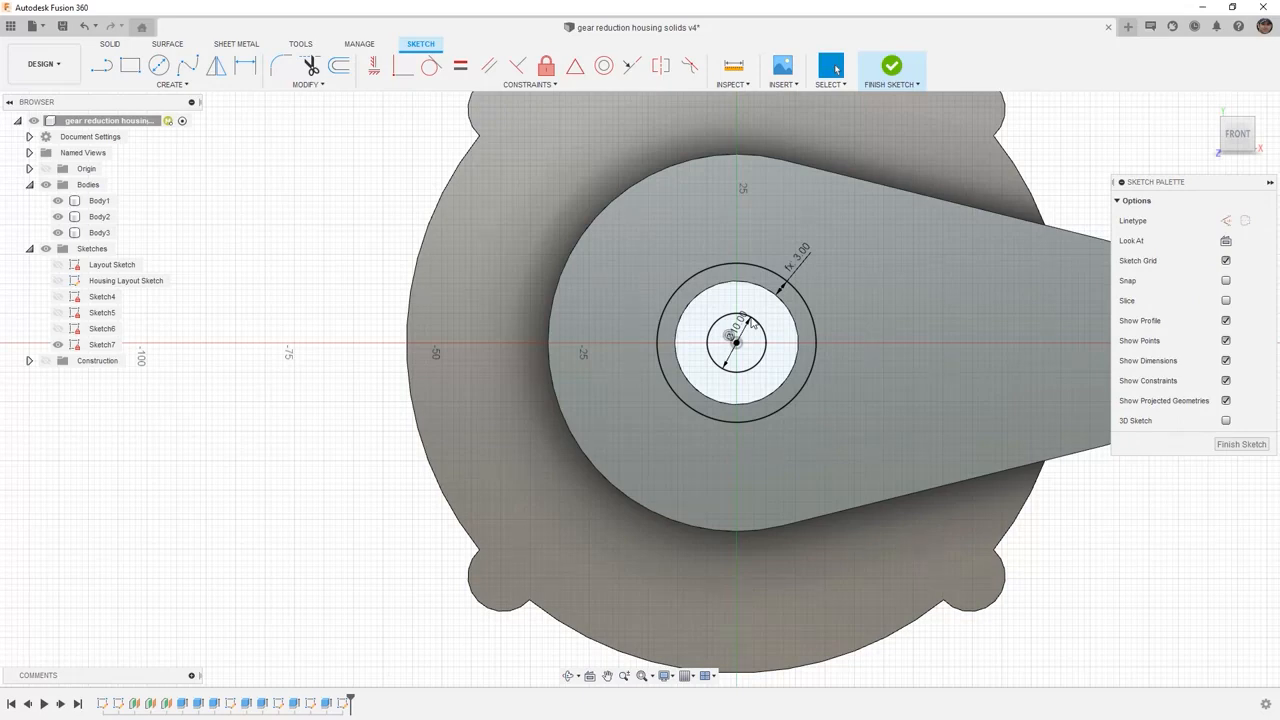
shift+middle_drag(807, 366, 773, 375)
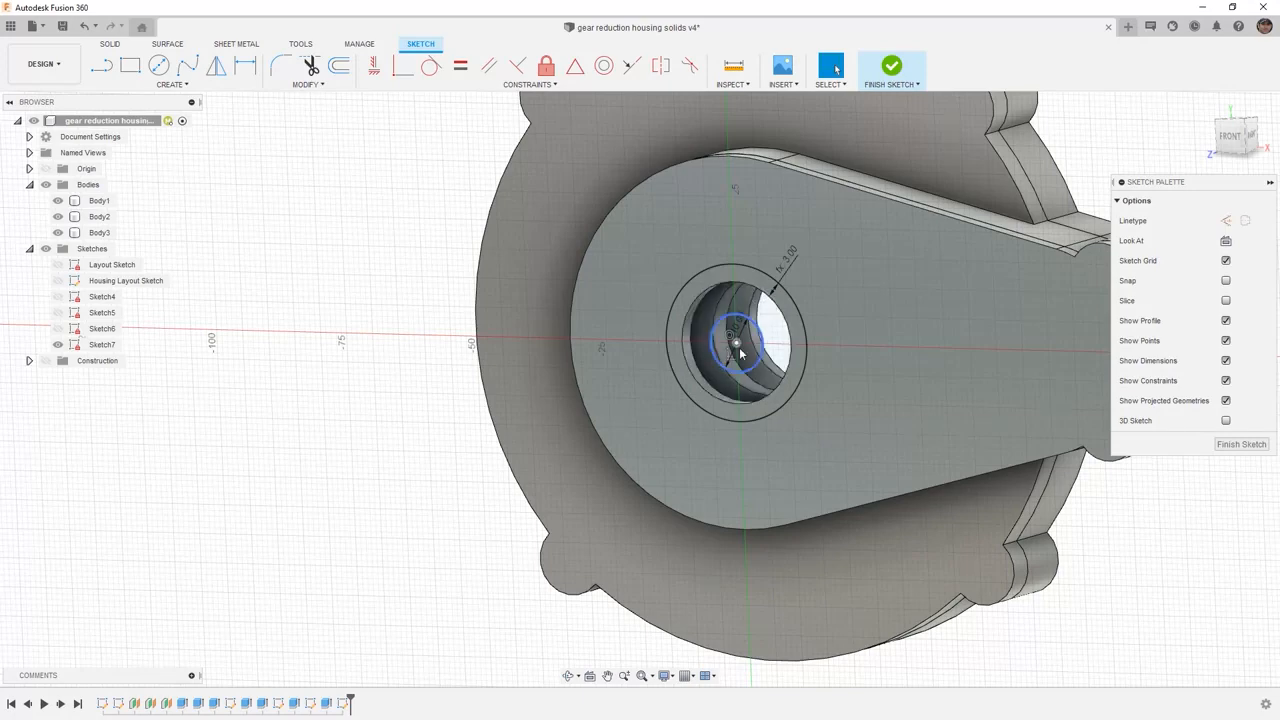
click(893, 67)
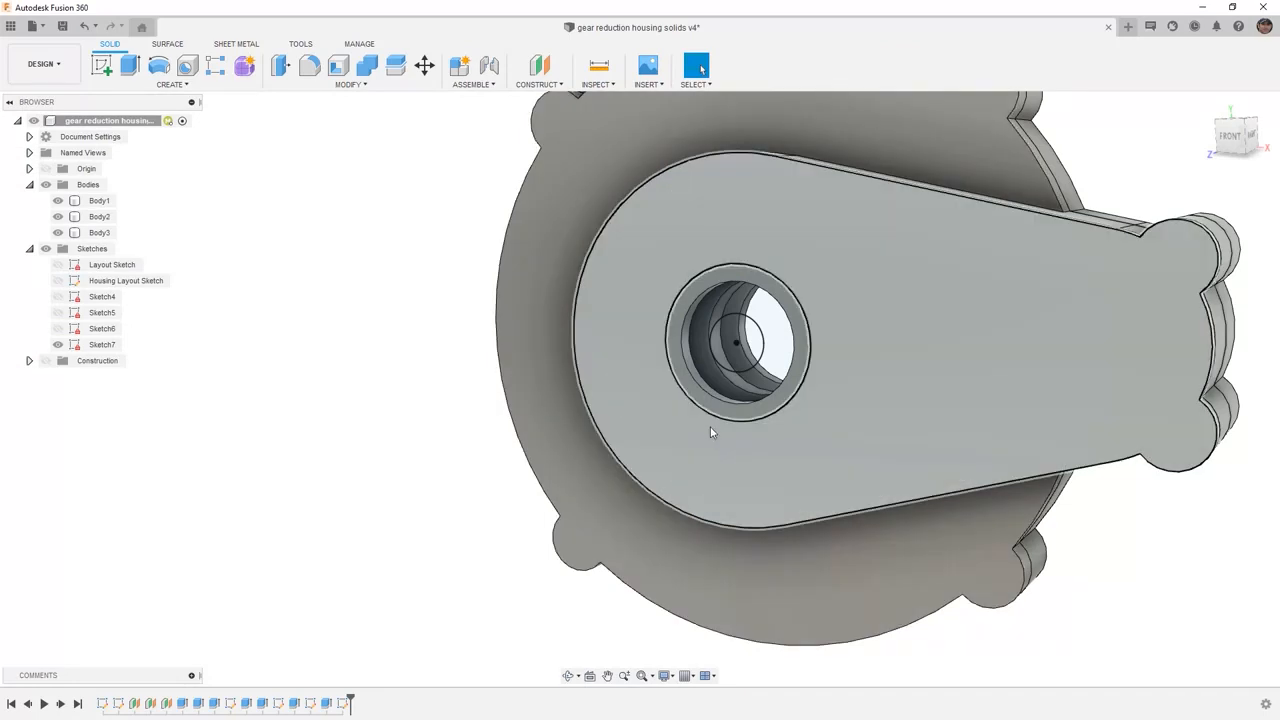
Step: Extrude the outer ring profile around the hole 2 mm outward from Body3's face as a new body
shift+middle_drag(711, 431, 695, 370)
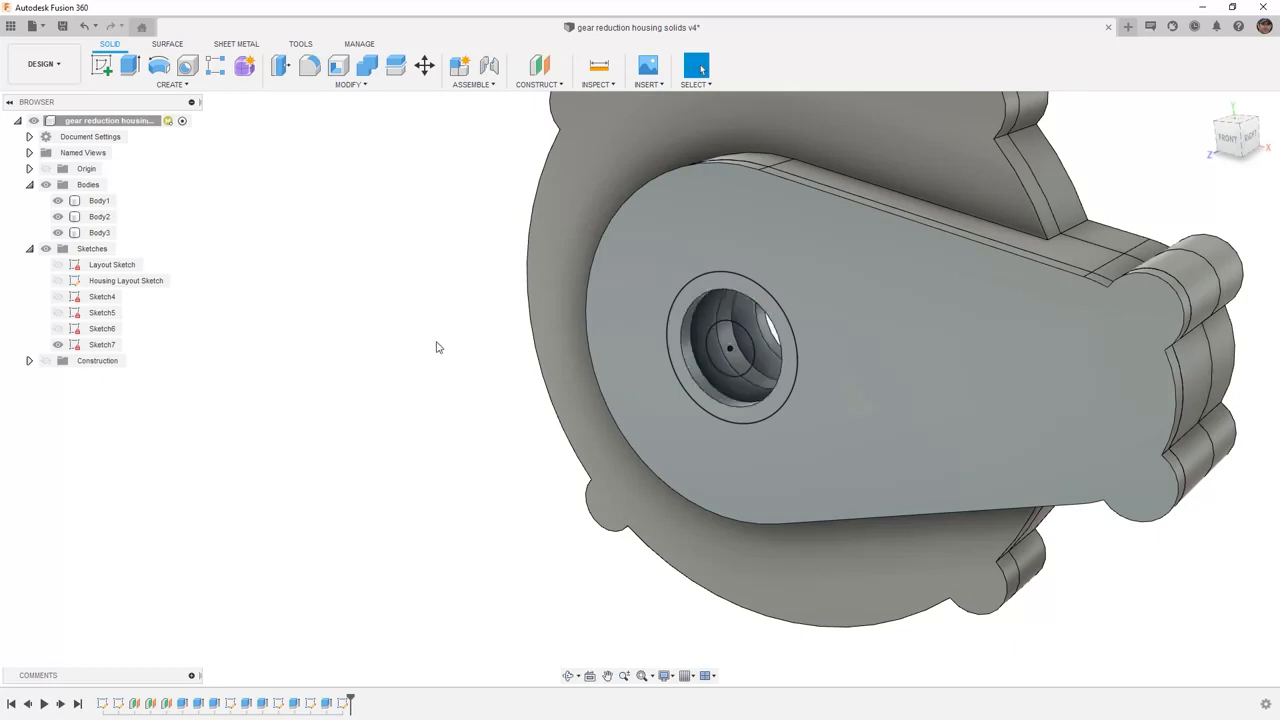
click(130, 66)
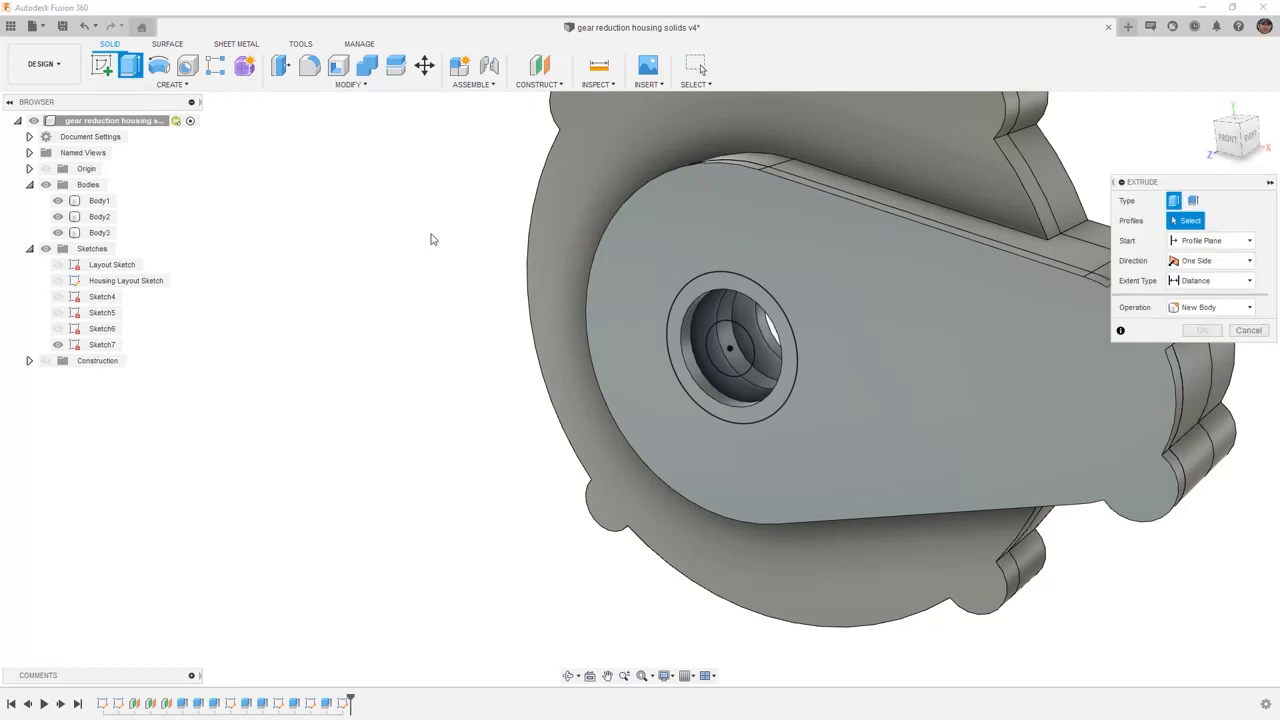
click(773, 355)
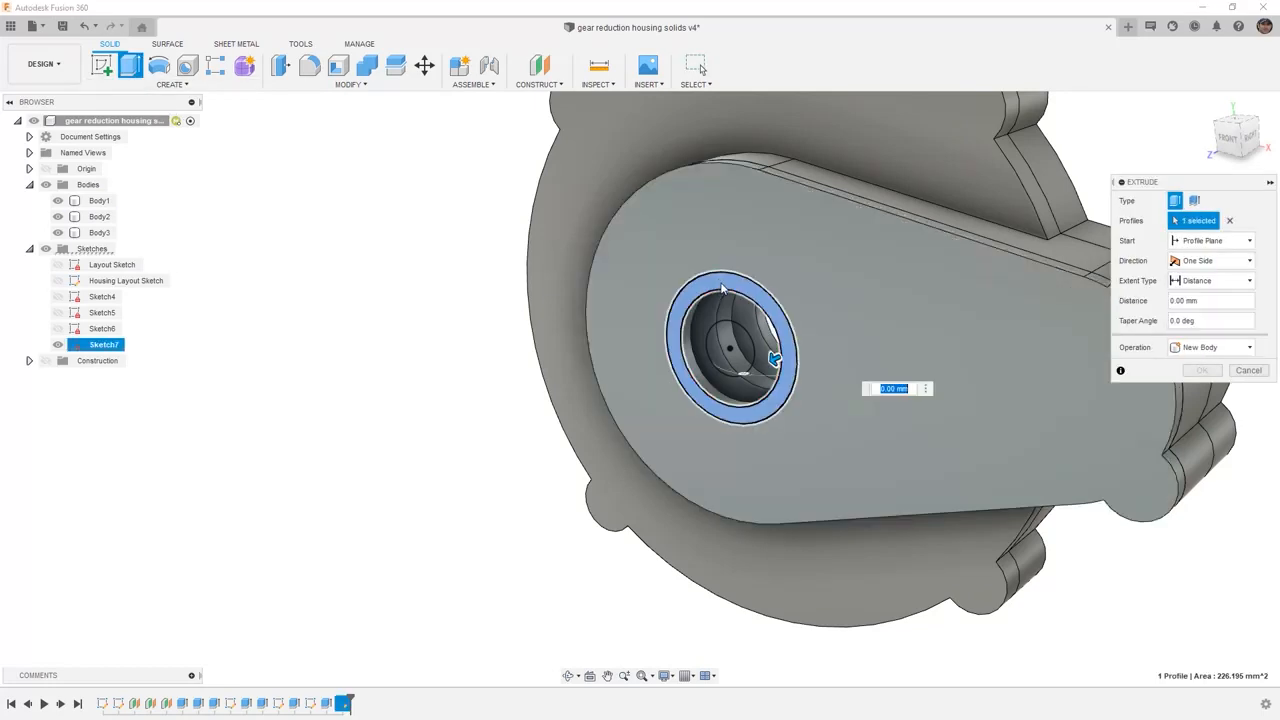
drag(771, 358, 766, 362)
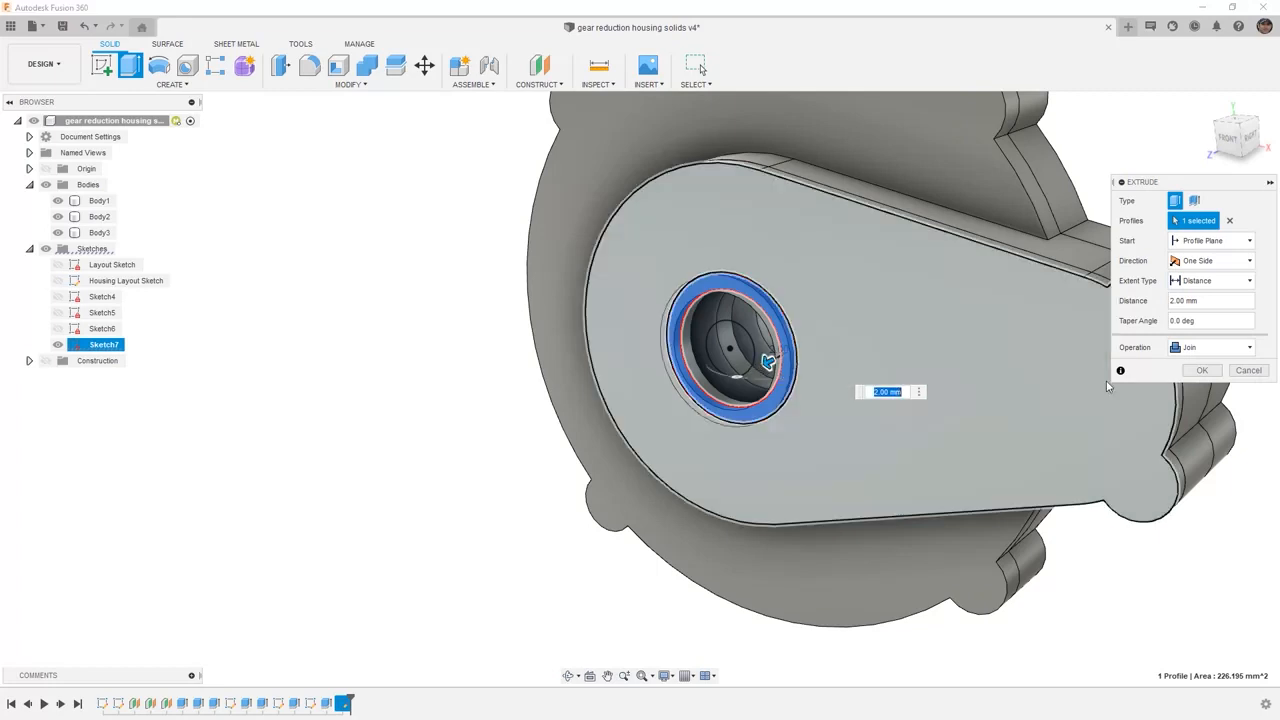
click(1209, 352)
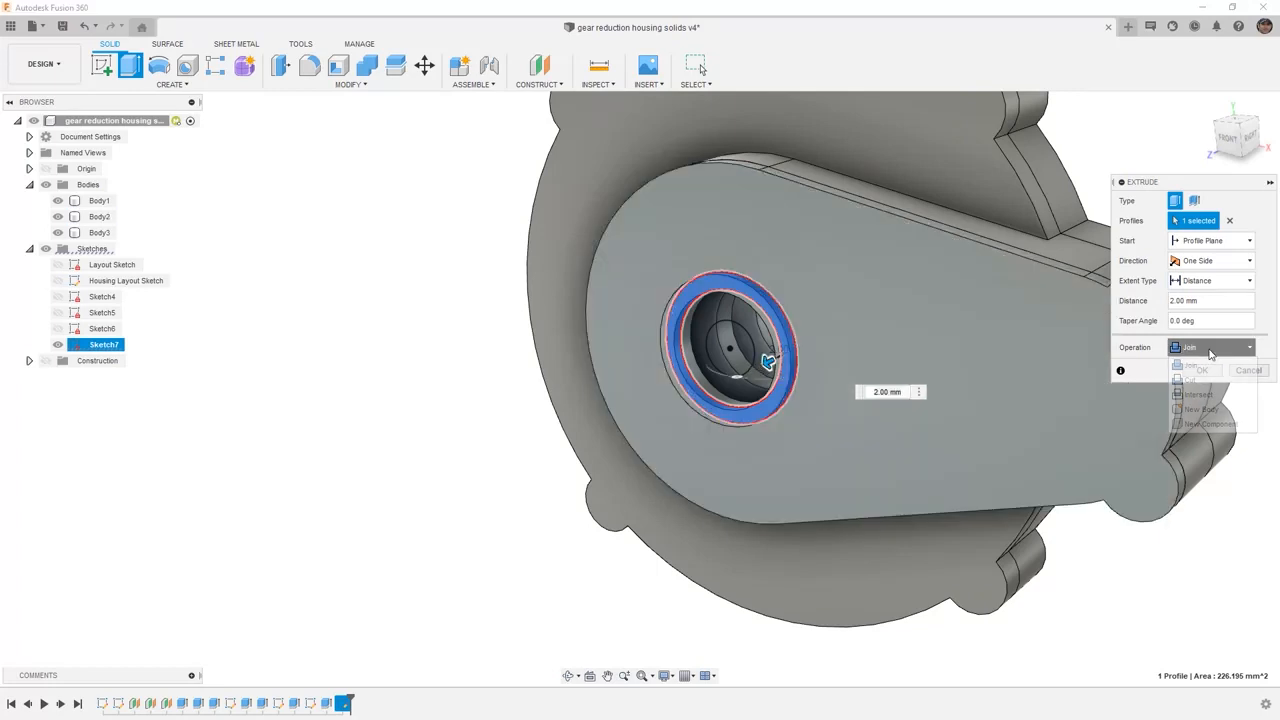
click(1211, 414)
click(1202, 370)
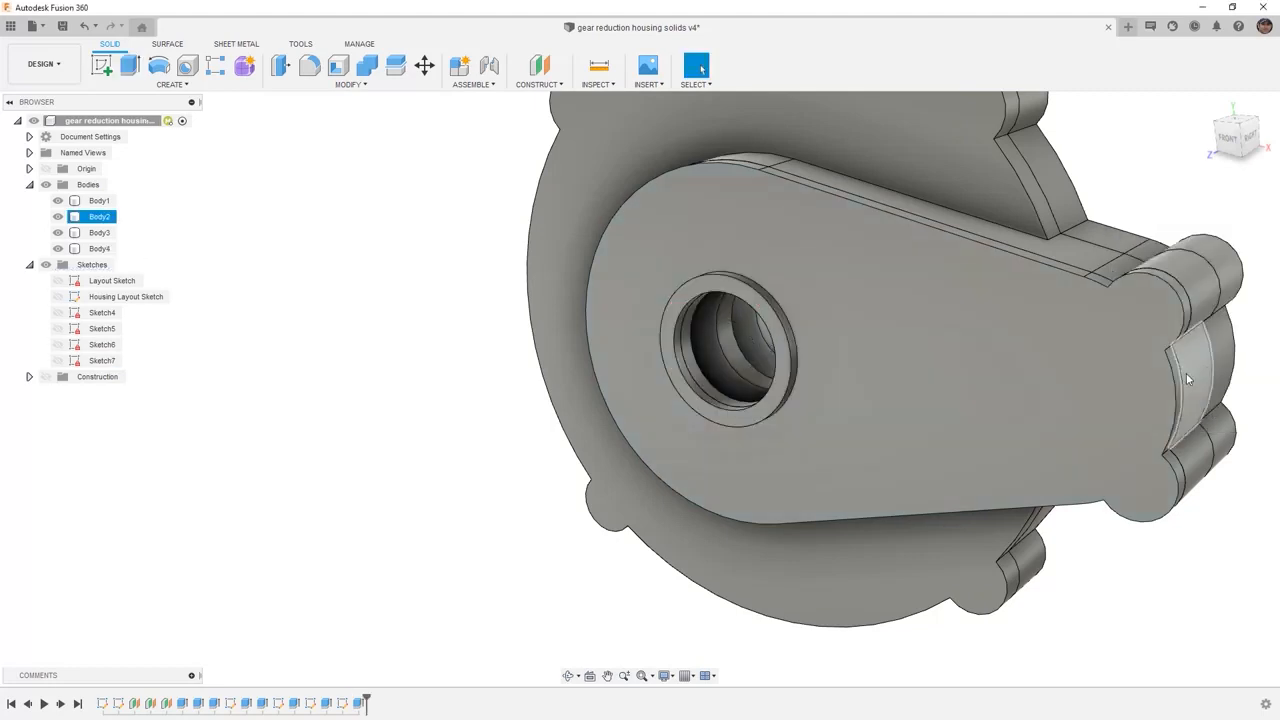
Step: Show Sketch7 and select its inner and outer ring profiles around the 10 mm circle for an extrusion
click(58, 360)
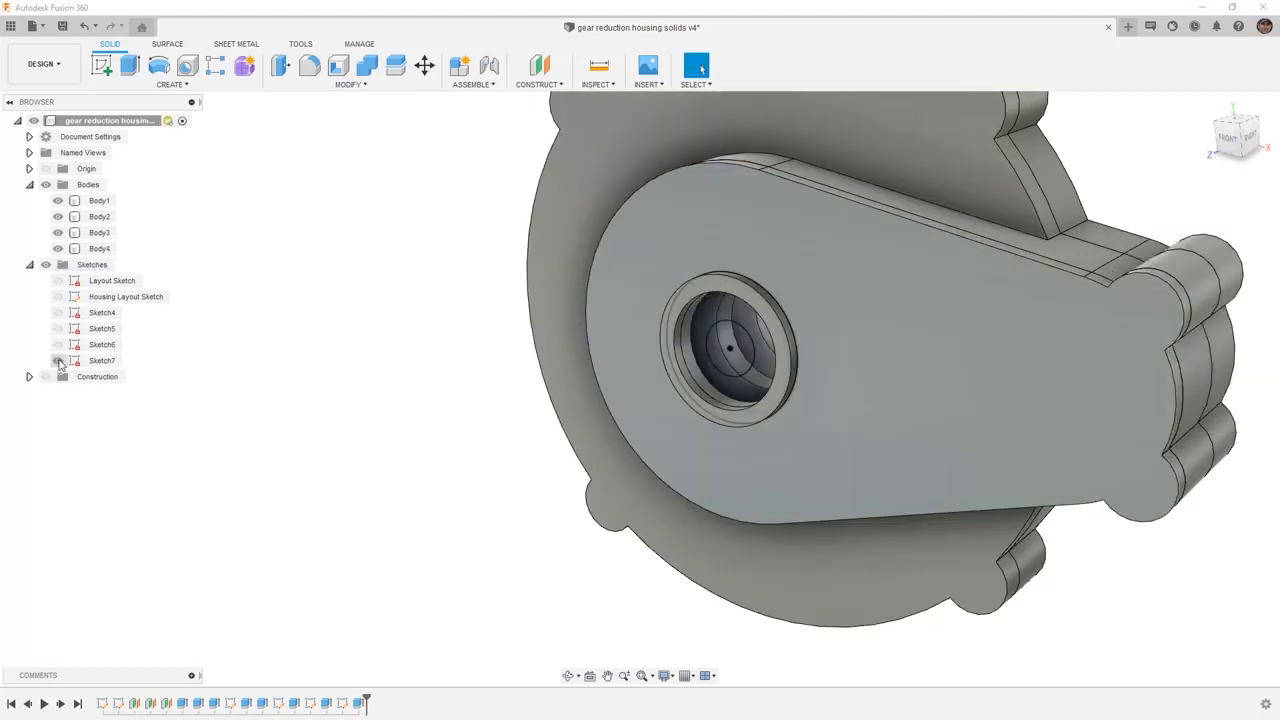
click(129, 65)
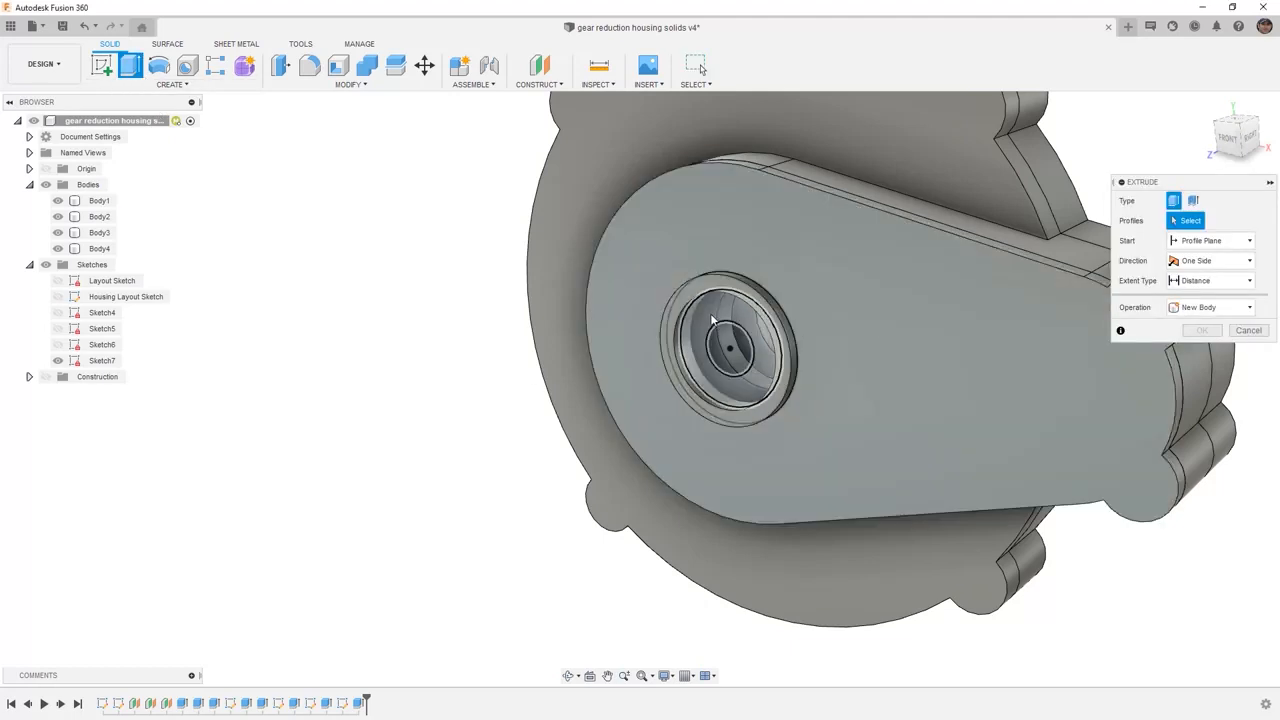
click(710, 313)
click(714, 288)
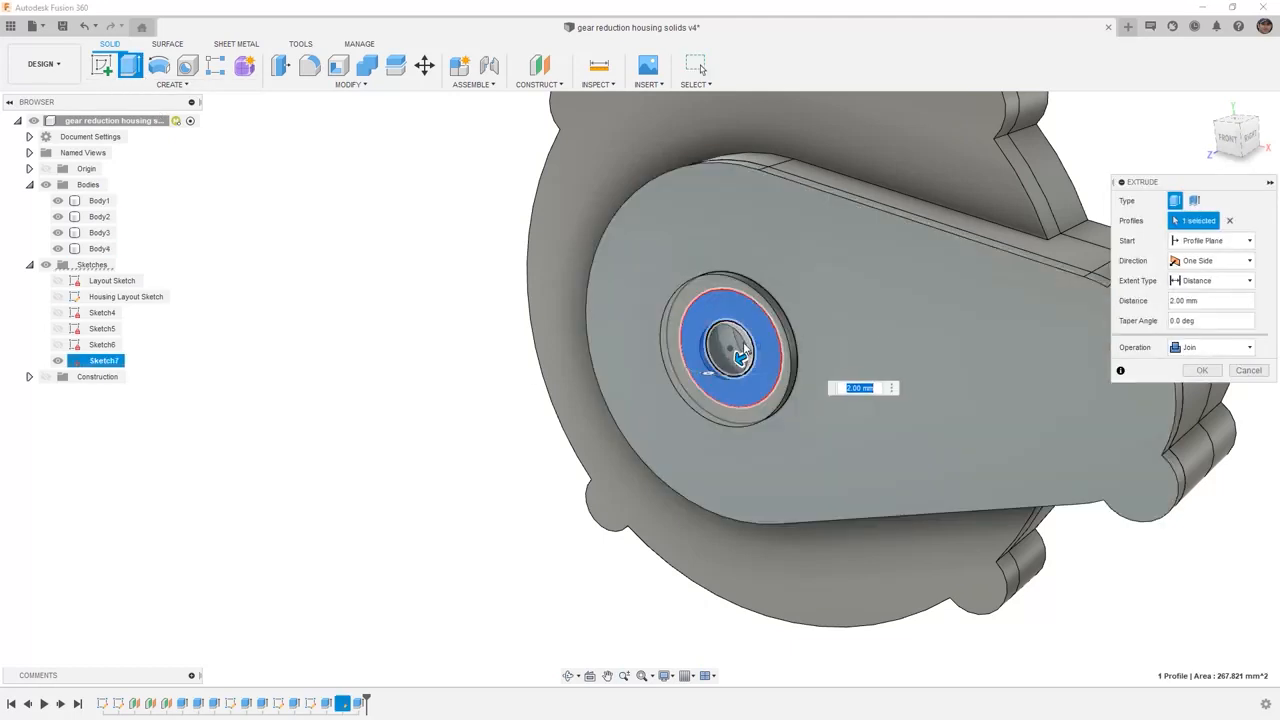
click(700, 298)
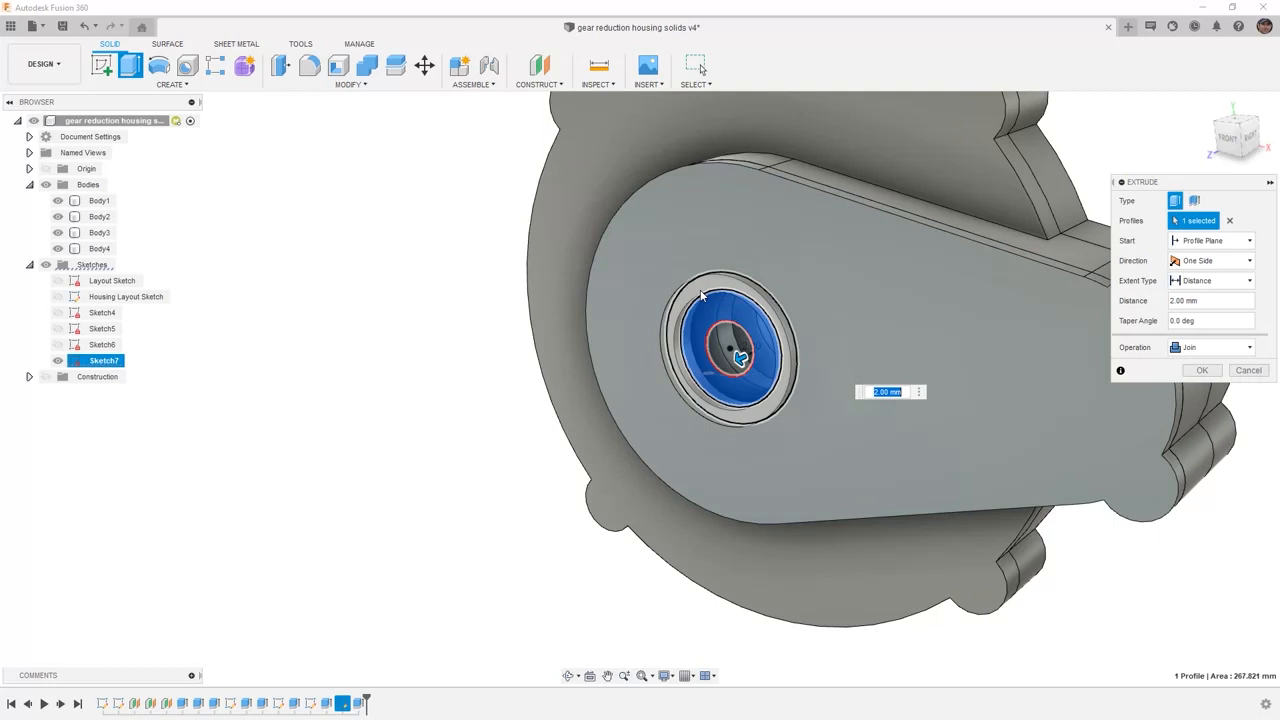
click(702, 289)
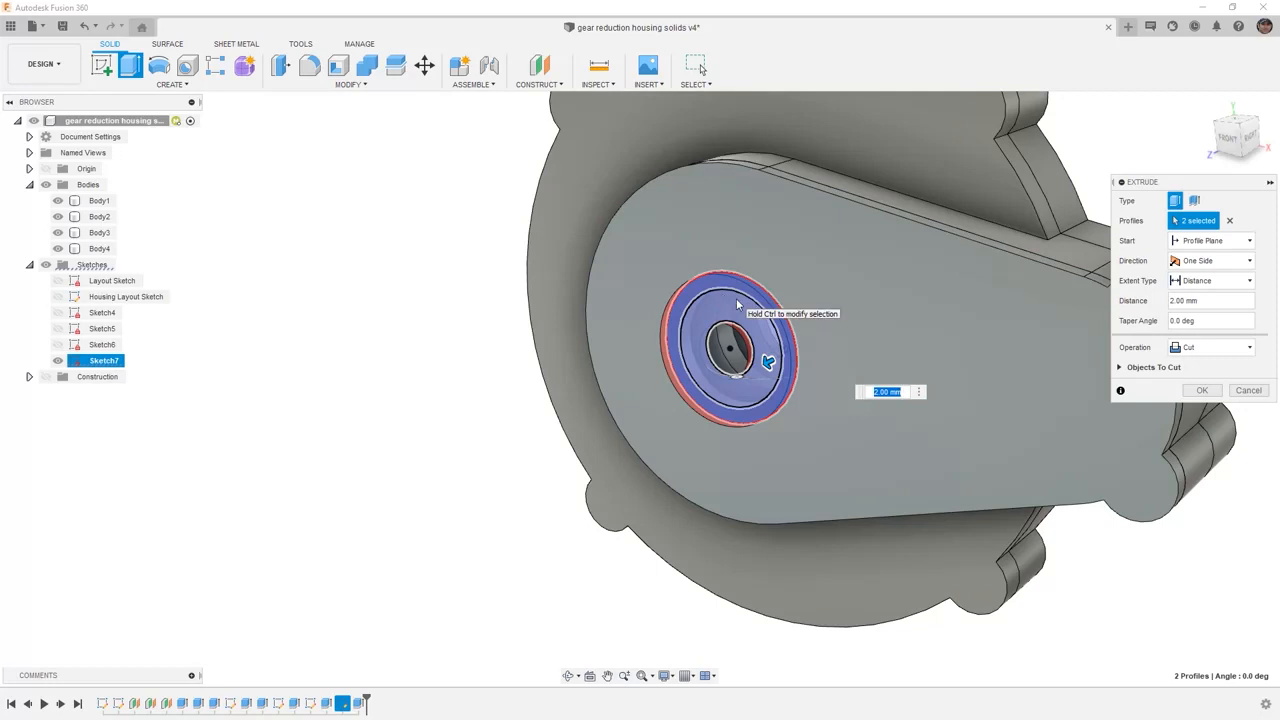
Step: Start the extrusion from an object, using the front face of the raised ring body as the start face
shift+middle_drag(736, 299, 670, 310)
shift+middle_drag(822, 335, 809, 409)
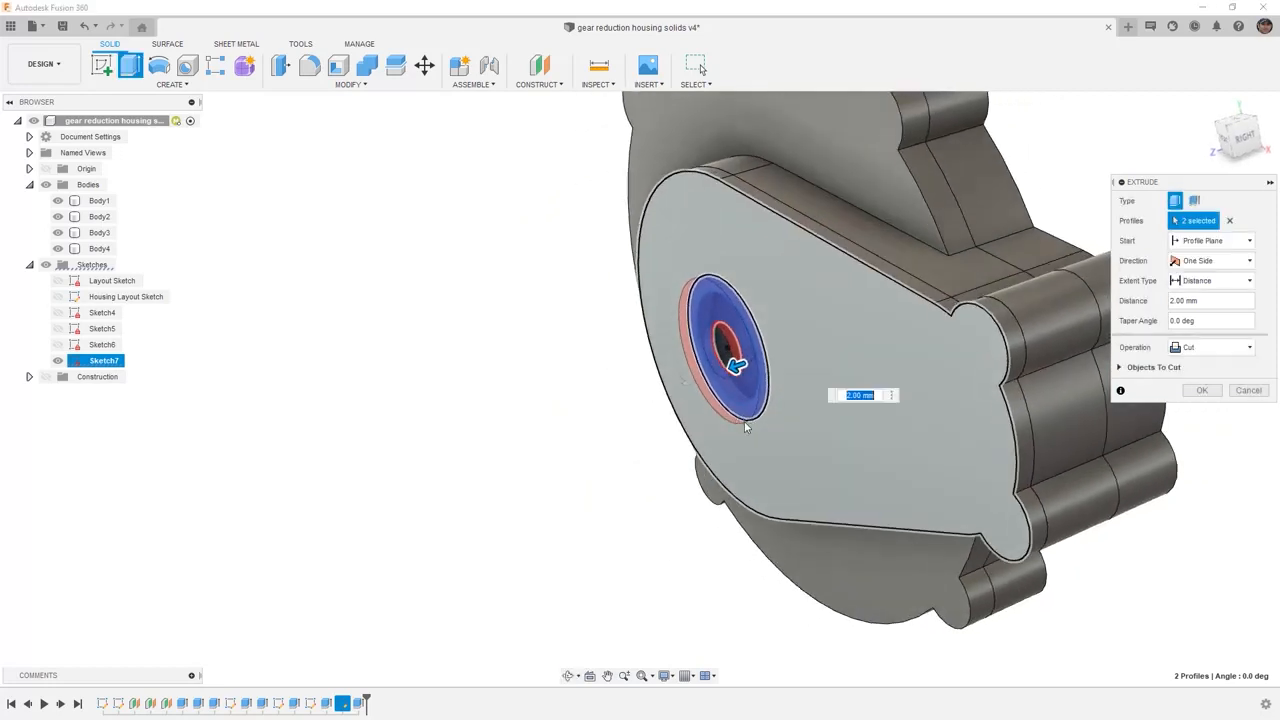
click(1210, 241)
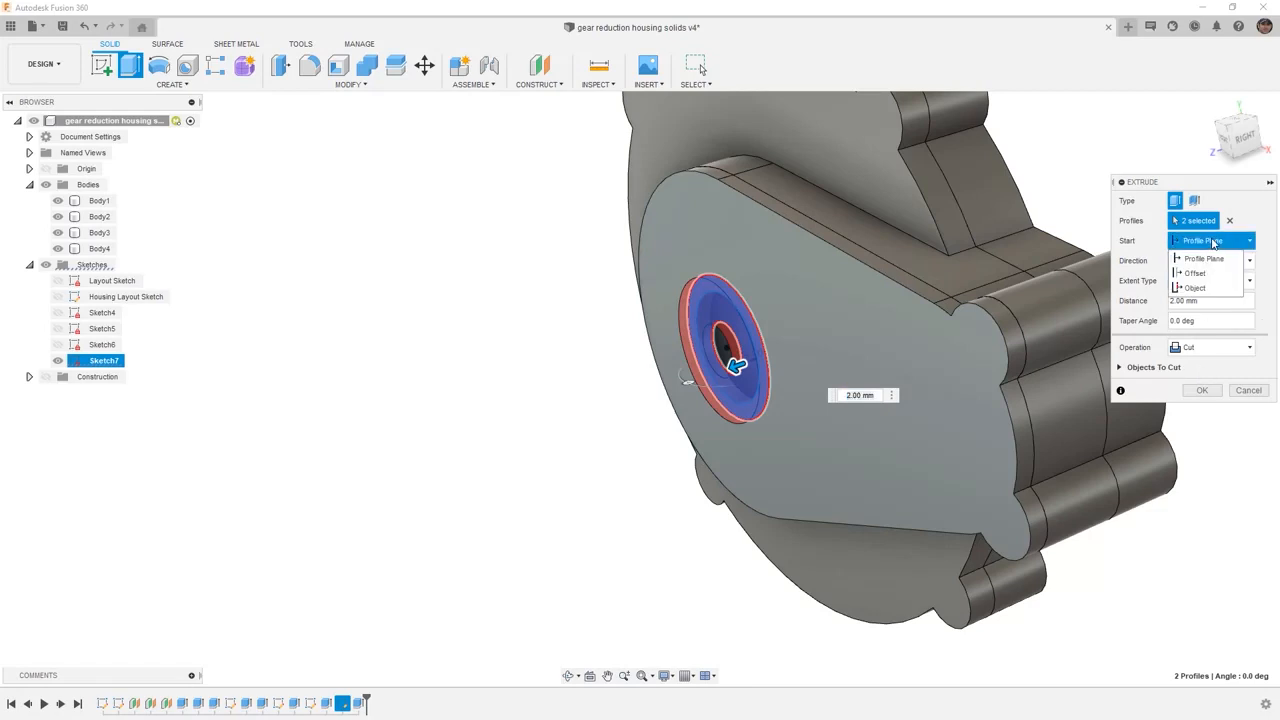
click(1200, 288)
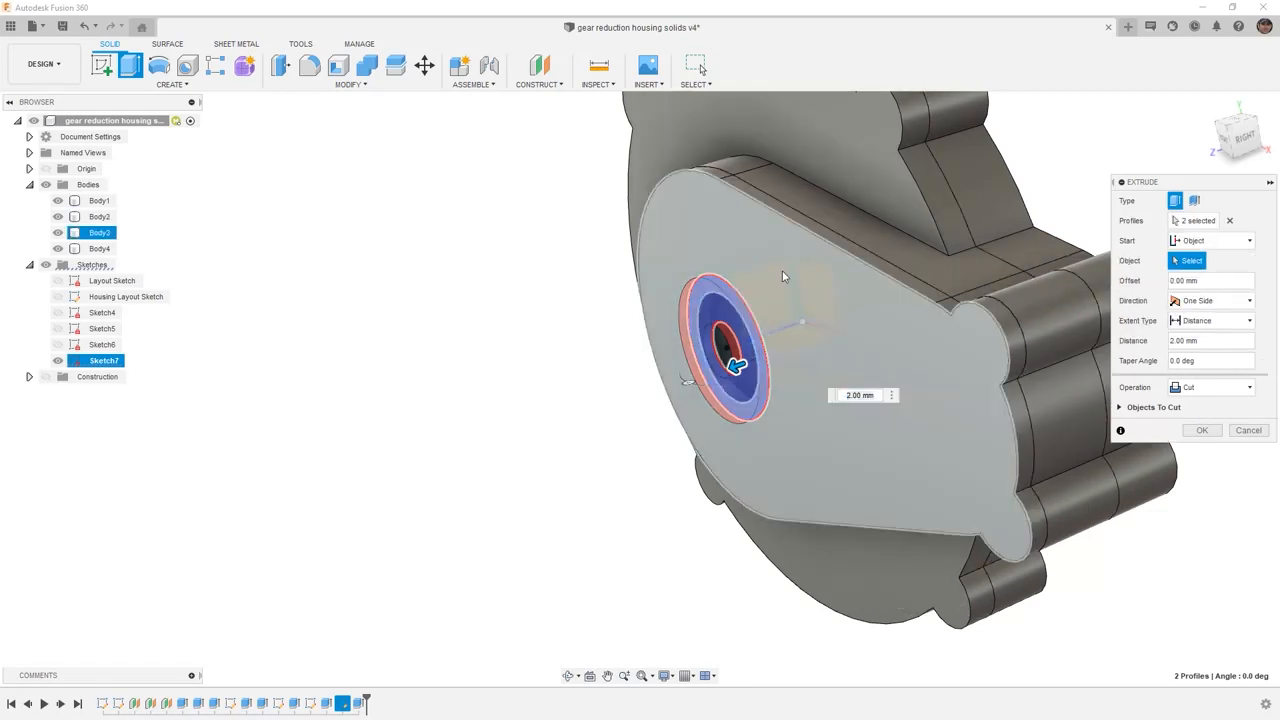
scroll(701, 292, up, 4)
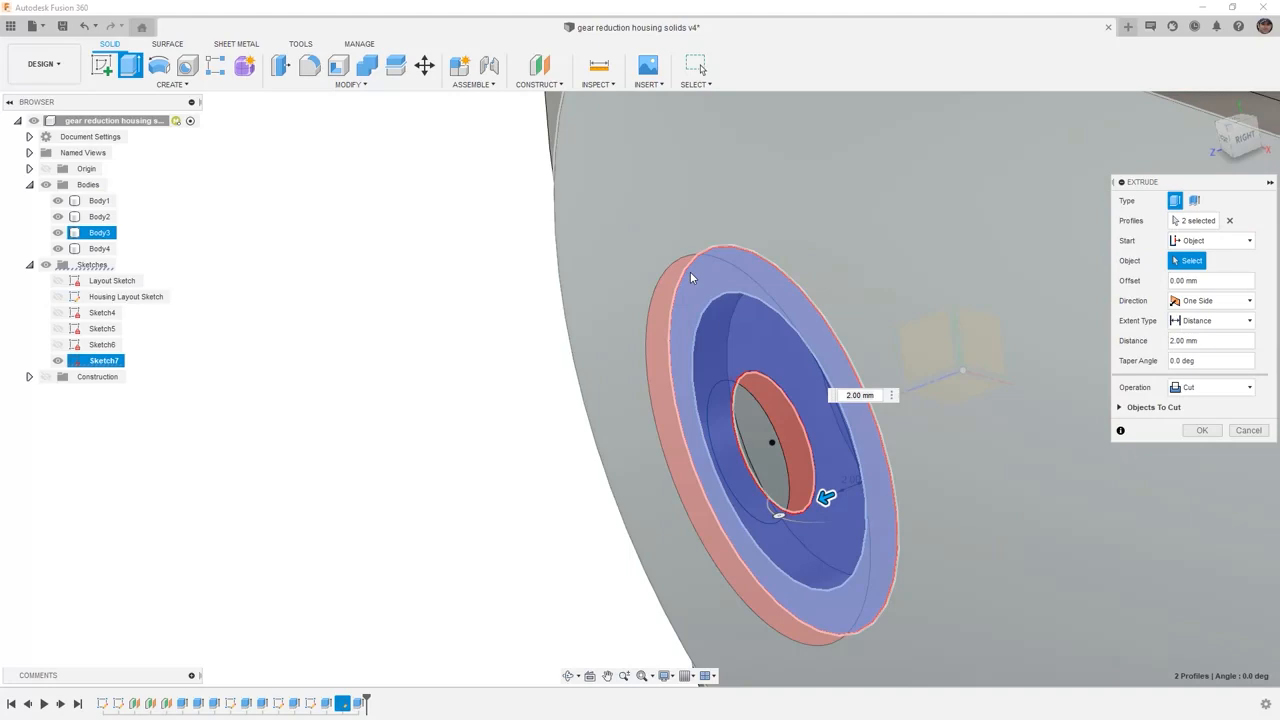
click(689, 280)
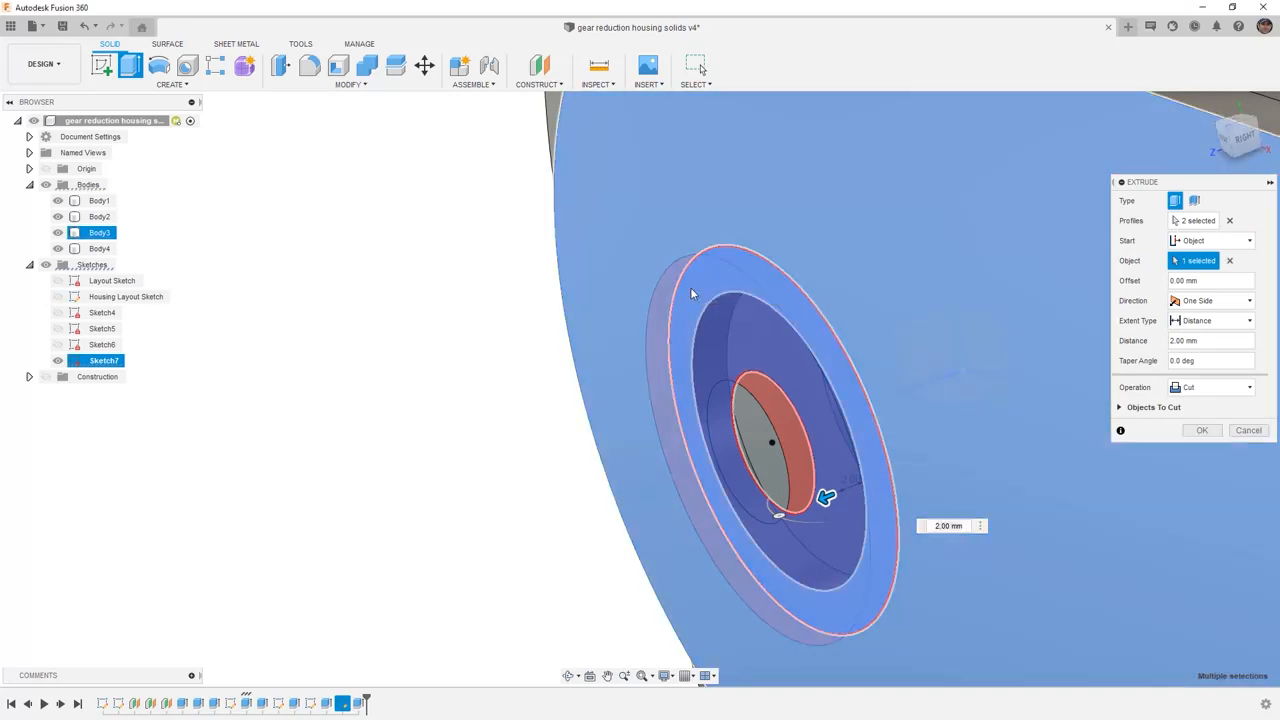
click(691, 289)
shift+middle_drag(691, 289, 690, 318)
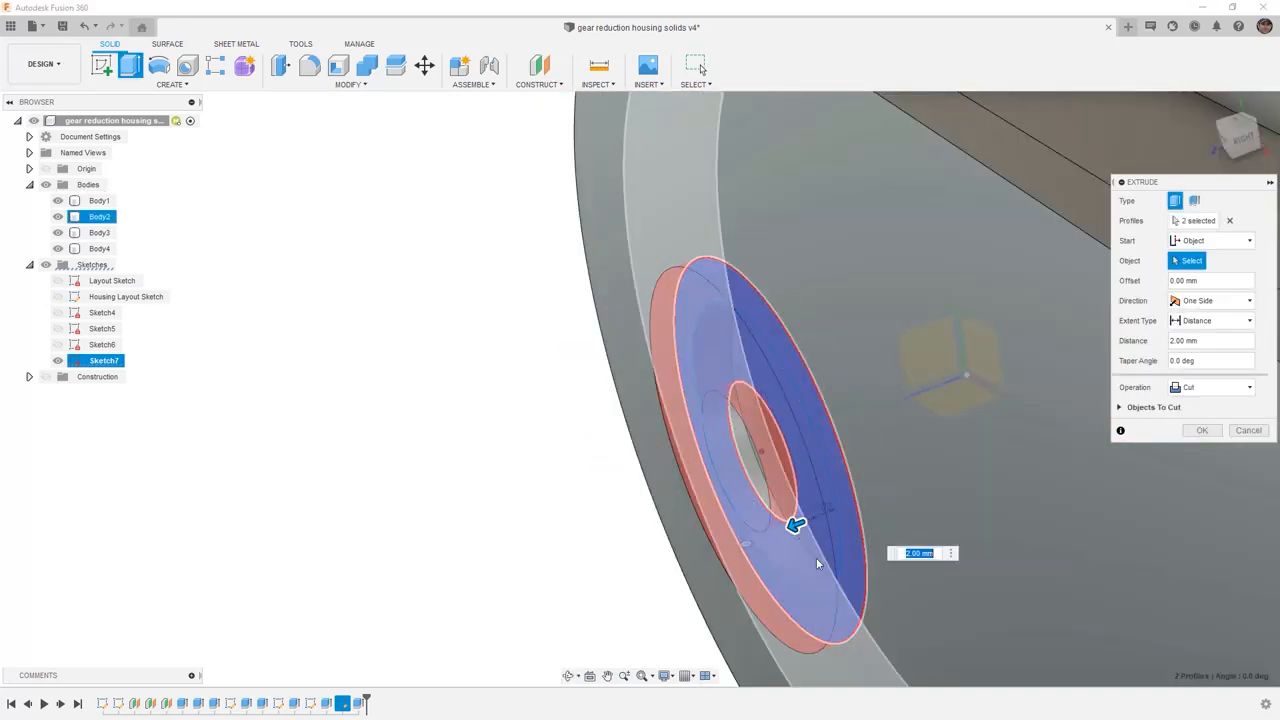
drag(795, 525, 838, 520)
click(652, 300)
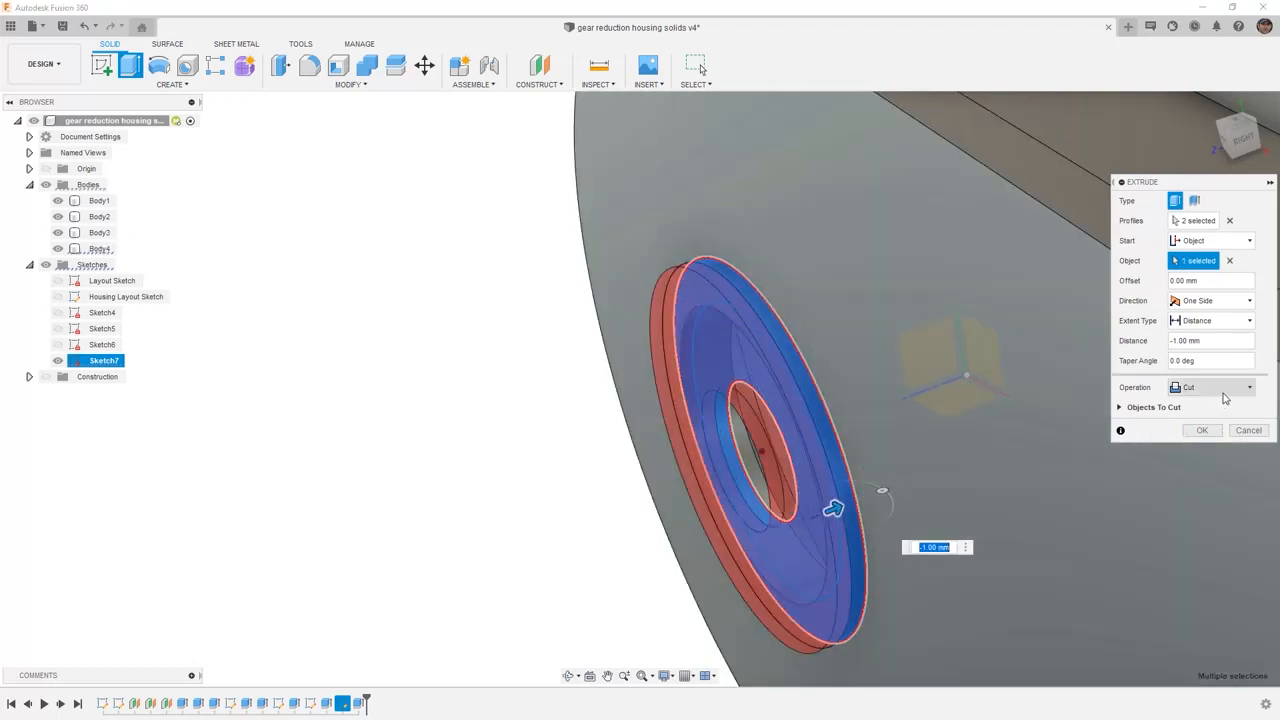
Step: Extrude the two profiles outward as a new body by the Housing_Wall_Thickness parameter and hide Sketch7
click(1212, 387)
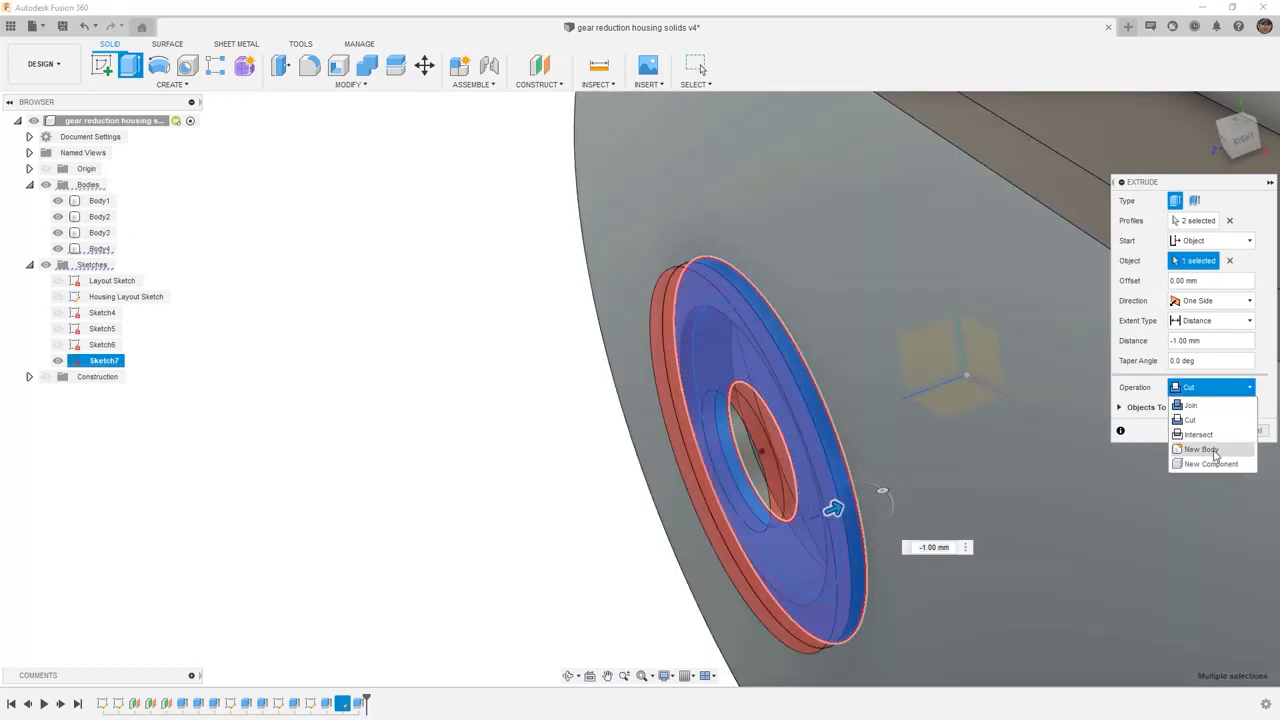
click(1213, 450)
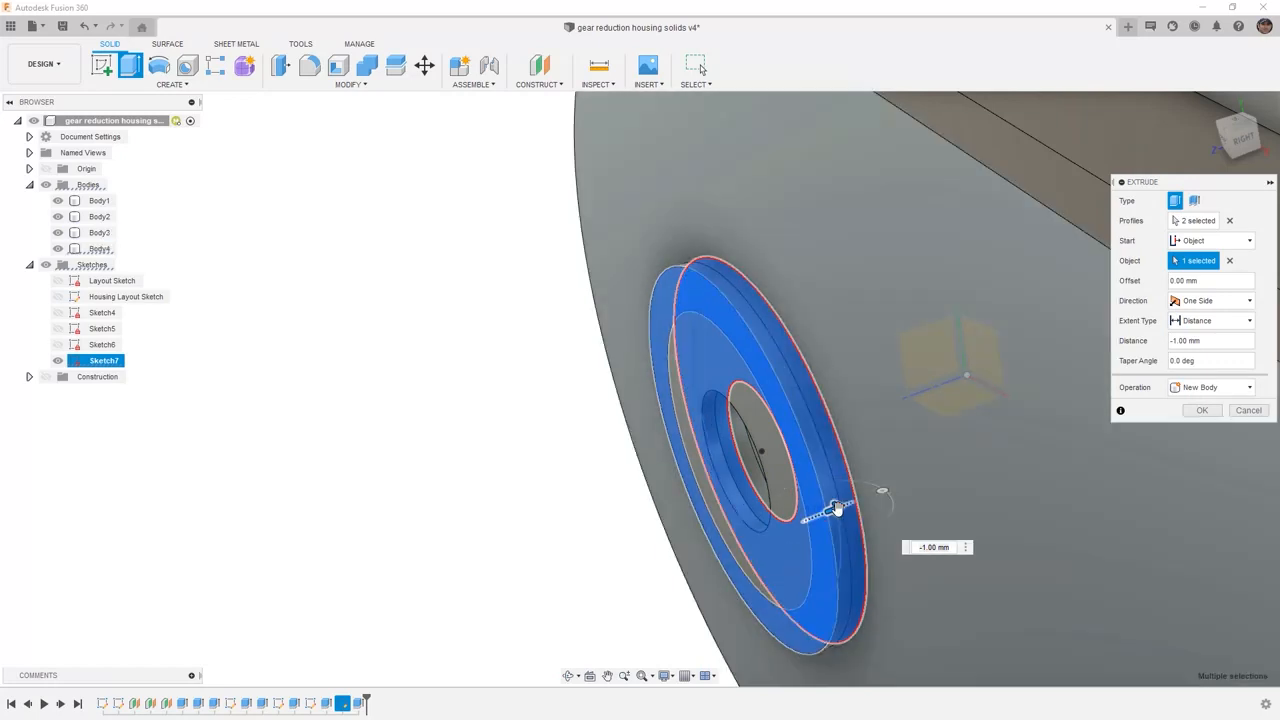
drag(836, 508, 751, 541)
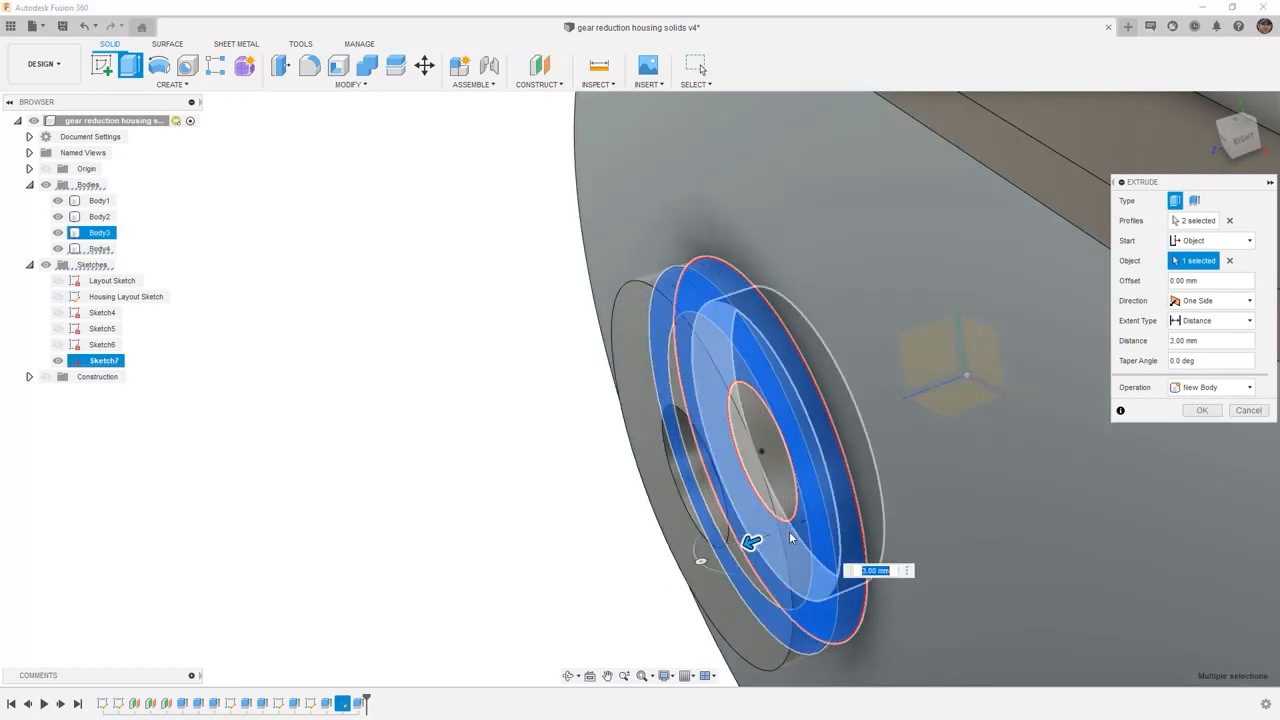
text(wa)
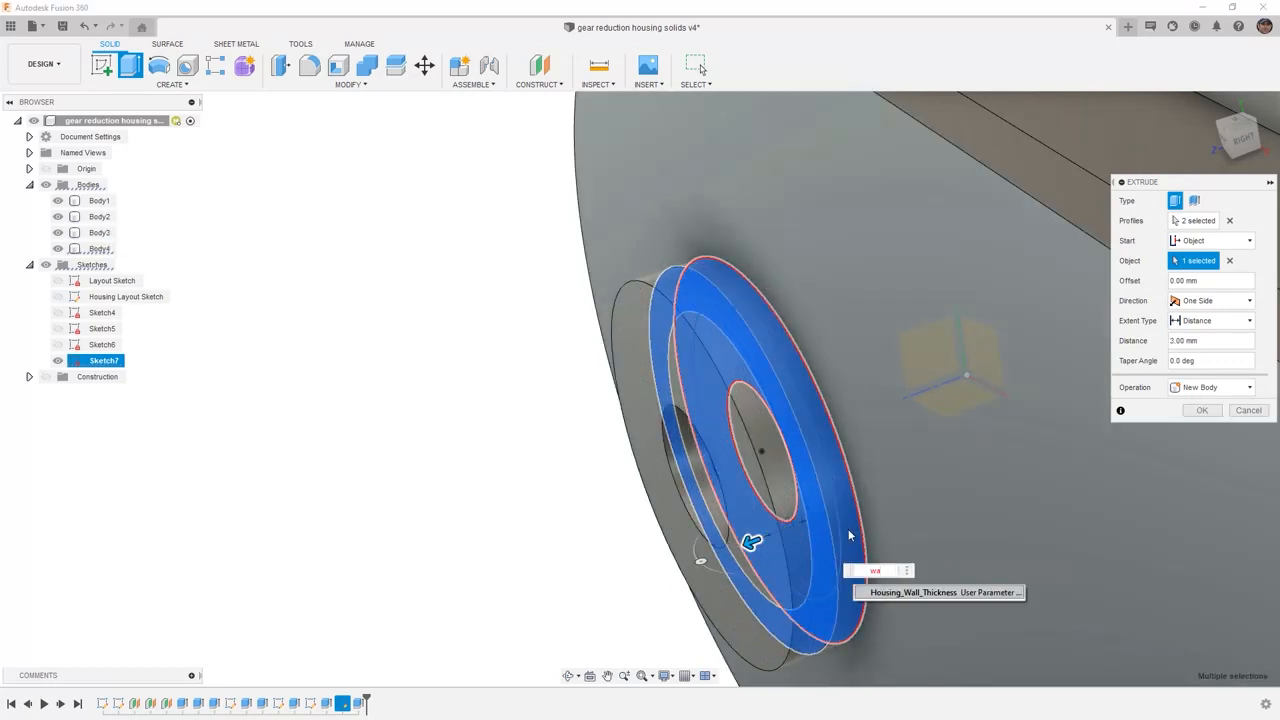
click(944, 593)
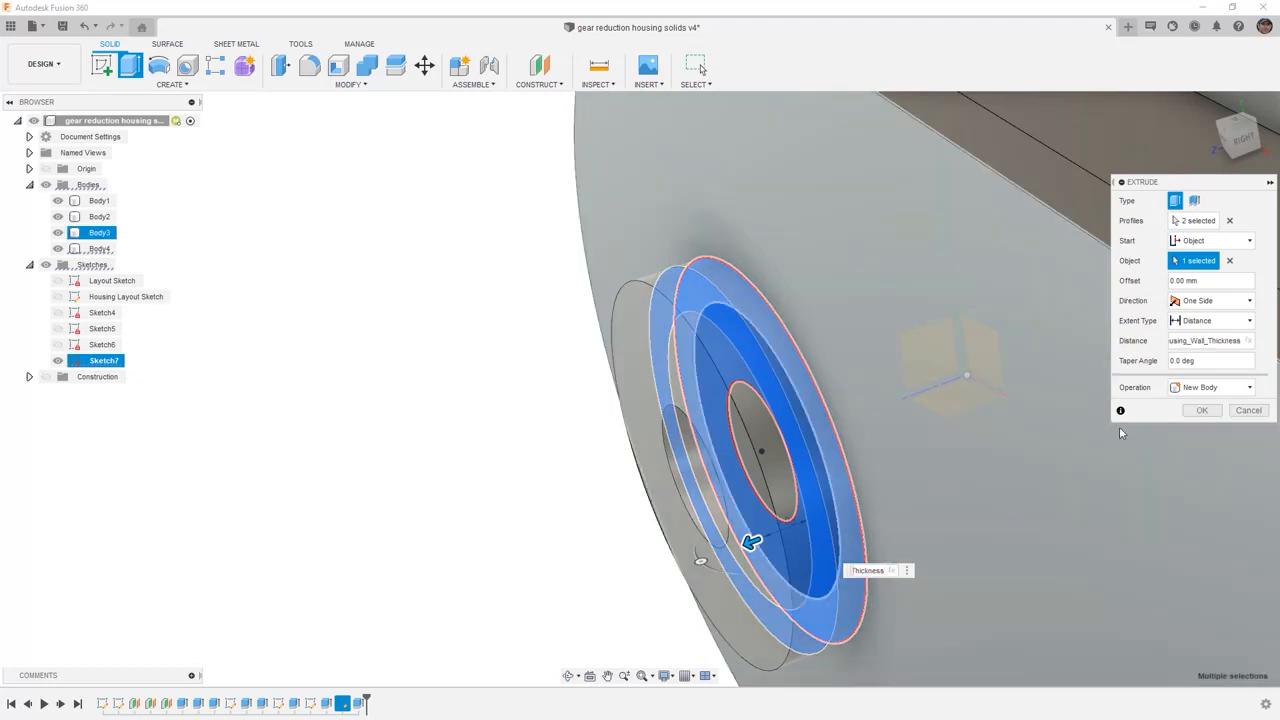
click(1202, 410)
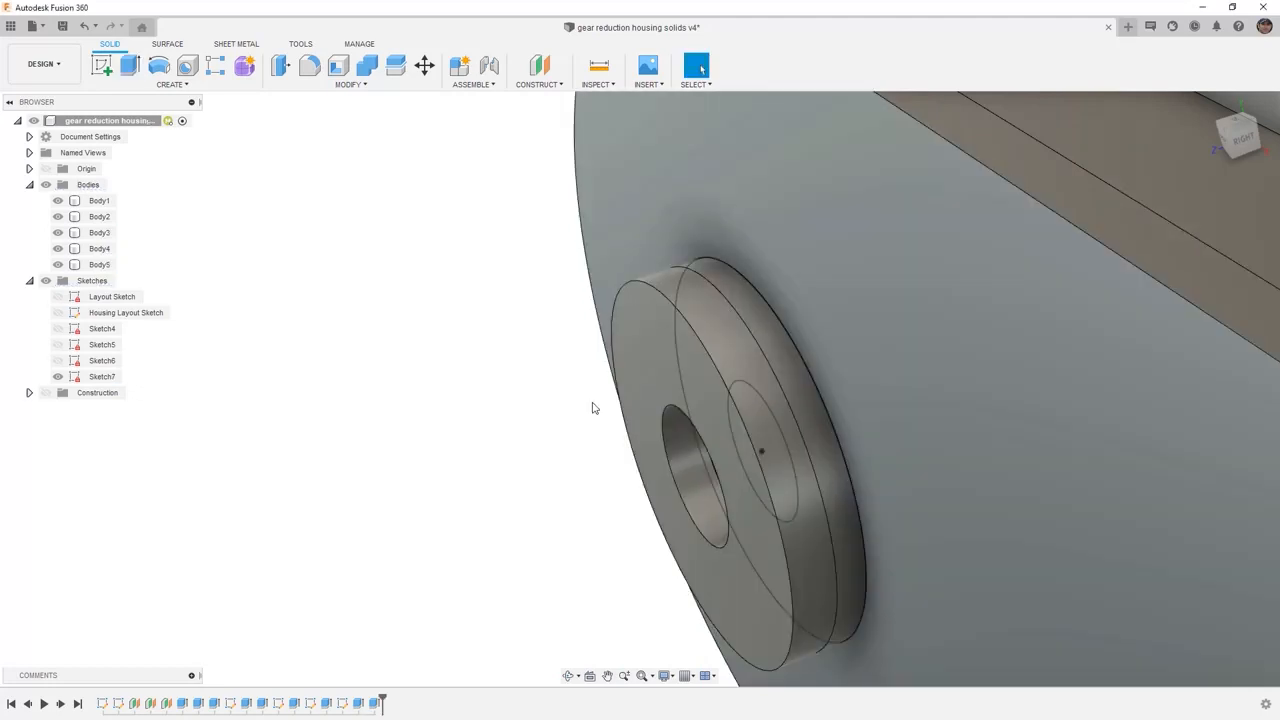
click(57, 376)
Step: Combine the new cap, the raised ring and the front housing cover into one body with the Join operation
scroll(62, 380, down, 2)
scroll(475, 376, down, 2)
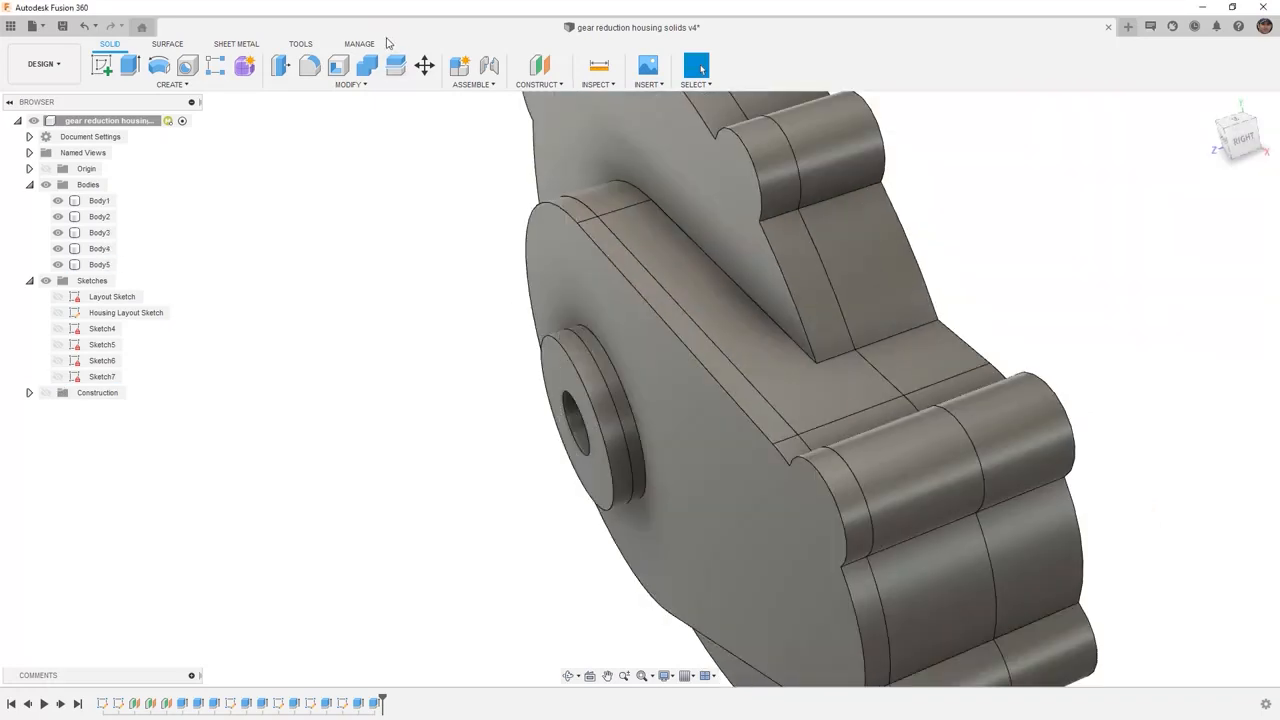
click(367, 65)
click(562, 343)
click(592, 311)
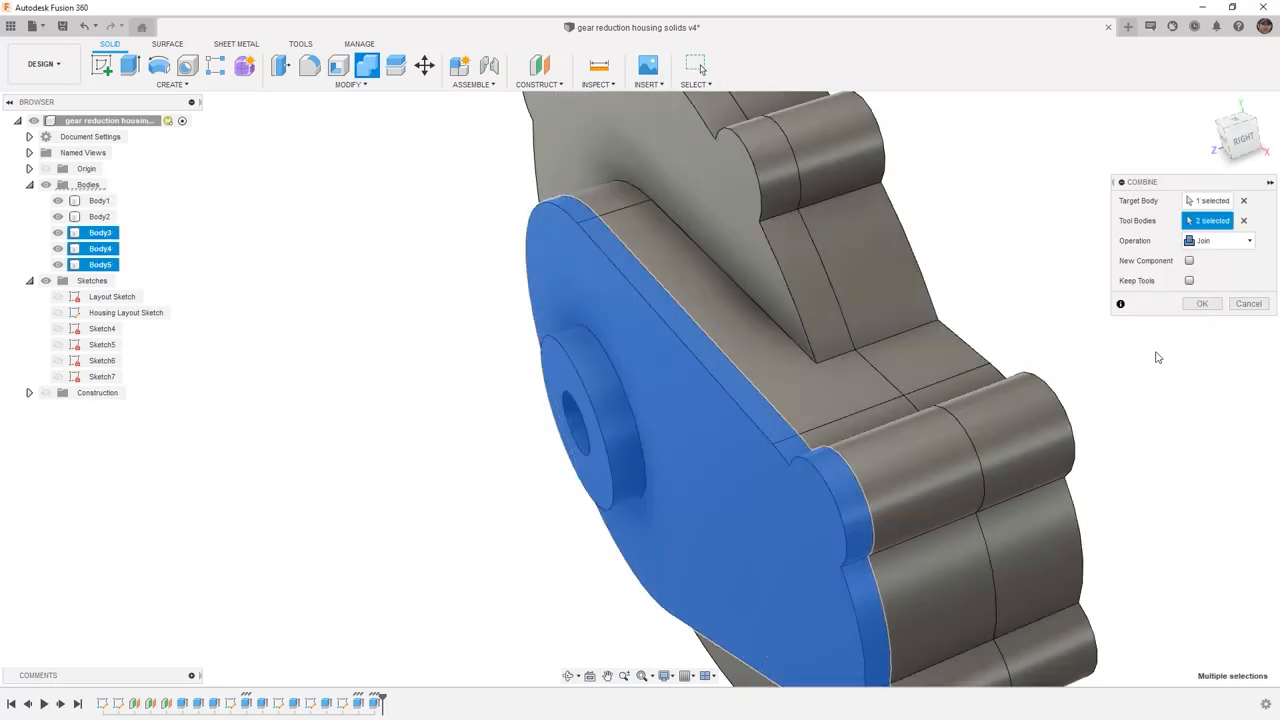
click(1202, 305)
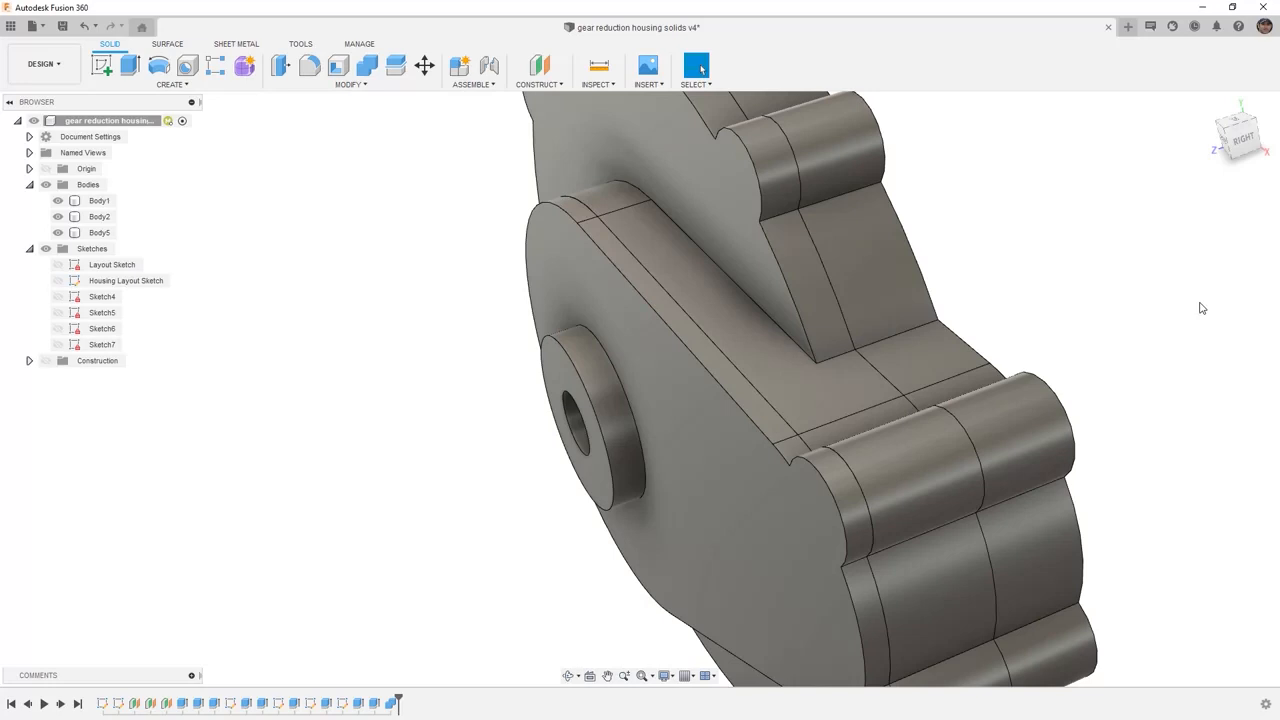
Step: Examine the cap and the hole through the housing with a temporary section on the YZ plane, seen from the right
click(598, 84)
click(625, 231)
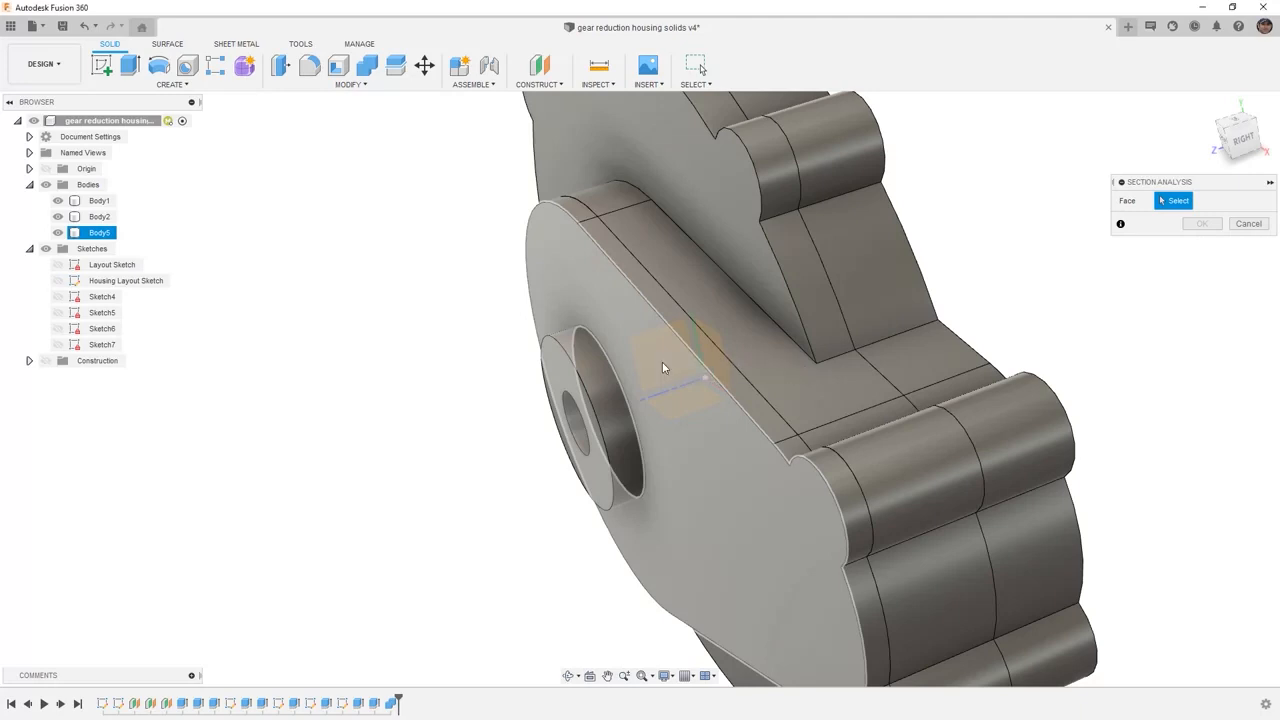
click(663, 368)
click(689, 412)
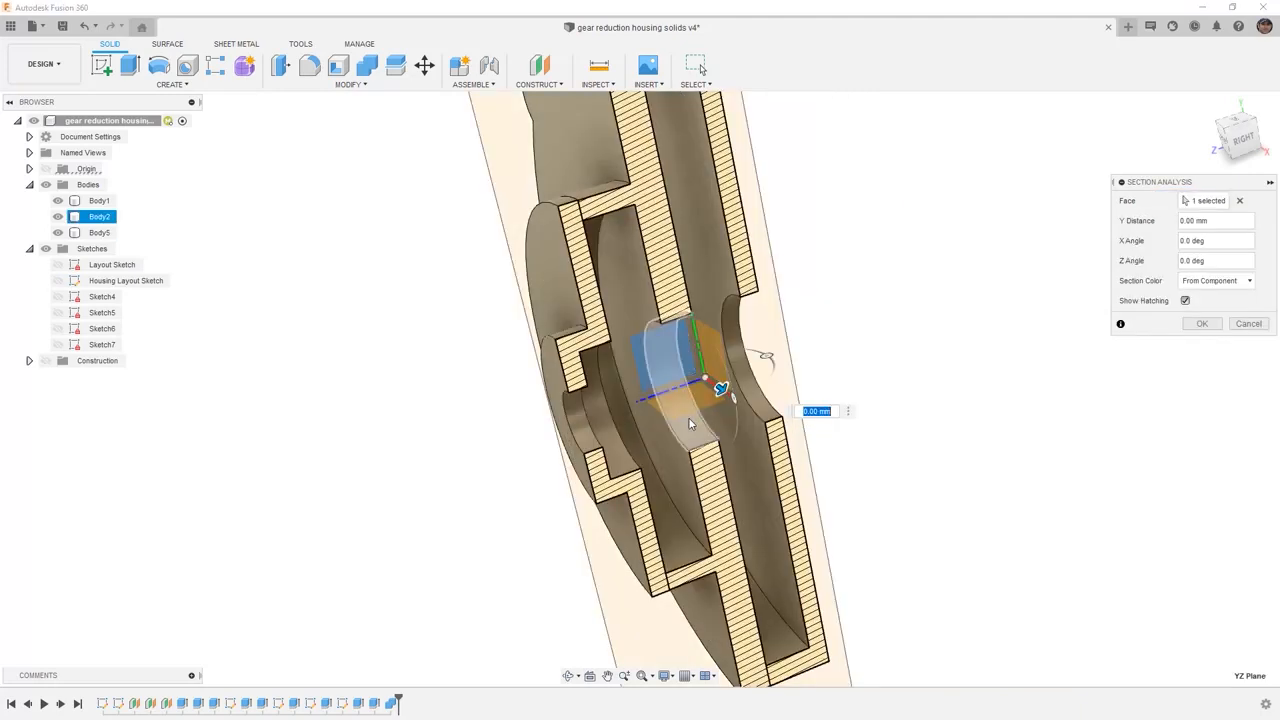
click(1240, 136)
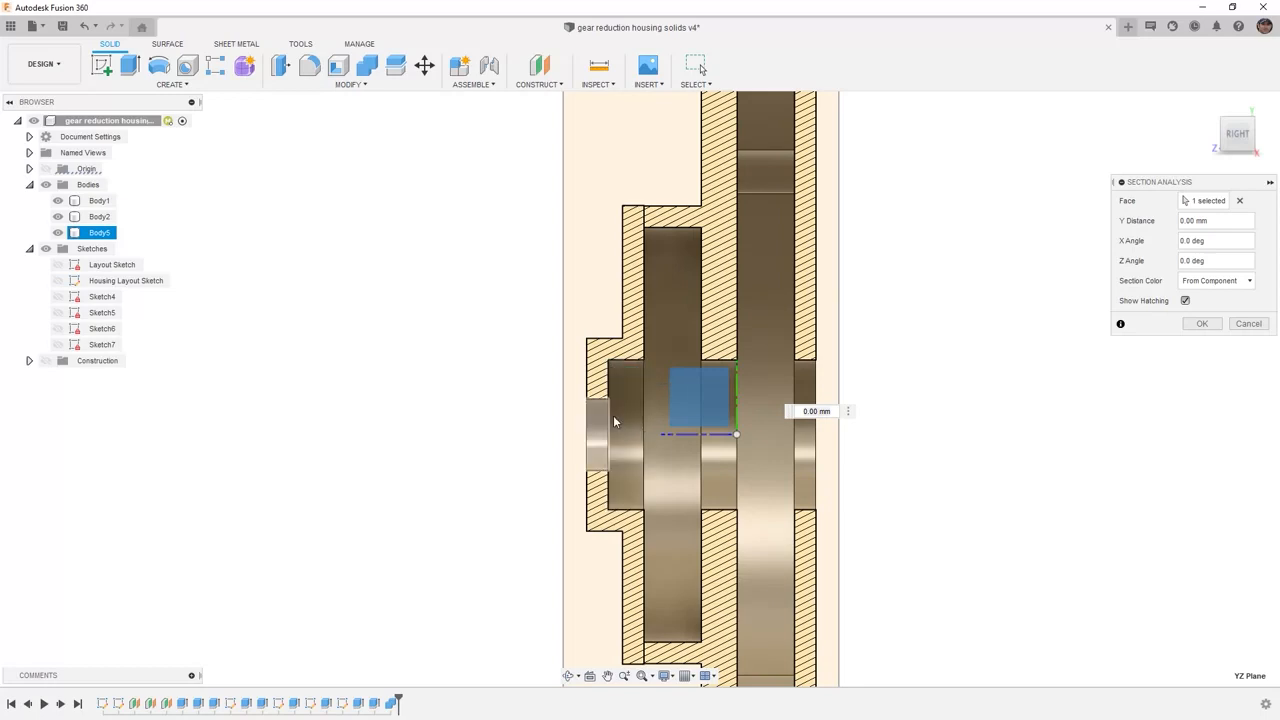
click(1248, 325)
Step: Save the gear reduction housing solids design as a new version
click(1208, 104)
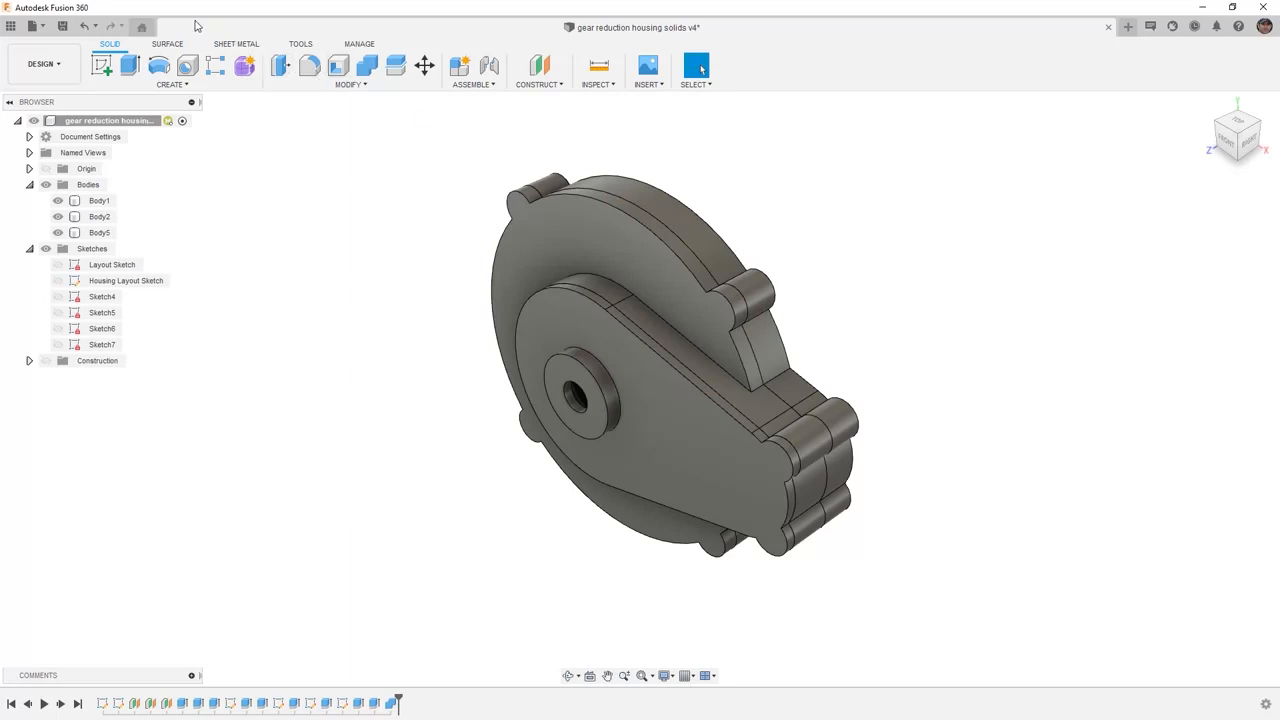
click(62, 26)
click(637, 396)
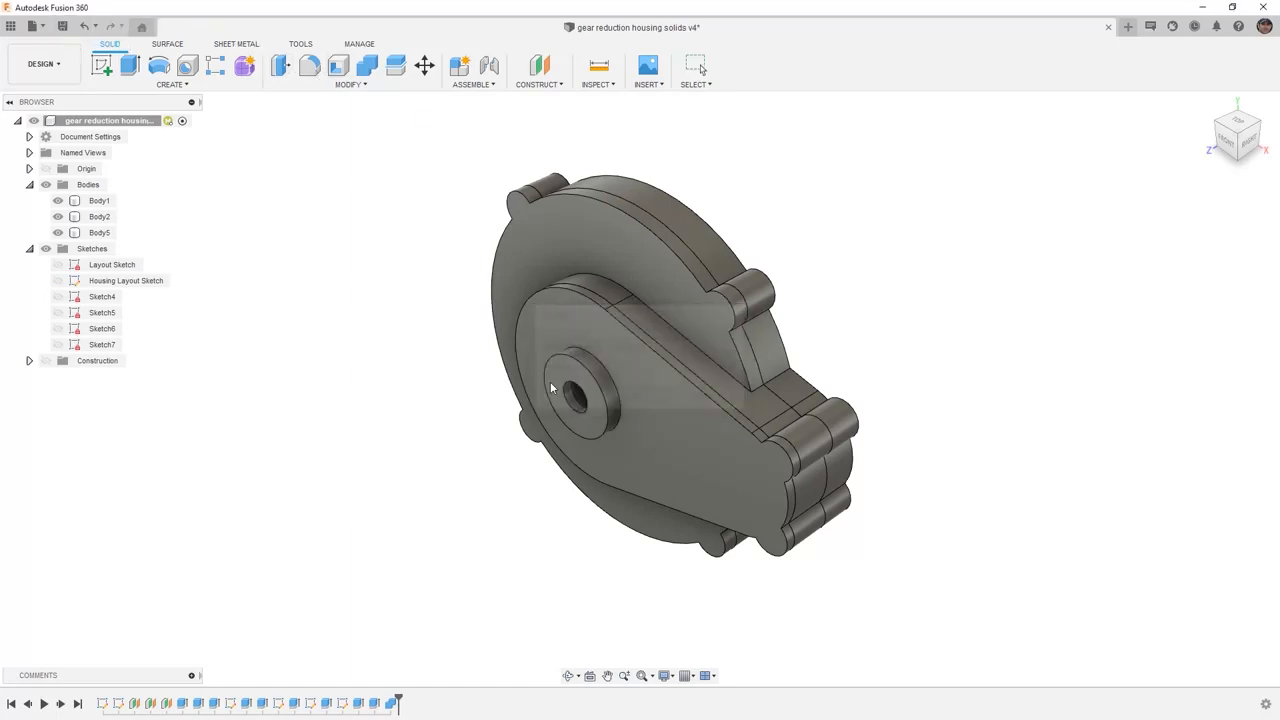